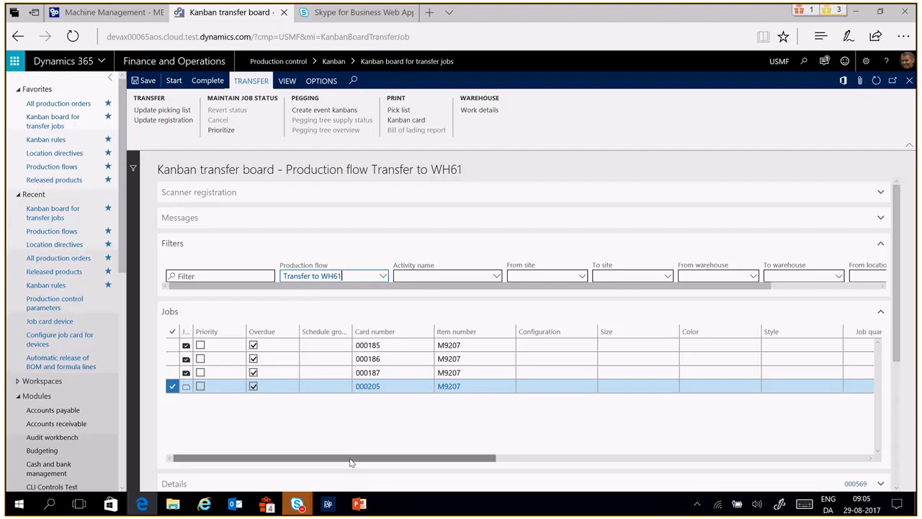
- Review the quantity, warehouses, locations and picking list of the M9207 transfer job with card 000205
drag(353, 462, 346, 469)
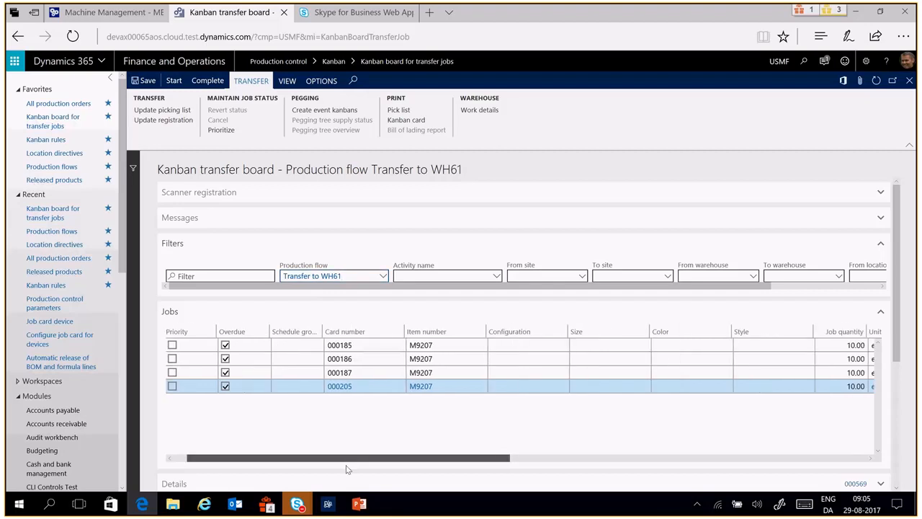
drag(289, 458, 556, 478)
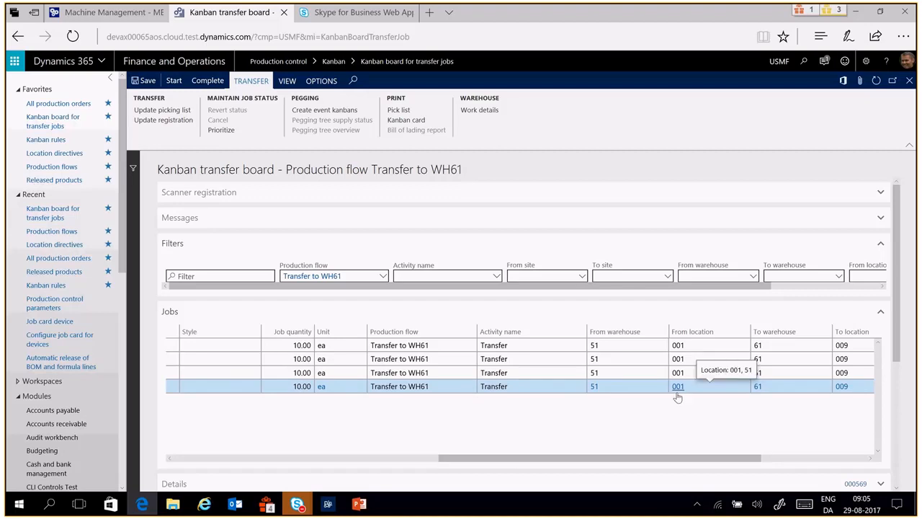
drag(713, 463, 787, 463)
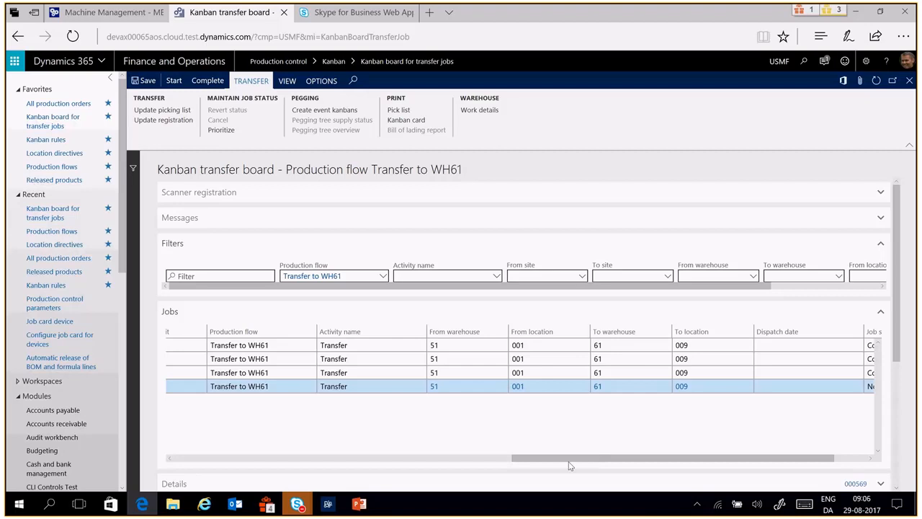
drag(546, 465, 200, 466)
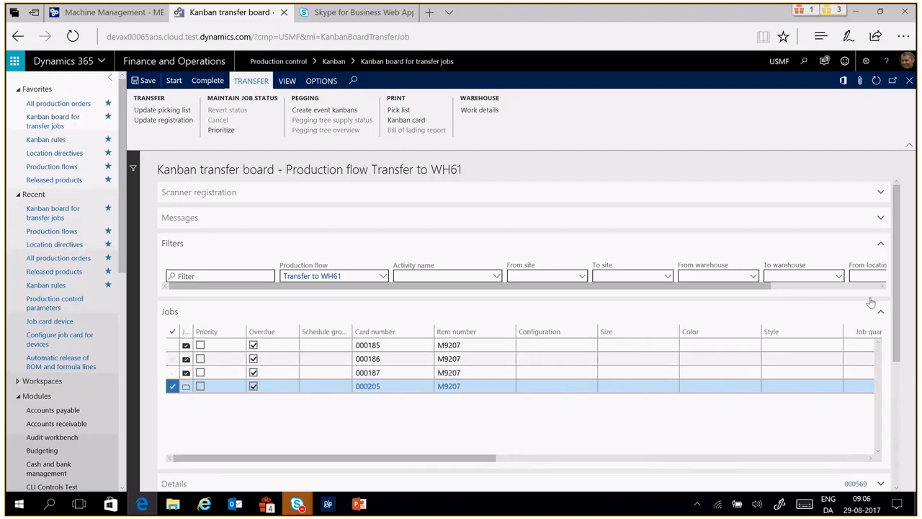
scroll(899, 270, down, 4)
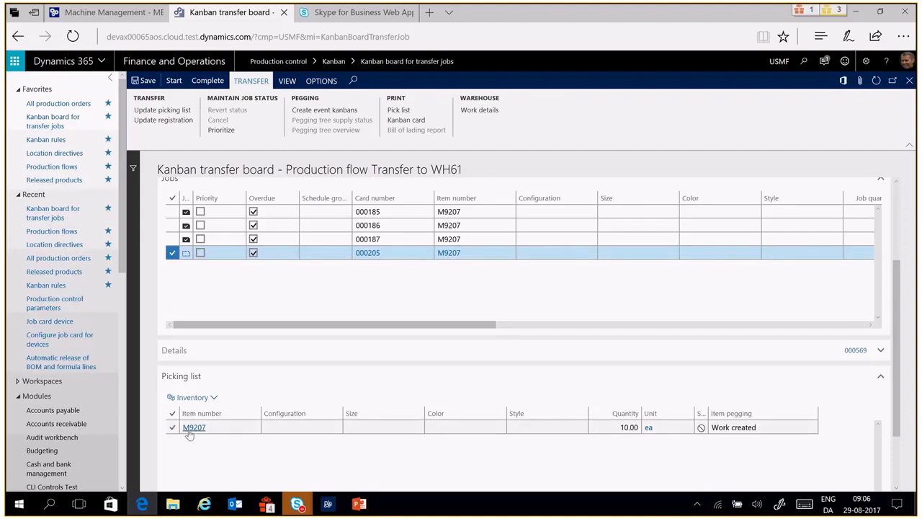
mouse_move(190, 437)
- Switch to PowerPoint and present the "Material replenishment using the Withdrawal Kanban" slide full screen, ending the show after viewing it
click(359, 504)
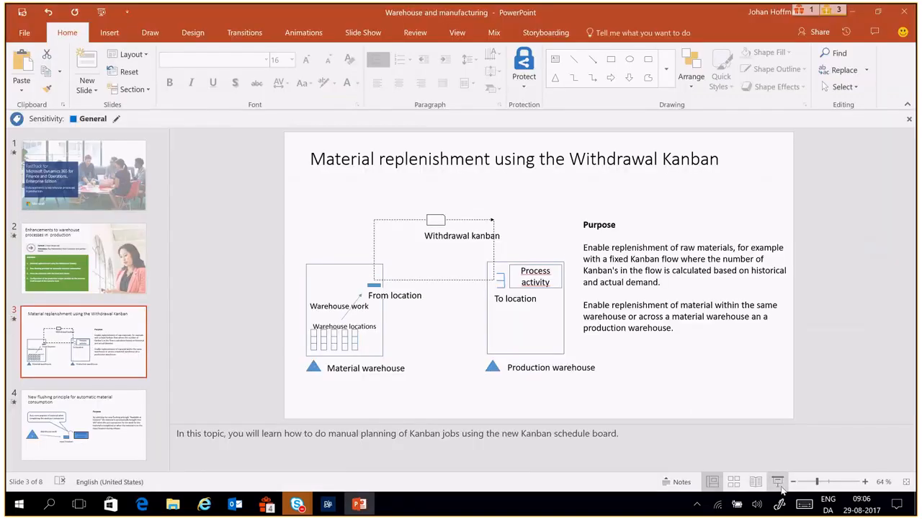
click(779, 483)
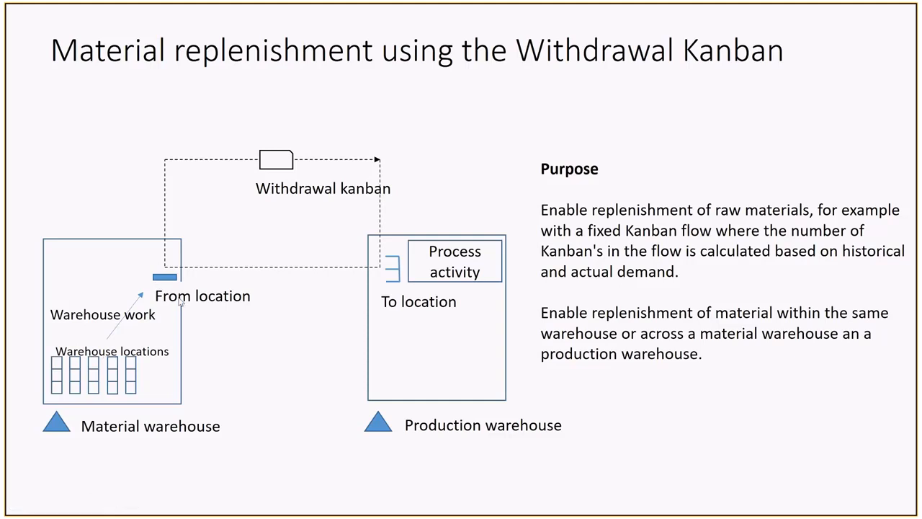
key(Escape)
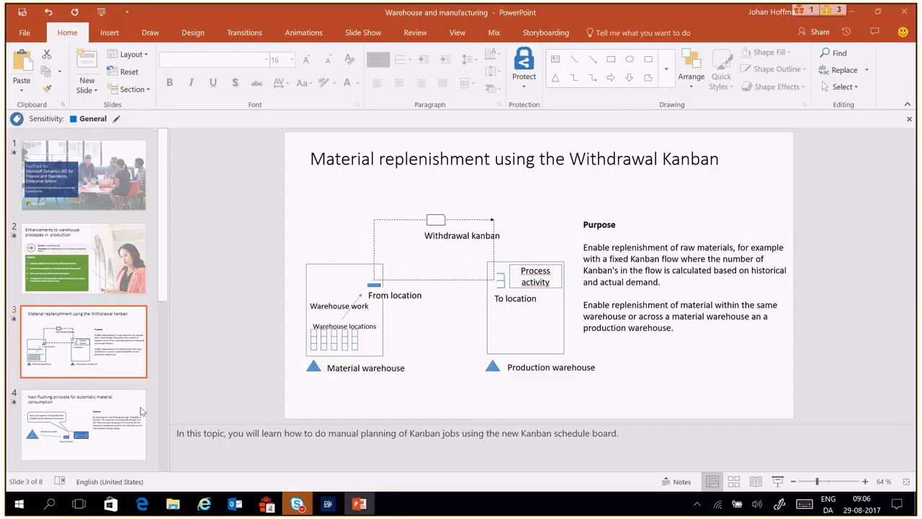
- Return to Dynamics 365 in the browser and show the location directives for the Kanban picking work order type
click(144, 504)
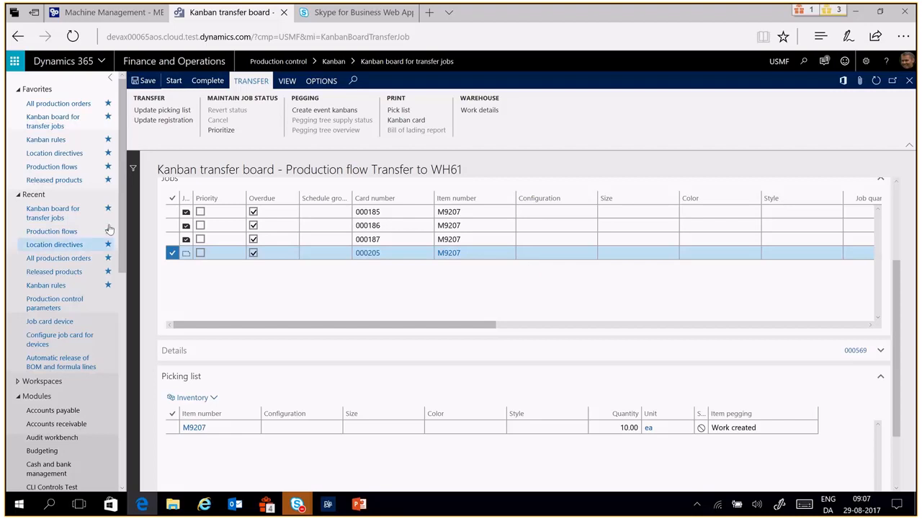
click(57, 154)
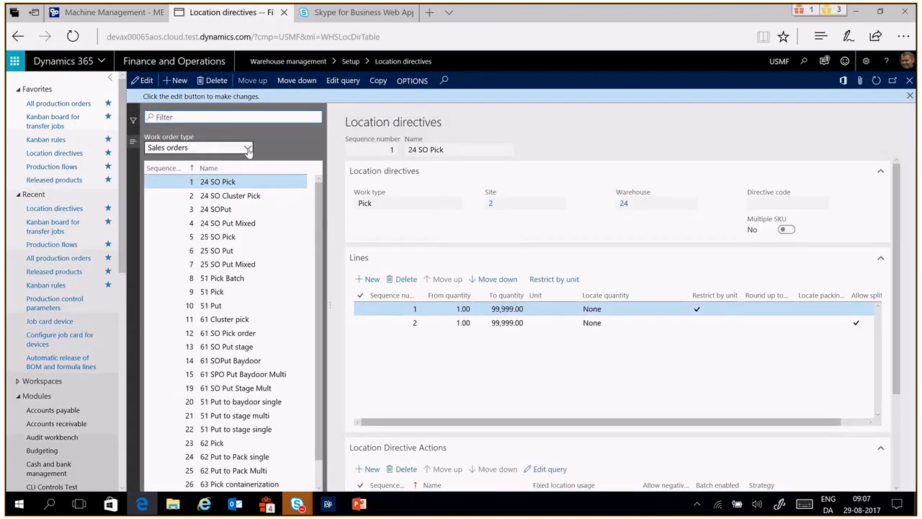
click(247, 148)
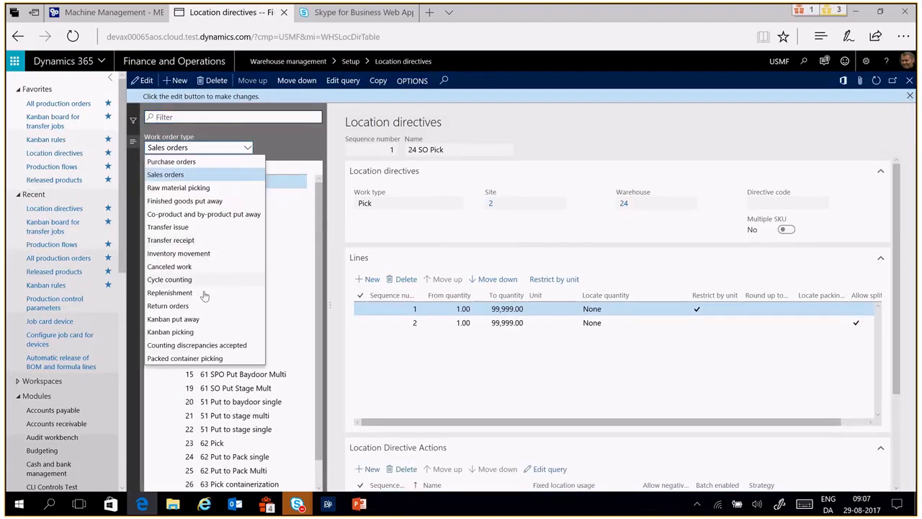
click(211, 332)
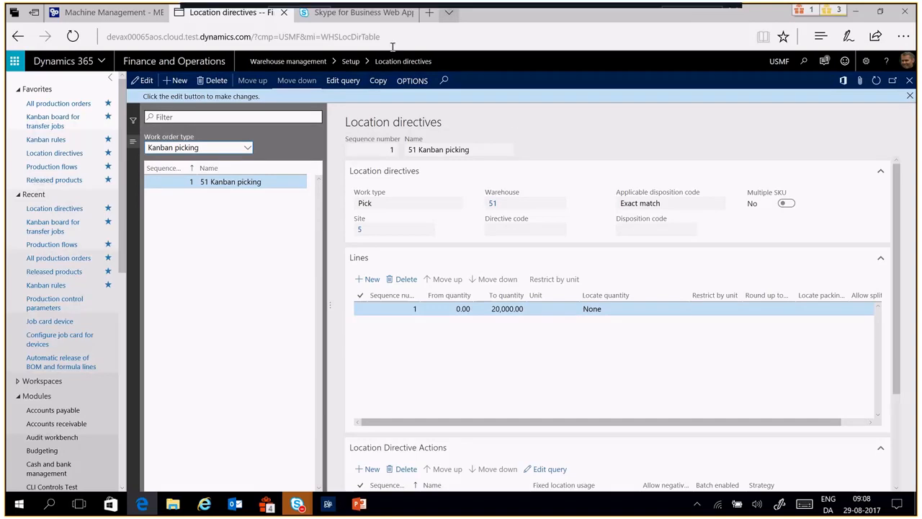
- Inspect the Type criteria options in the query of the 51 Kanban picking directive, then close it without saving
click(343, 82)
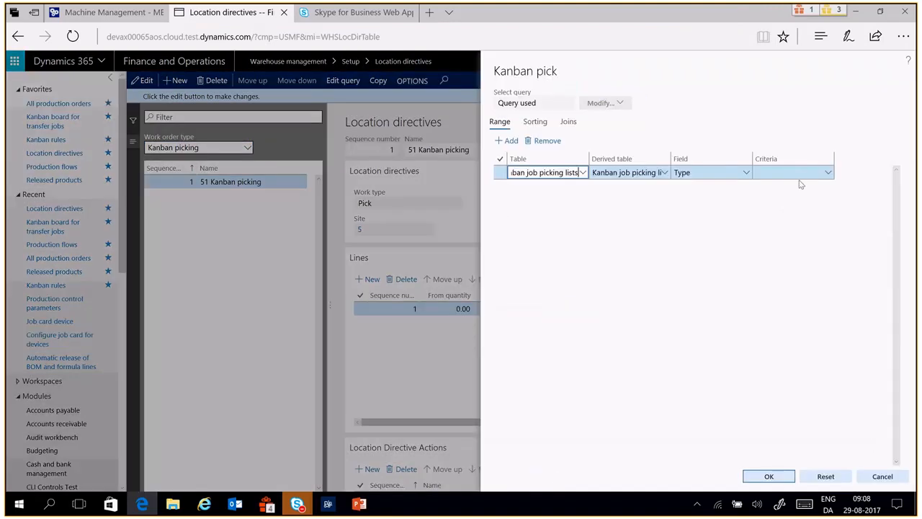
click(825, 177)
click(828, 175)
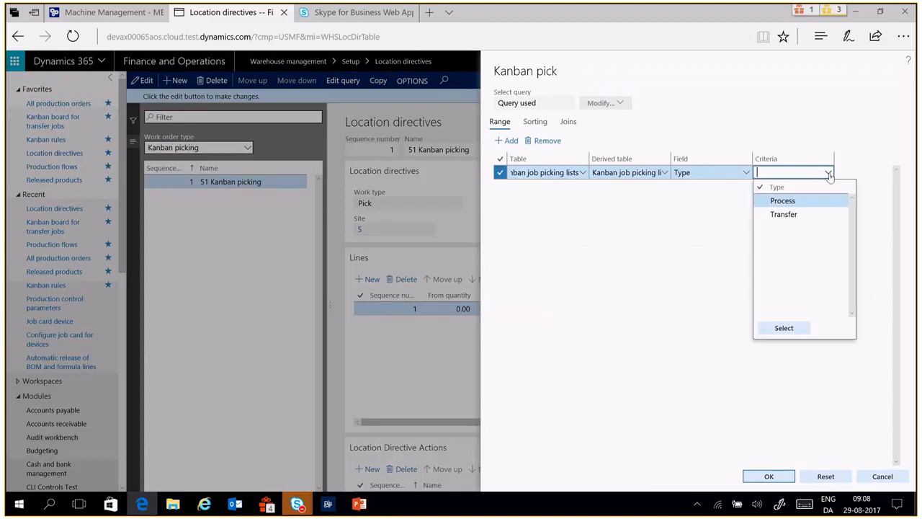
click(868, 151)
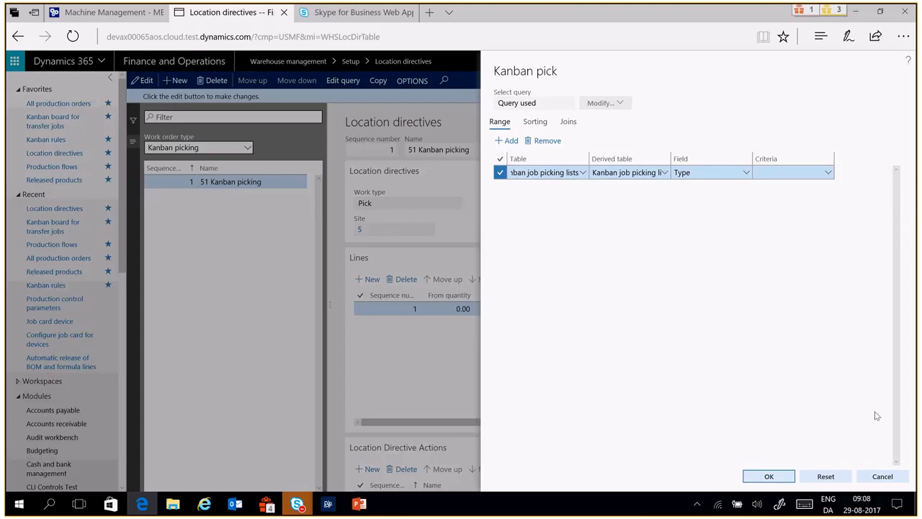
click(882, 476)
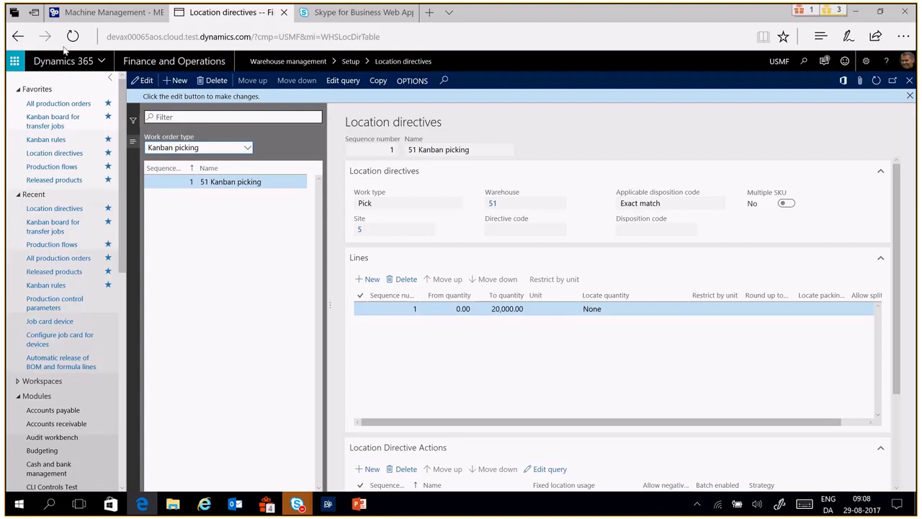
- Open the Transfer to WH61 production flow and visualize its transfer activity
click(61, 170)
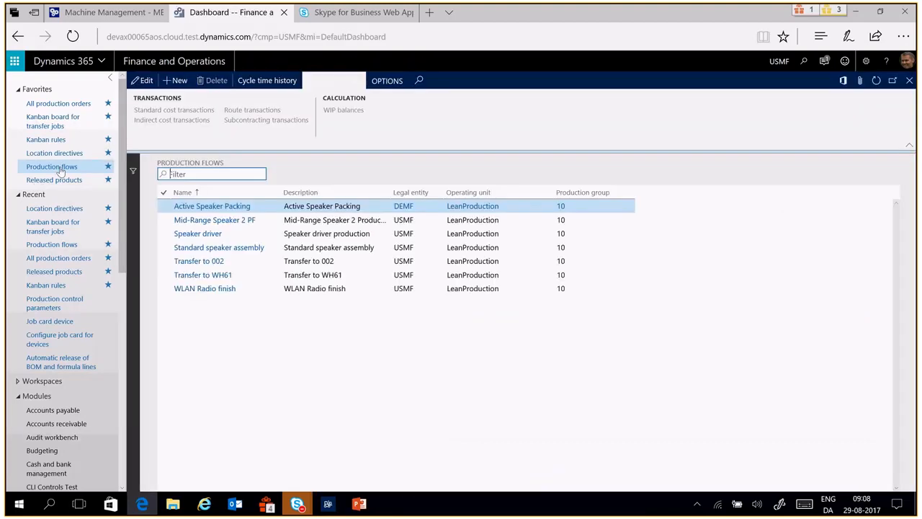
click(306, 281)
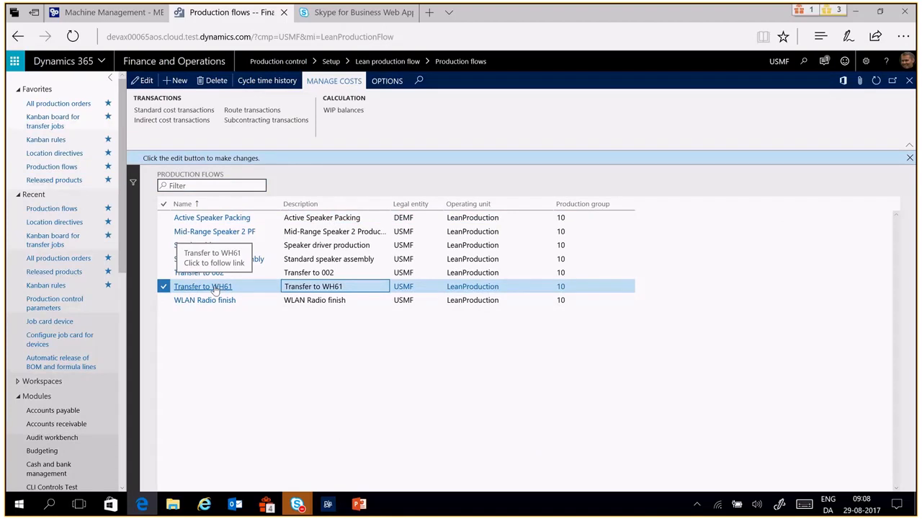
click(215, 289)
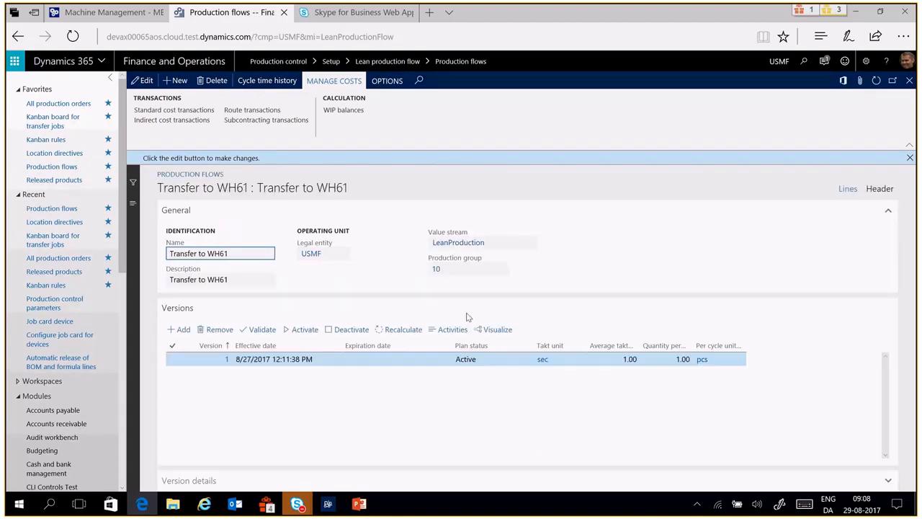
click(505, 331)
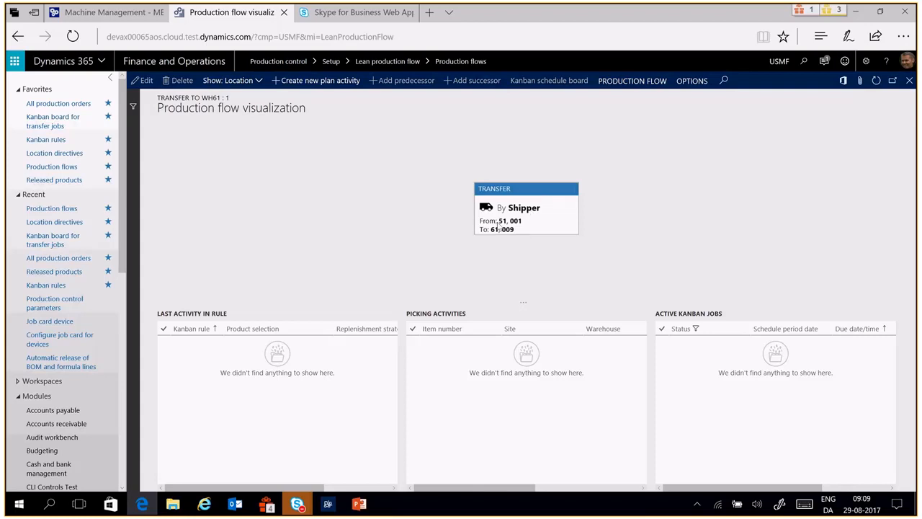
mouse_move(493, 228)
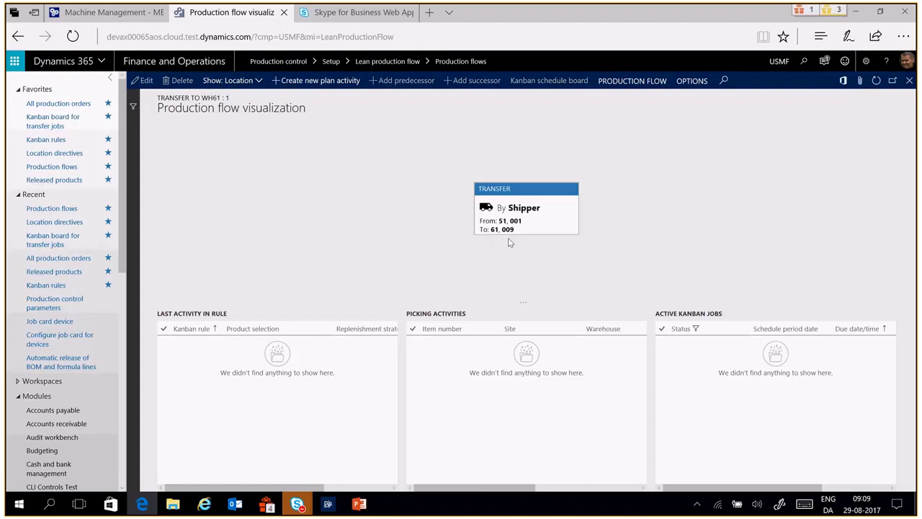
- Open the withdrawal kanban rule for product M9207 and review its details, quantities and kanbans
click(49, 141)
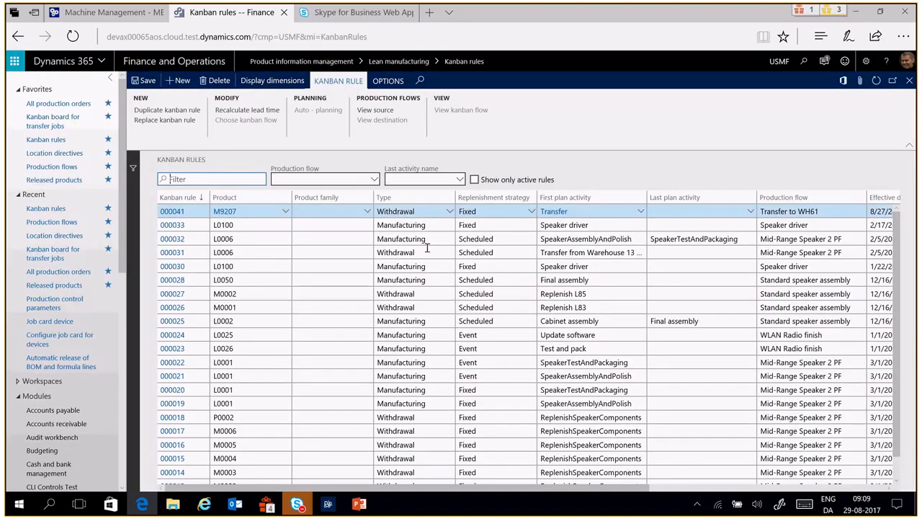
click(180, 214)
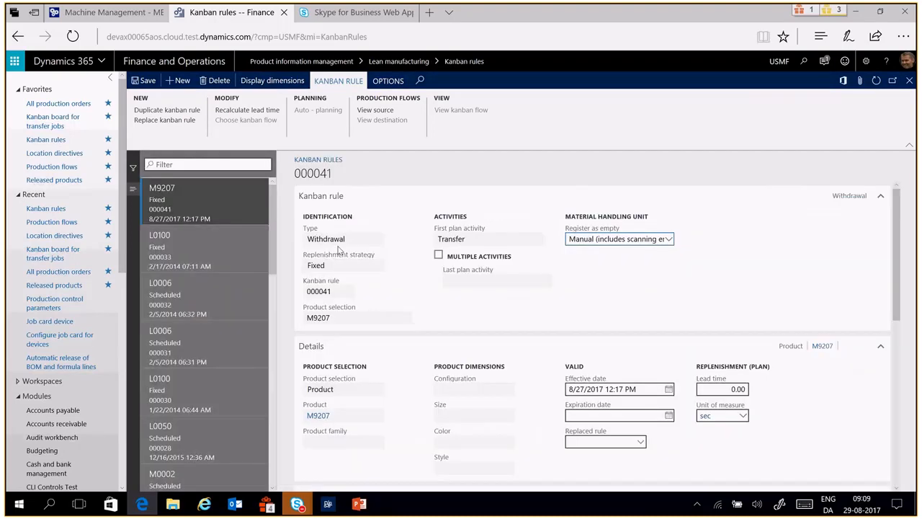
mouse_move(451, 243)
scroll(340, 420, down, 2)
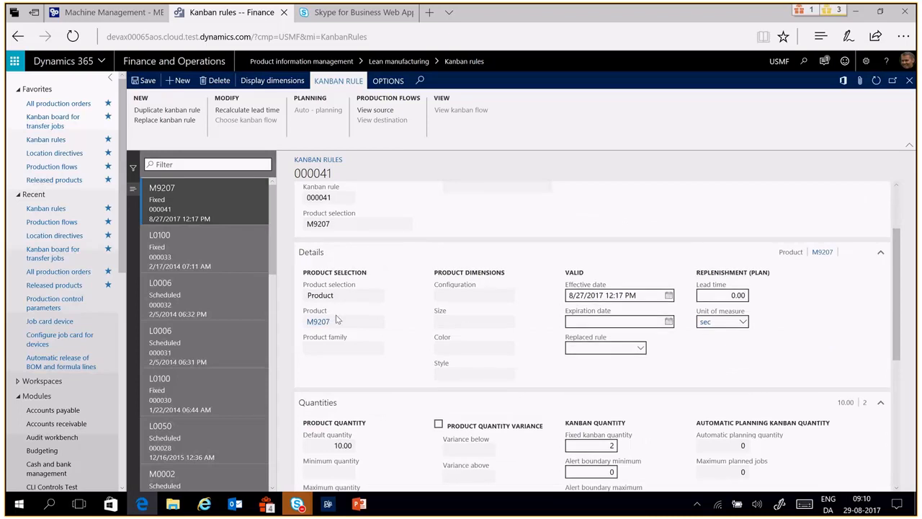
scroll(342, 320, down, 2)
scroll(348, 319, down, 1)
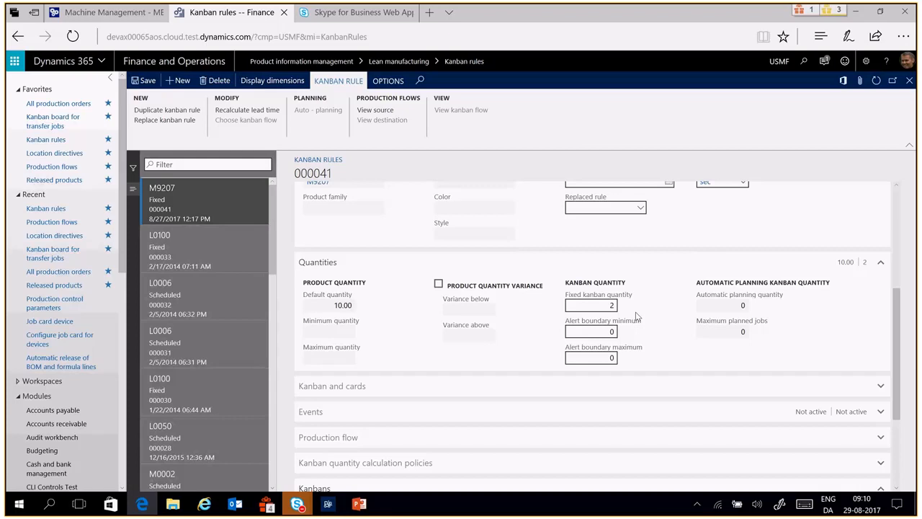
scroll(371, 430, down, 2)
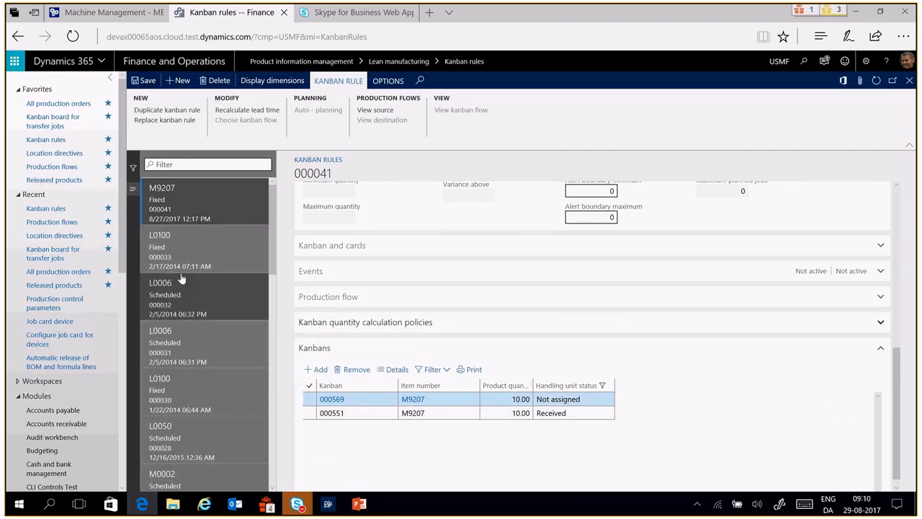
- Open the warehouse work details of the M9207 transfer job from the kanban transfer board and copy the work ID
click(56, 128)
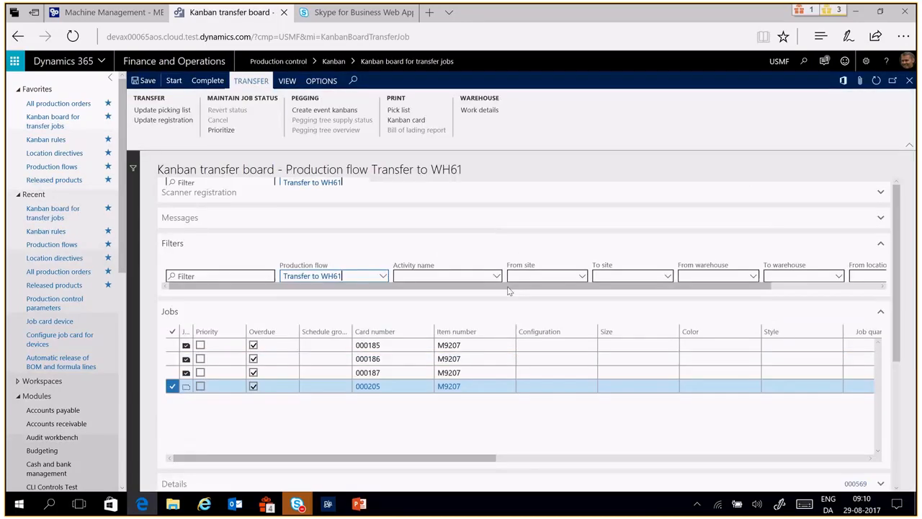
scroll(508, 291, down, 2)
scroll(508, 291, right, 1)
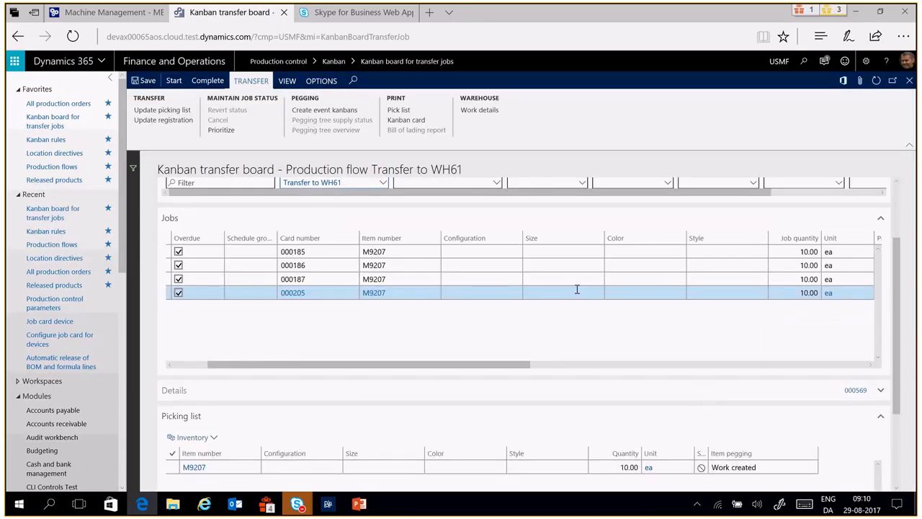
click(487, 111)
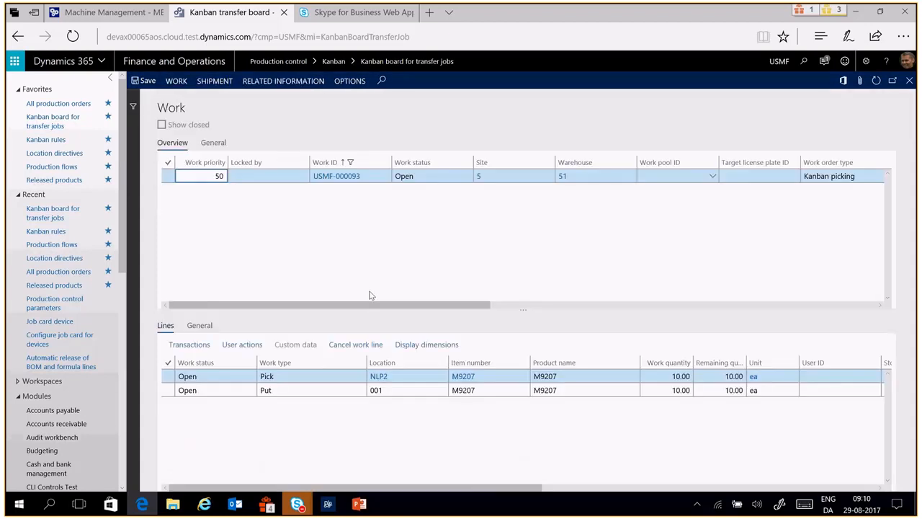
key(Tab)
key(ctrl+c)
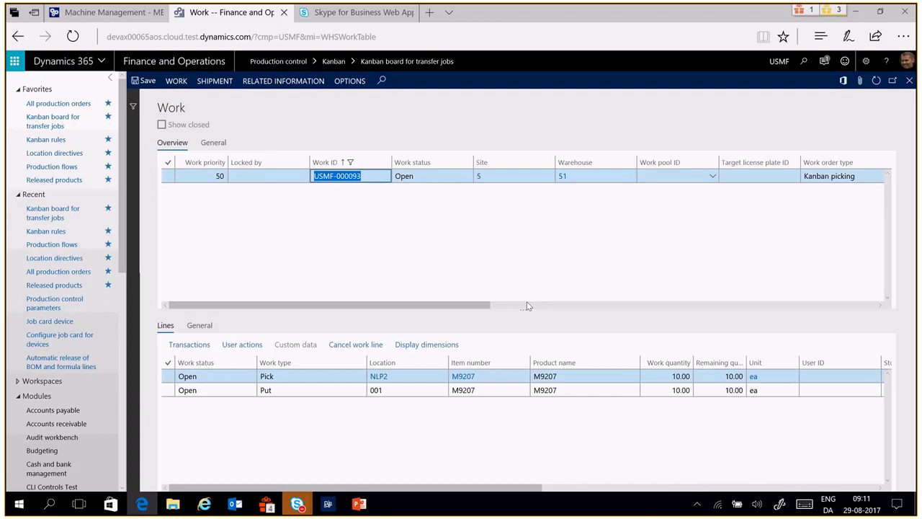
- Switch to the Dynamics 365 for Operations - Warehousing app, cancel the kanban picking task and go back to the main menu
click(329, 506)
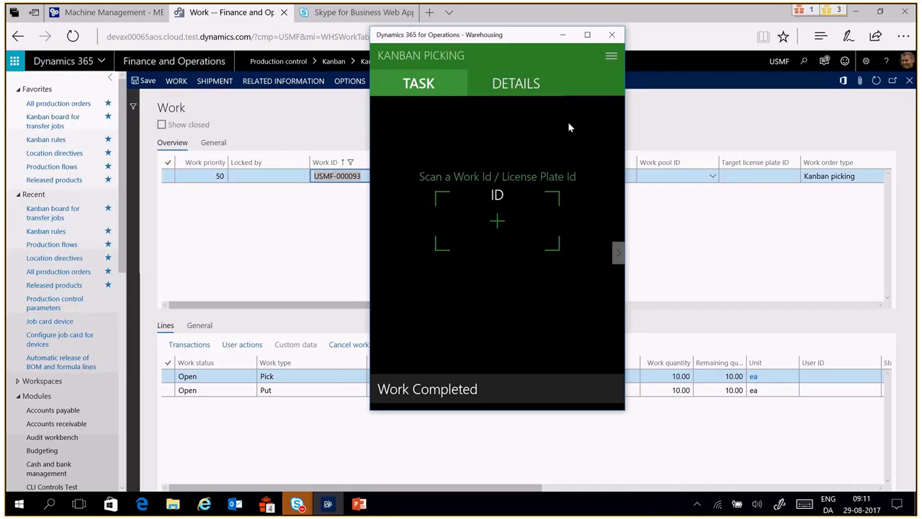
click(611, 56)
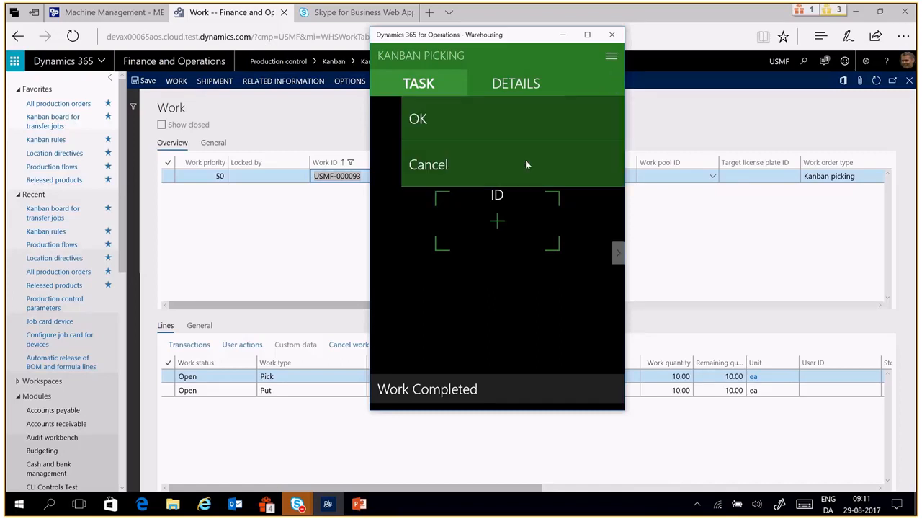
click(498, 174)
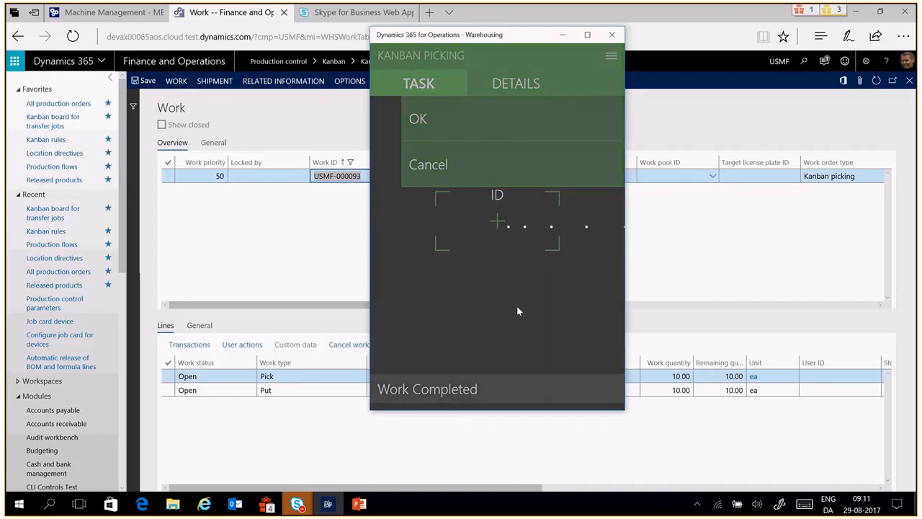
scroll(577, 292, down, 3)
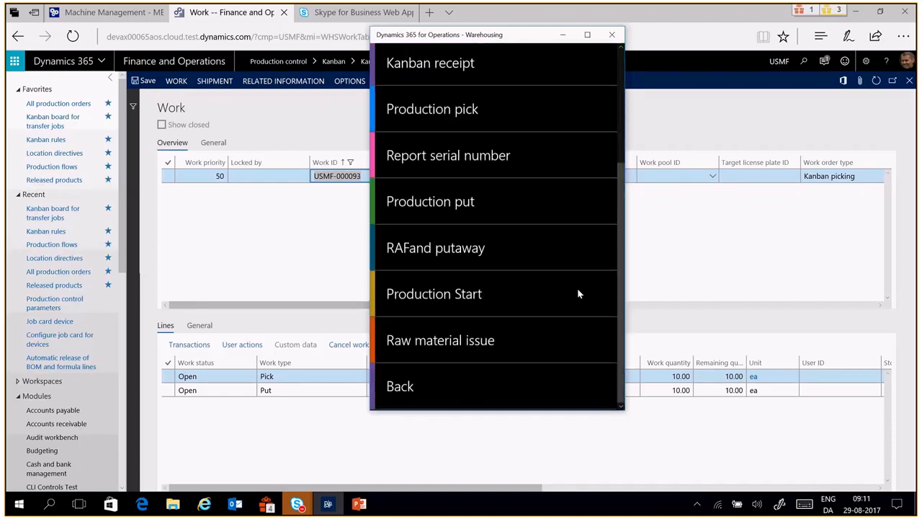
click(446, 385)
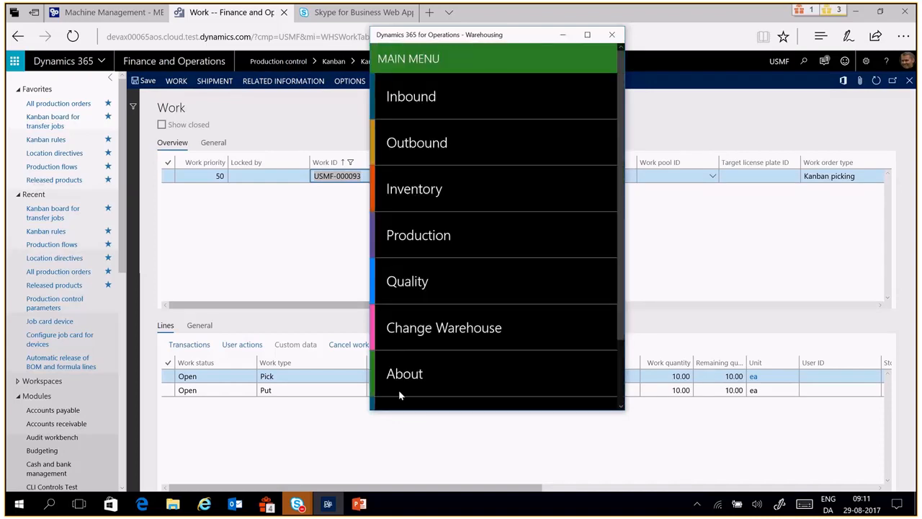
- Log off the warehousing app and sign in again with the warehouse 51 user ID and the account password
scroll(489, 346, down, 2)
scroll(489, 346, down, 1)
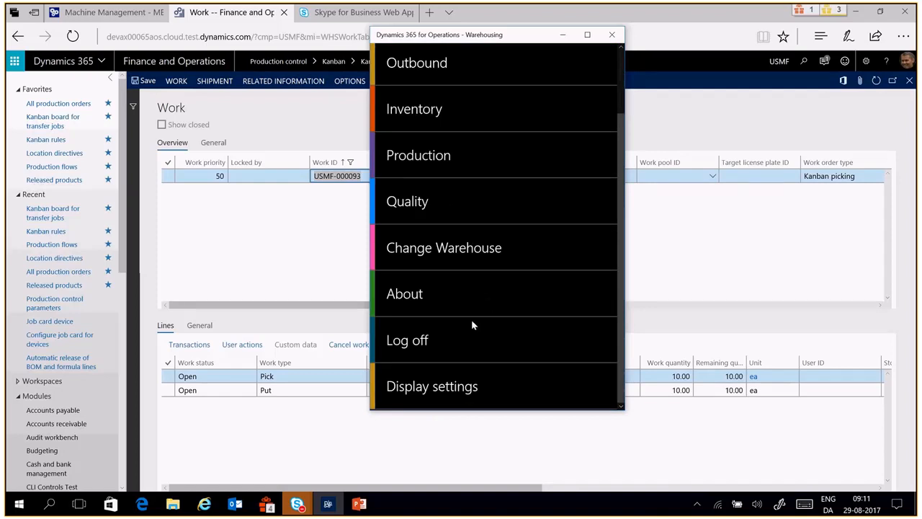
click(396, 346)
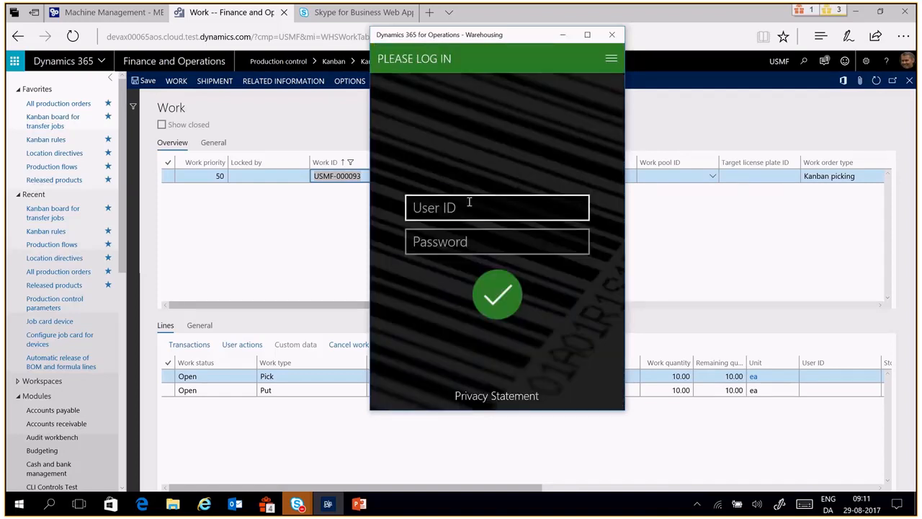
text(51)
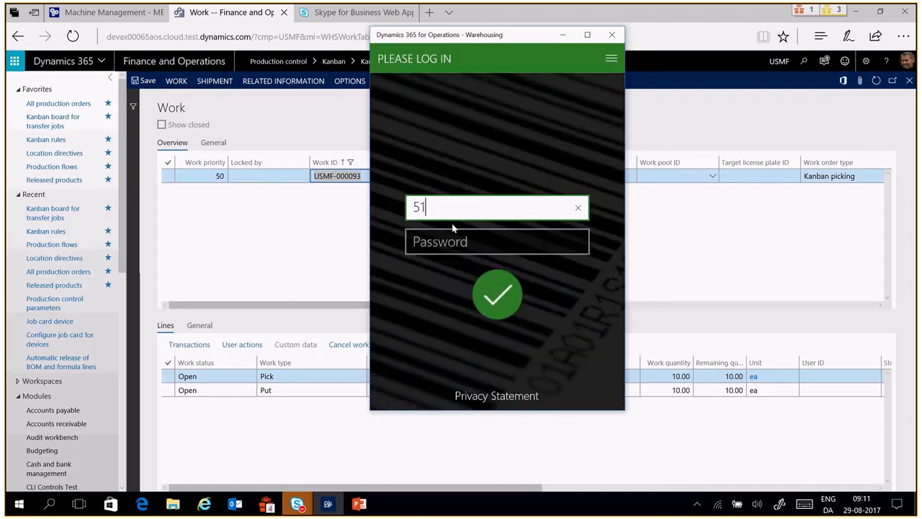
key(Tab)
text(1)
key(Return)
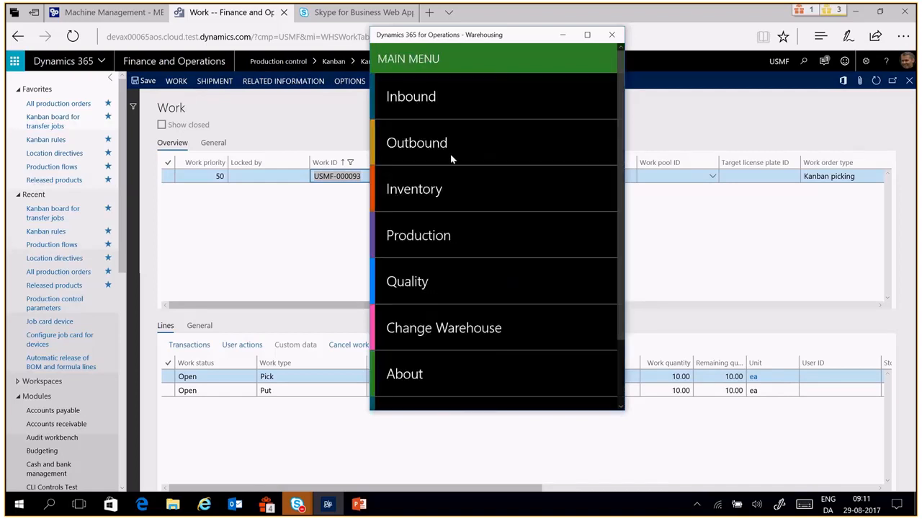
- Start a kanban picking task in production and submit the copied work ID USMF-000093
click(435, 243)
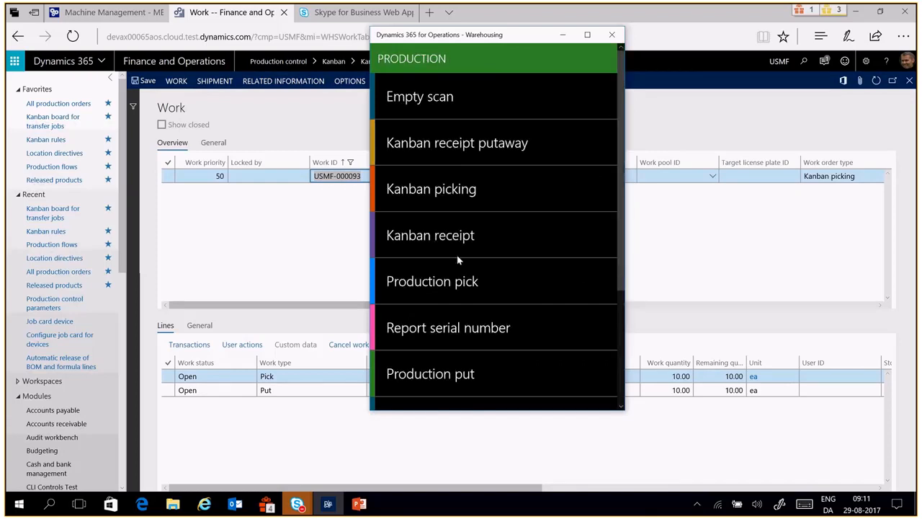
click(454, 196)
click(502, 239)
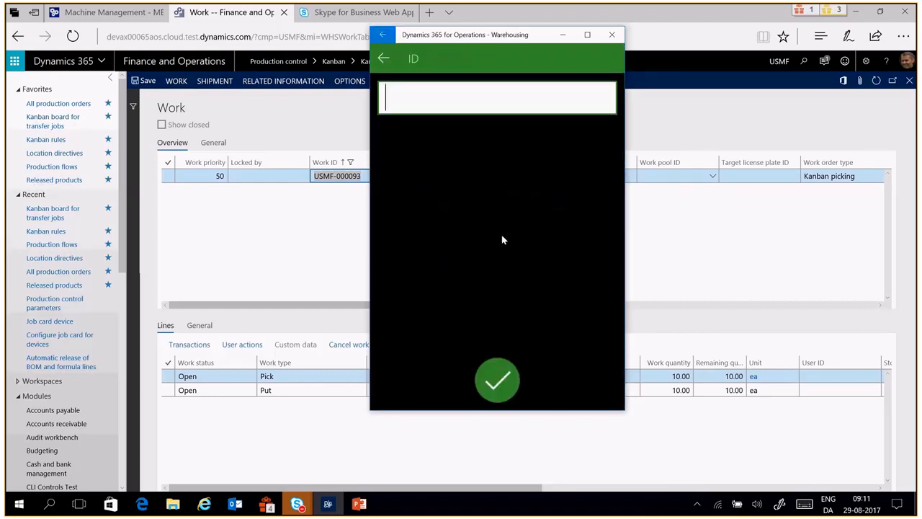
key(ctrl+v)
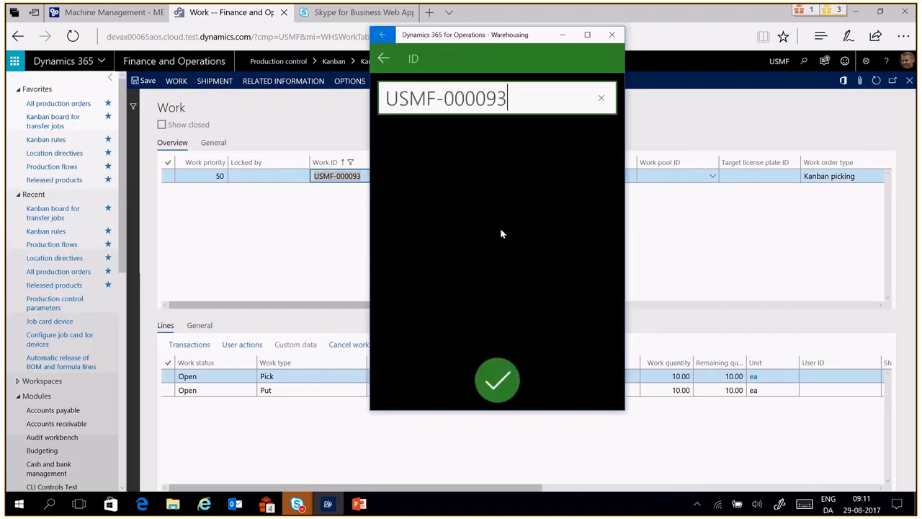
click(496, 387)
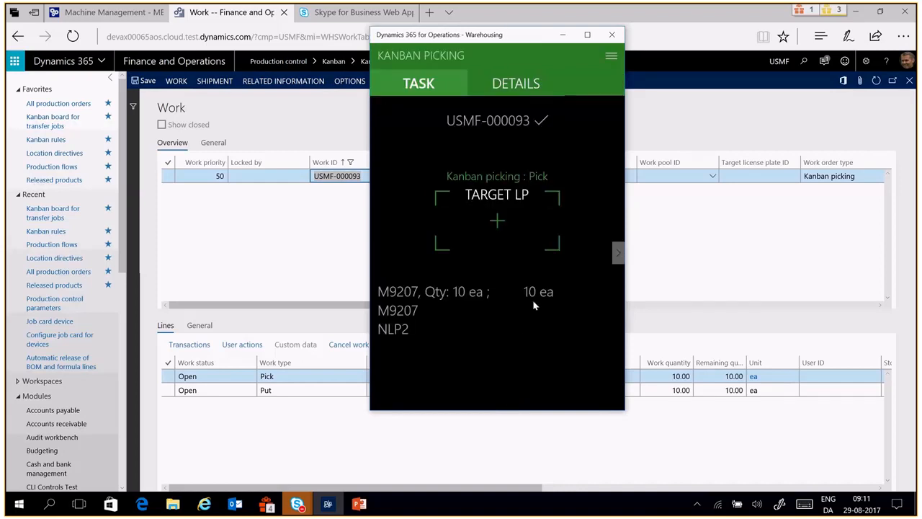
- Enter jj as the target license plate for the M9207 pick and confirm the put to location 009 in warehouse 61
click(500, 229)
text(jj)
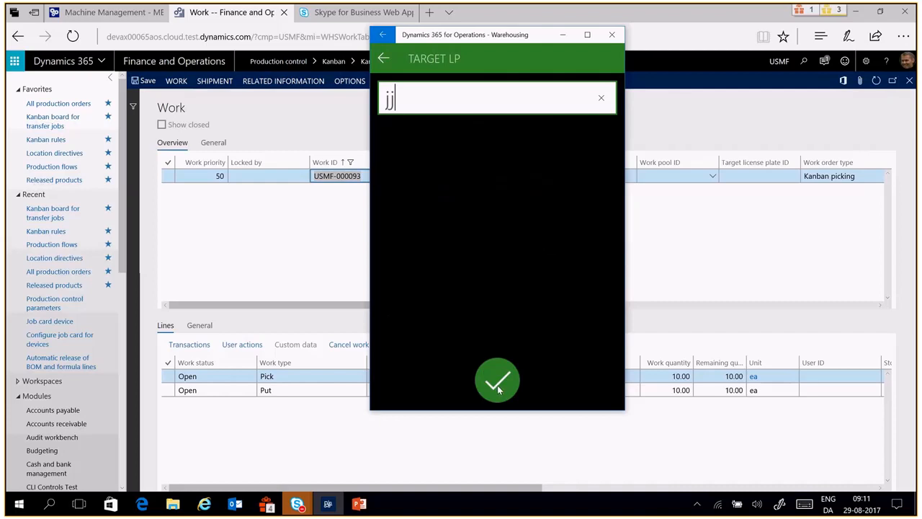
click(500, 385)
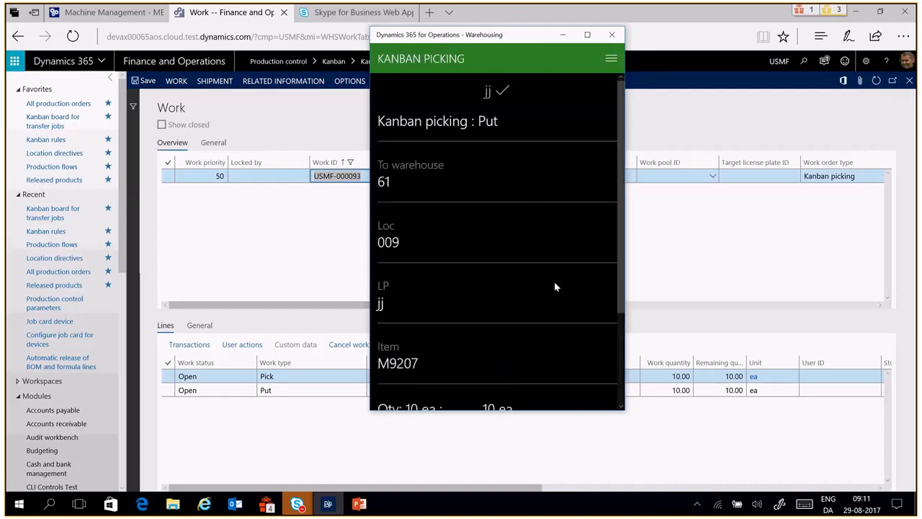
scroll(554, 281, down, 1)
scroll(550, 241, up, 1)
scroll(477, 216, down, 3)
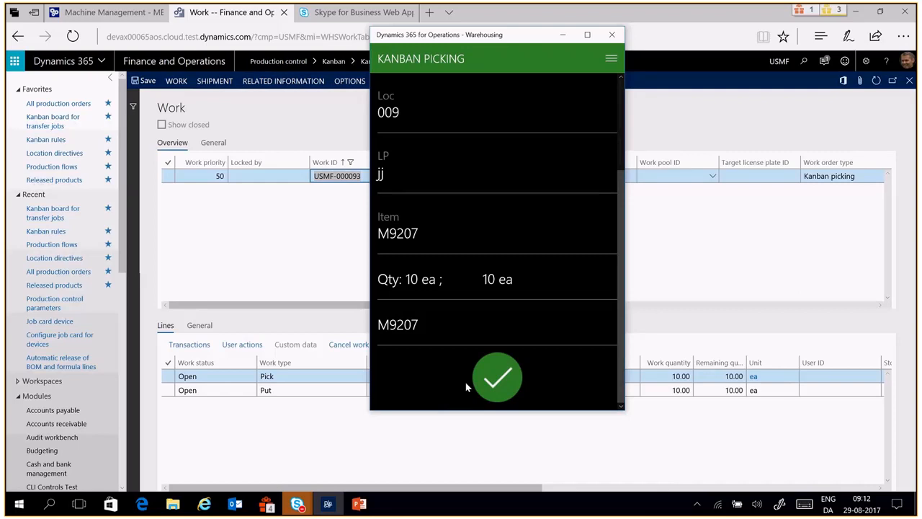
click(496, 375)
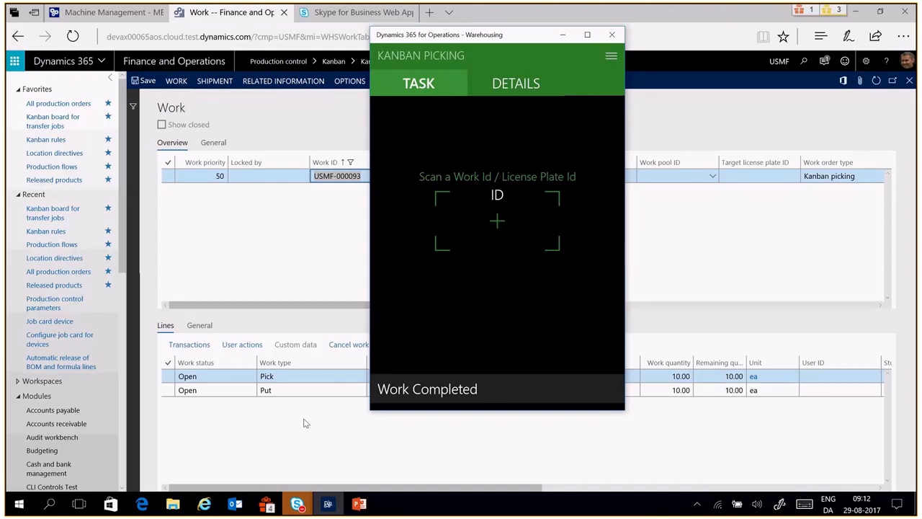
- Return to Finance and Operations and open the transfer activity details from the source production flow of the M9207 kanban rule
click(563, 34)
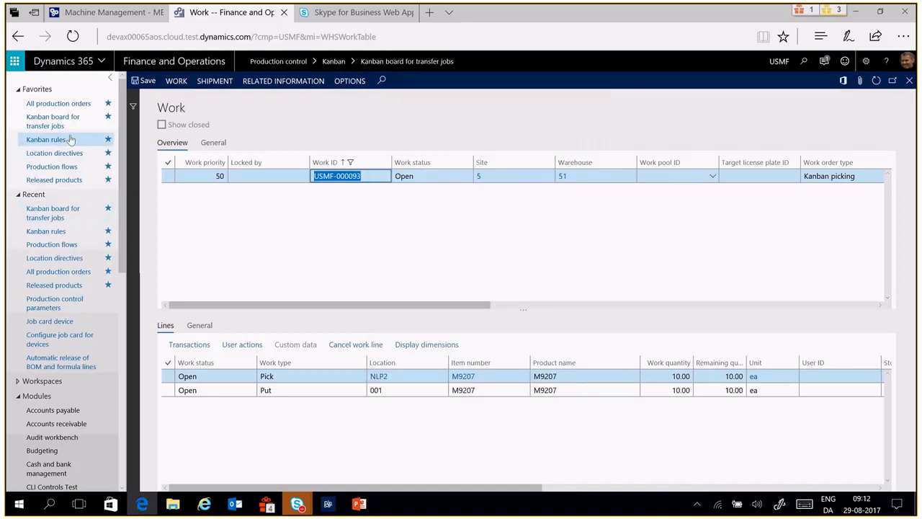
click(69, 140)
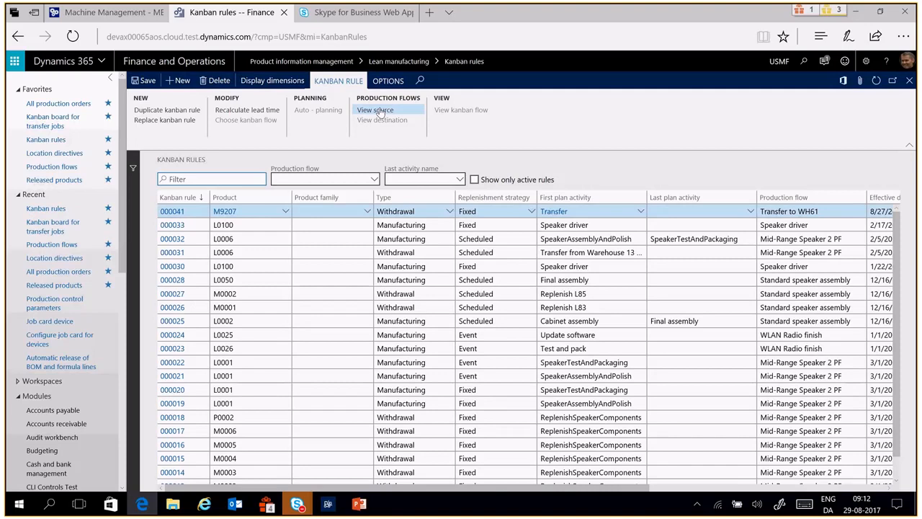
click(380, 112)
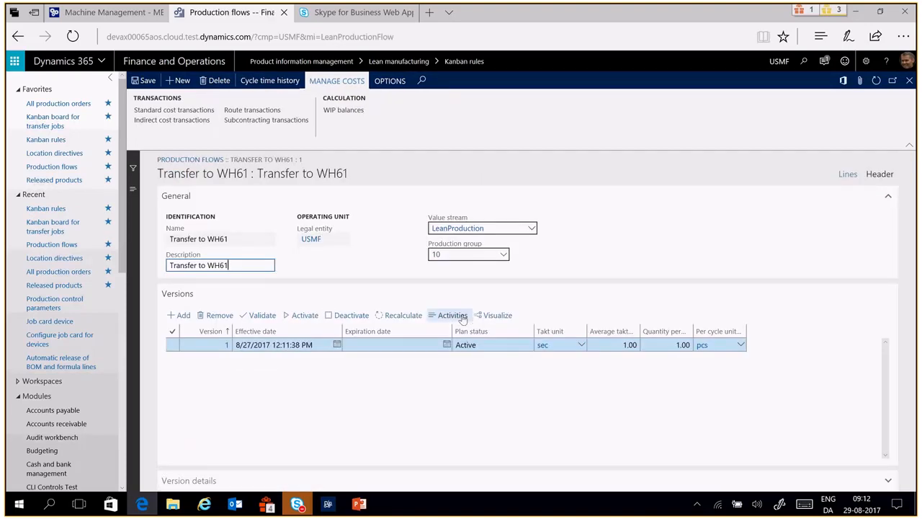
click(462, 318)
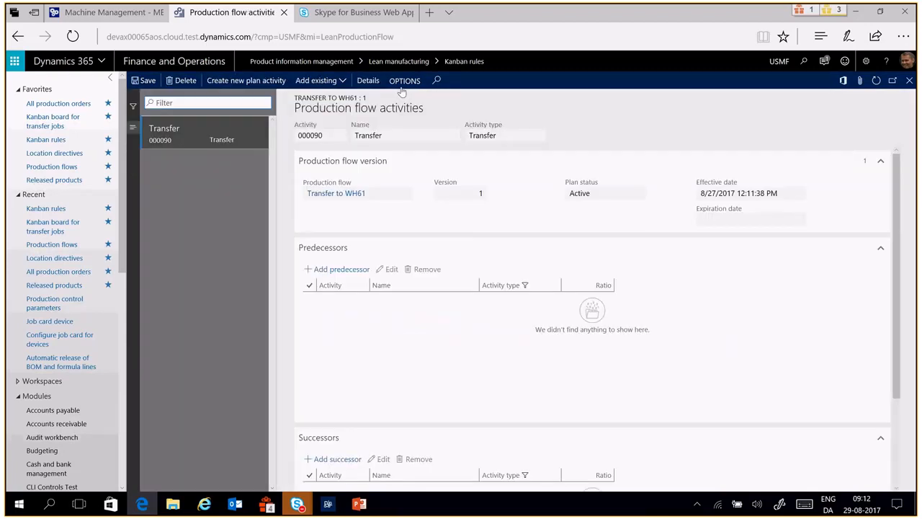
click(366, 81)
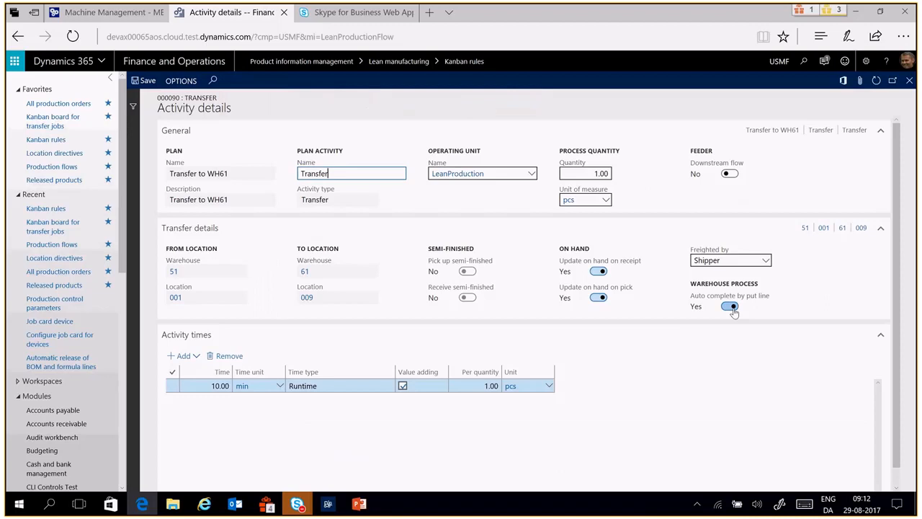
- Switch to PowerPoint and present the slide on material replenishment using the Withdrawal Kanban
click(360, 505)
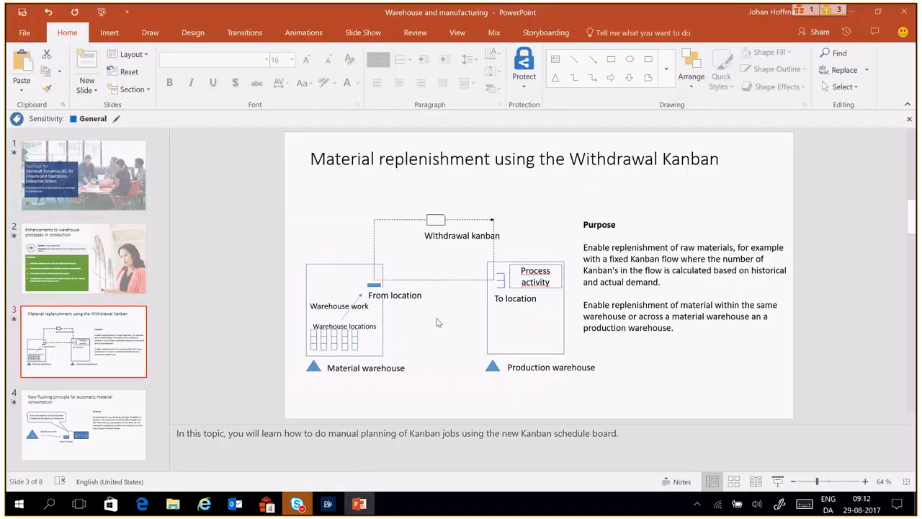
click(777, 483)
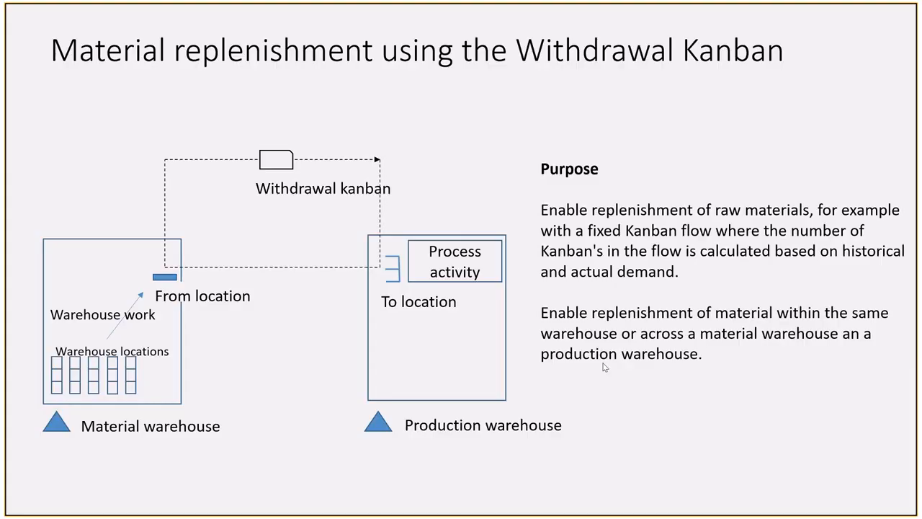
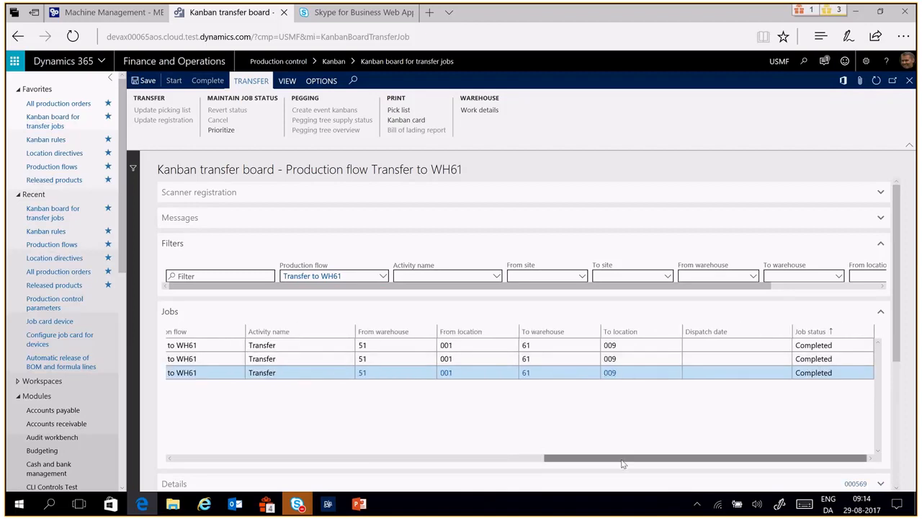
- Select the card number of the last M9207 transfer job on the kanban transfer board
drag(623, 464, 241, 496)
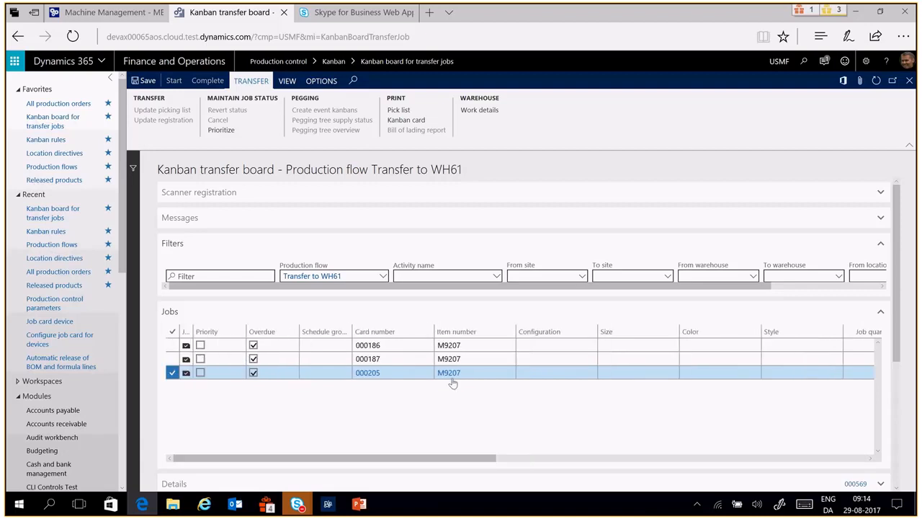
click(560, 373)
key(shift+Tab)
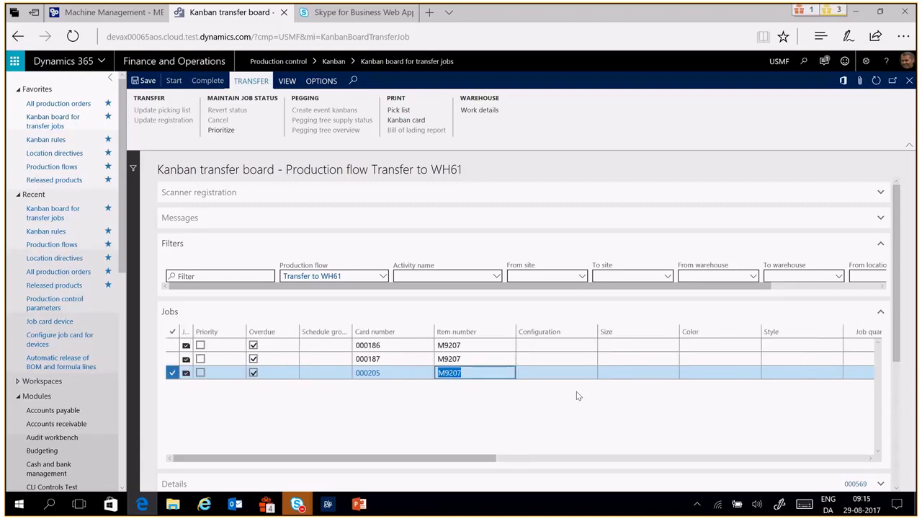
key(shift+Tab)
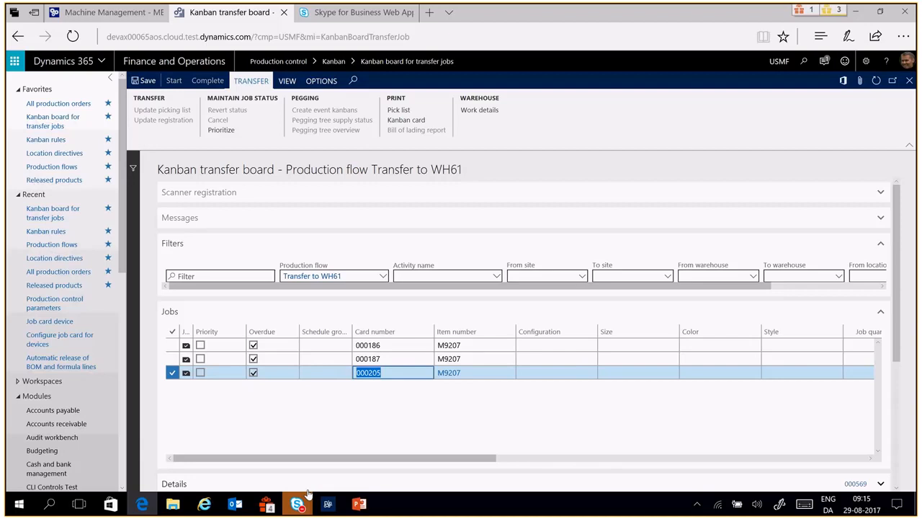
- Switch to the Dynamics 365 for Operations - Warehousing app, cancel the kanban picking task and go back to the main menu
click(327, 503)
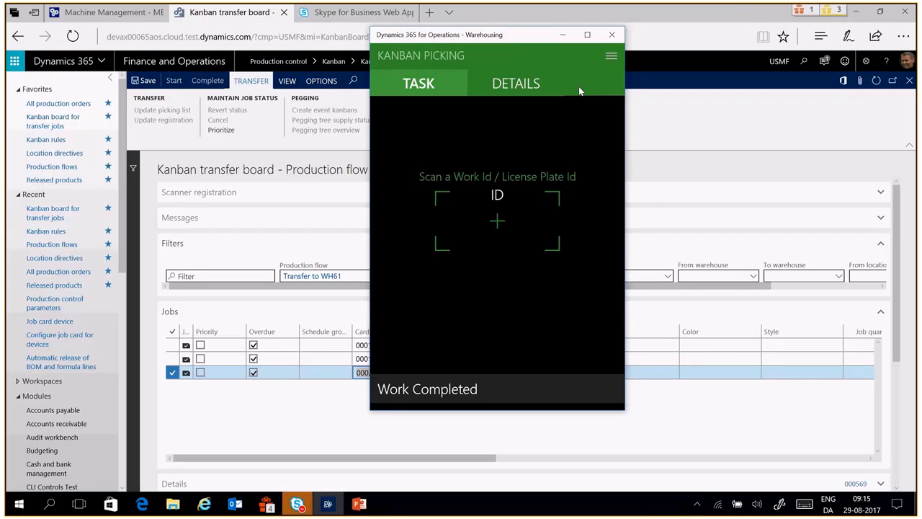
click(611, 55)
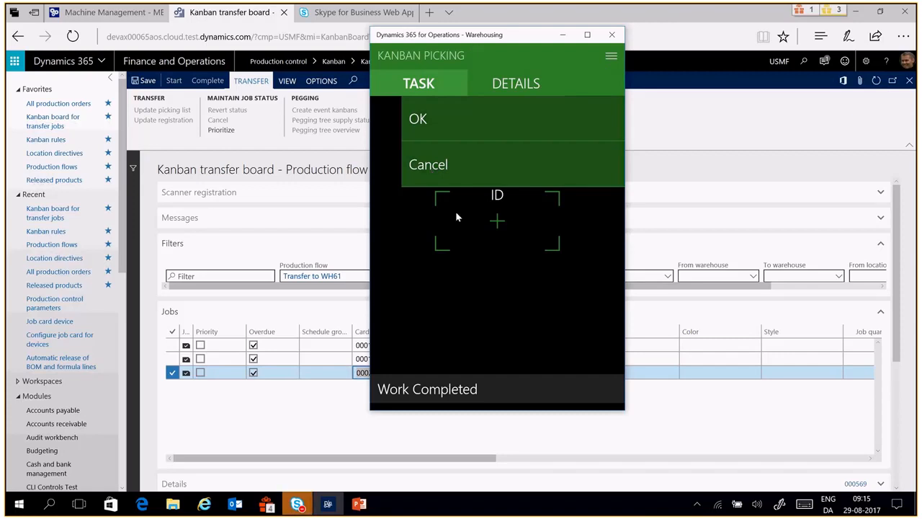
click(437, 167)
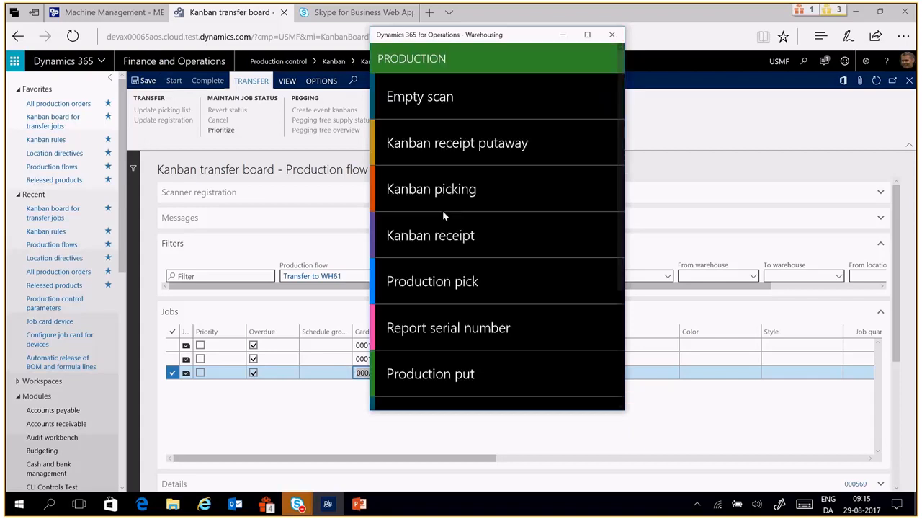
scroll(444, 215, down, 3)
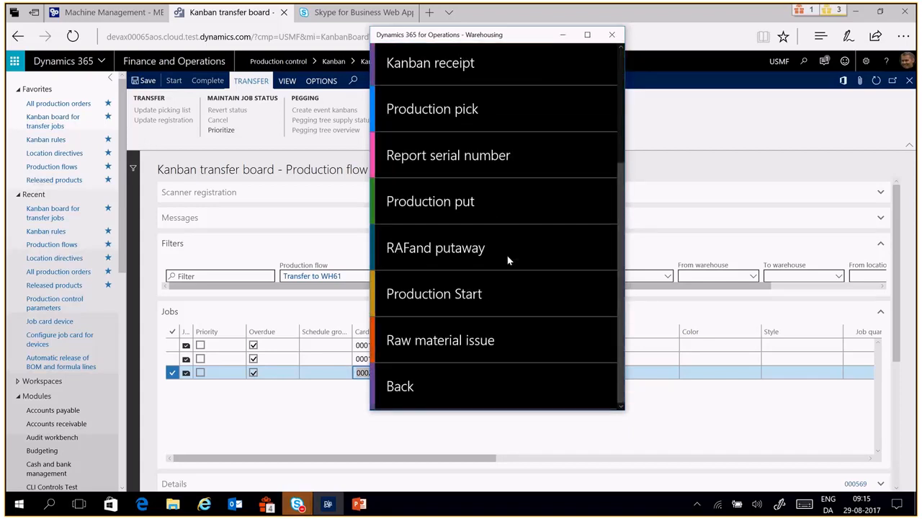
click(394, 395)
scroll(490, 379, down, 3)
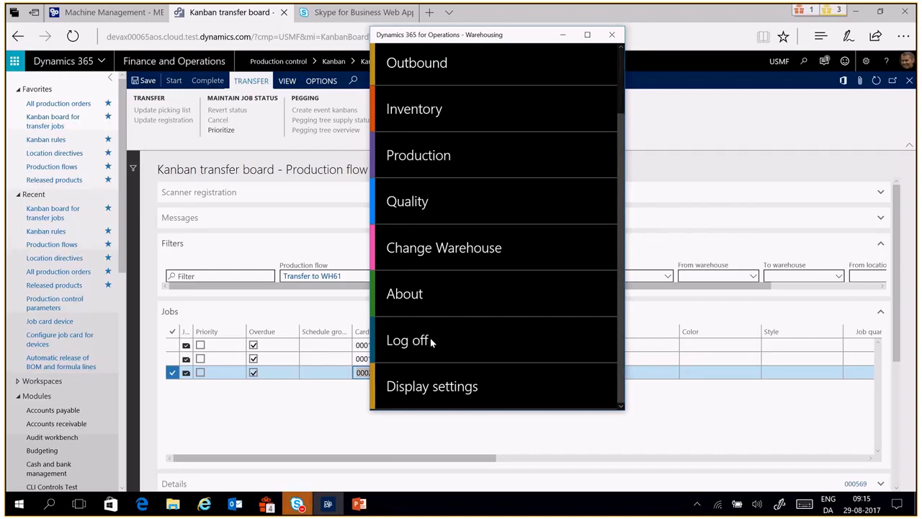
- Check the conversation in the Skype for Business meeting and return to the Dynamics 365 for Operations - Warehousing app
click(298, 503)
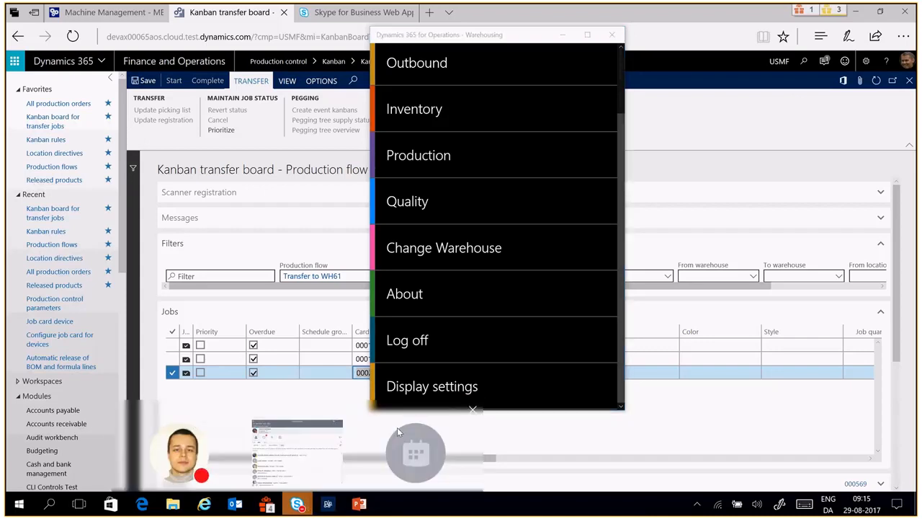
click(397, 427)
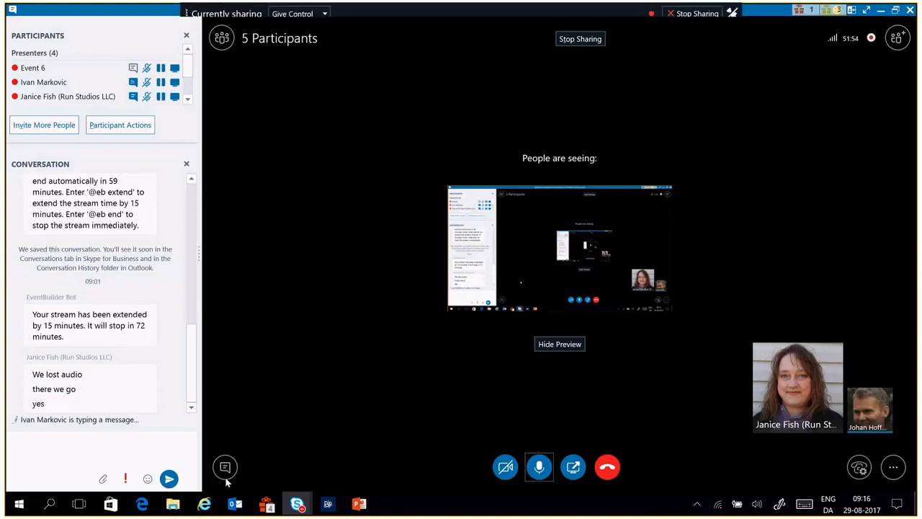
click(143, 505)
click(327, 504)
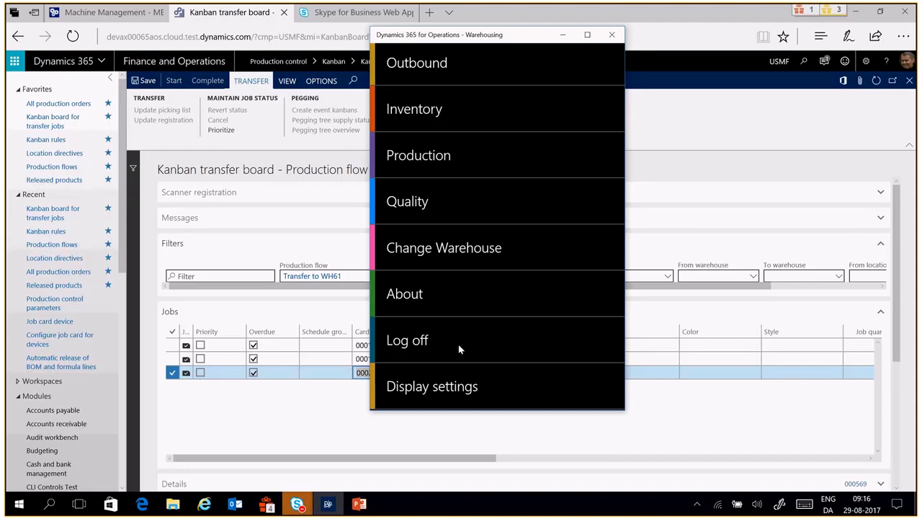
- Log off, sign in with the warehouse 61 user ID and the account password, and open the production tasks
click(408, 341)
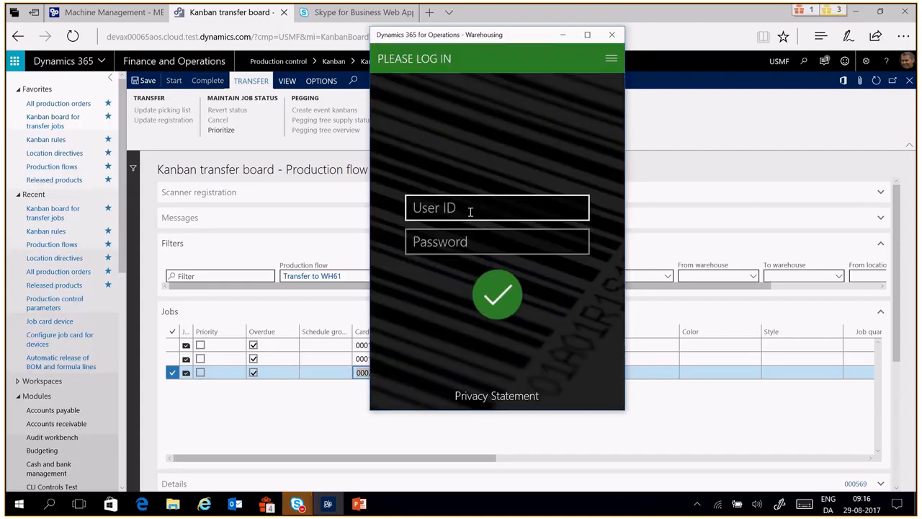
text(61)
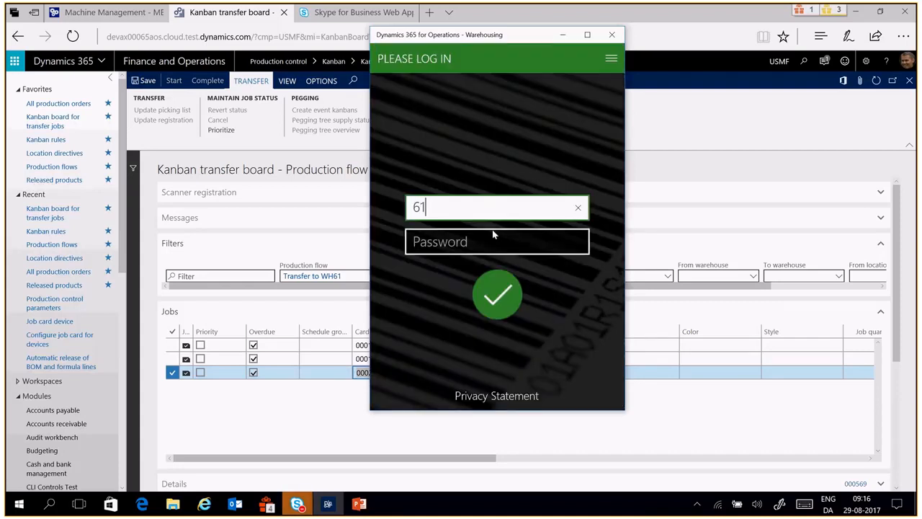
key(Tab)
text(1)
key(Return)
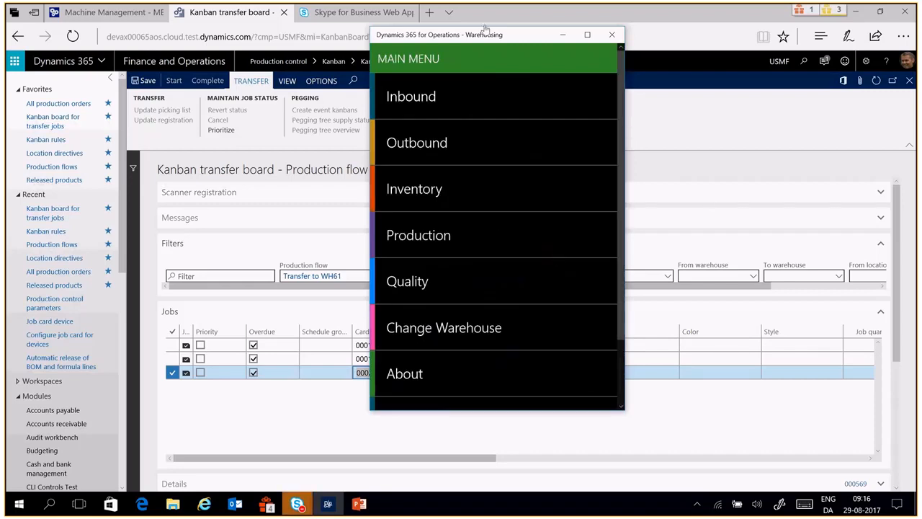
click(429, 243)
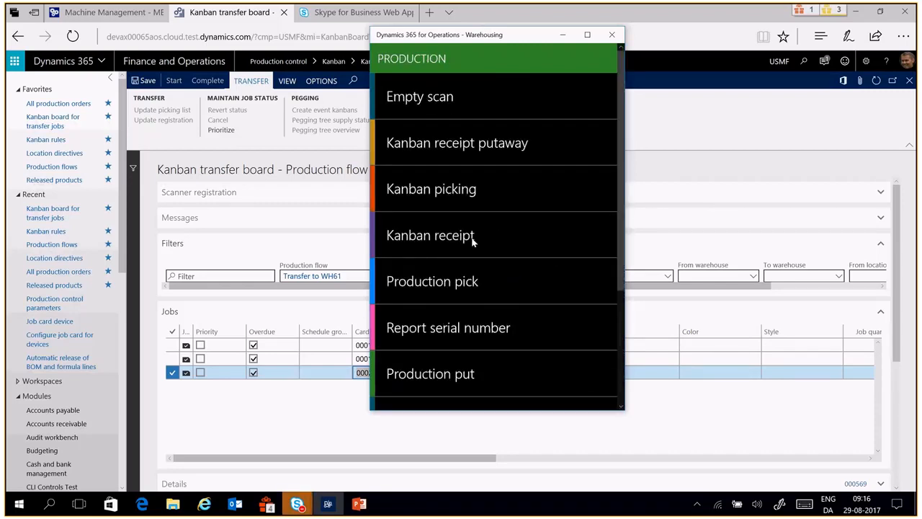
- Register an empty scan for kanban card 000205 in the warehousing app
click(425, 102)
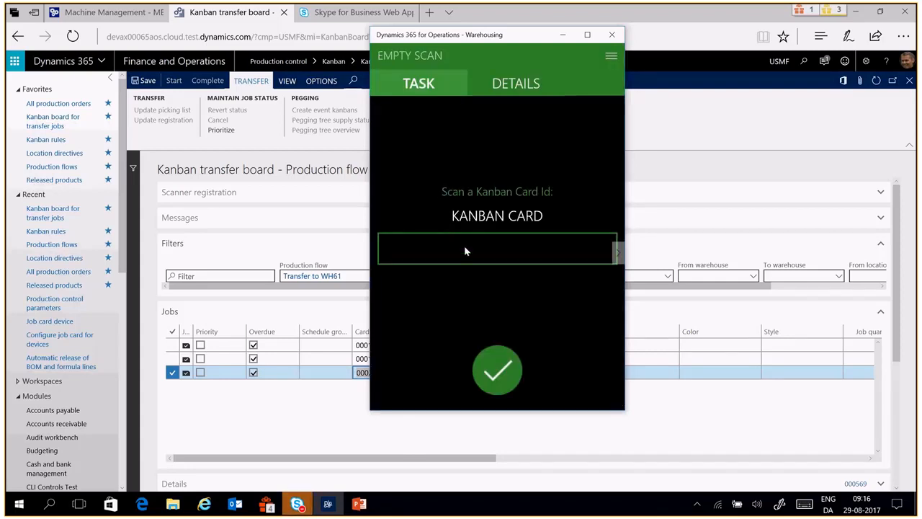
click(464, 251)
text(000205)
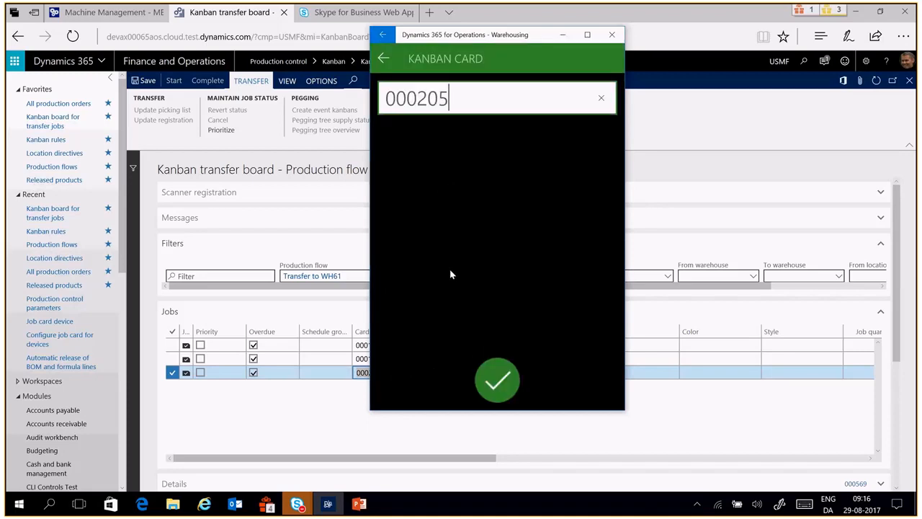
click(497, 380)
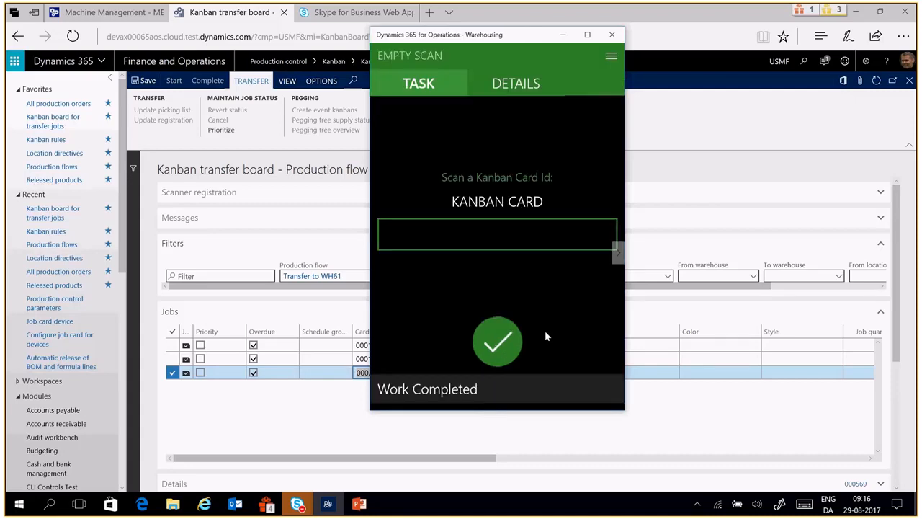
- Switch to the kanban transfer board, refresh it, and check the new M9207 job's warehouses, locations and job status
click(563, 35)
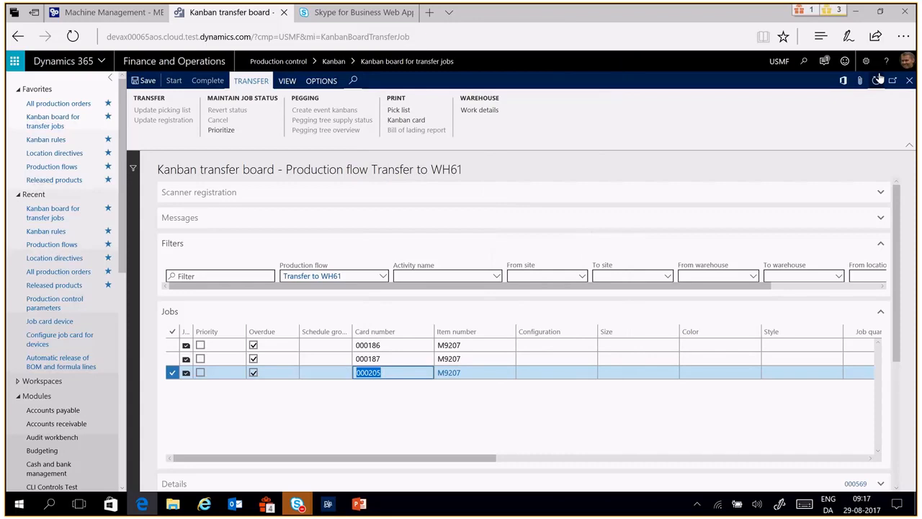
click(879, 79)
click(545, 383)
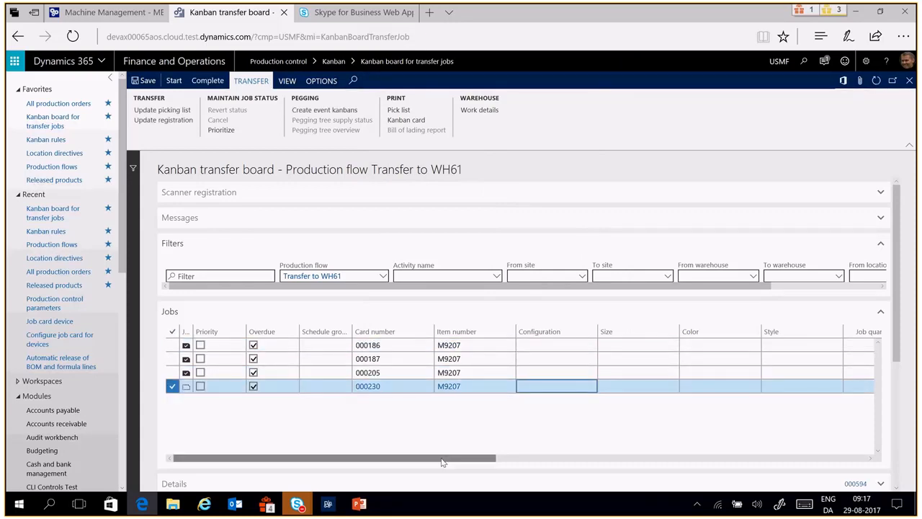
drag(442, 462, 831, 469)
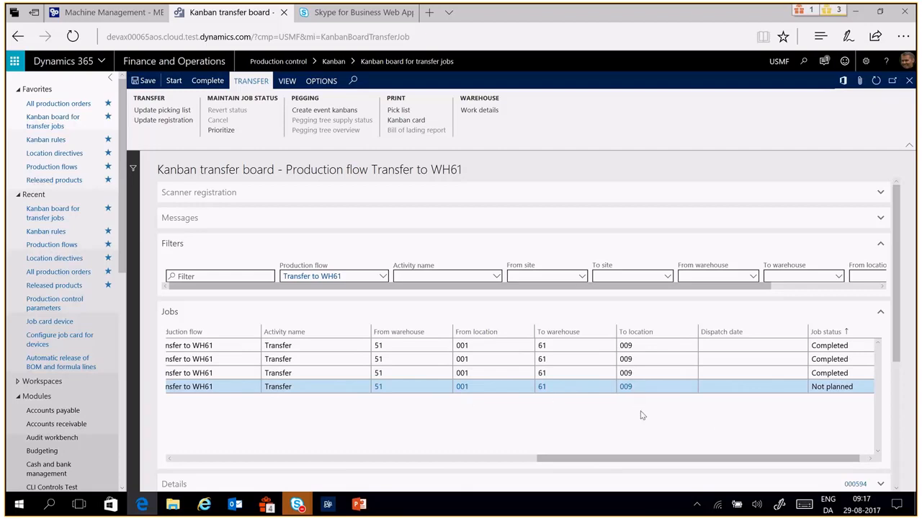
click(472, 469)
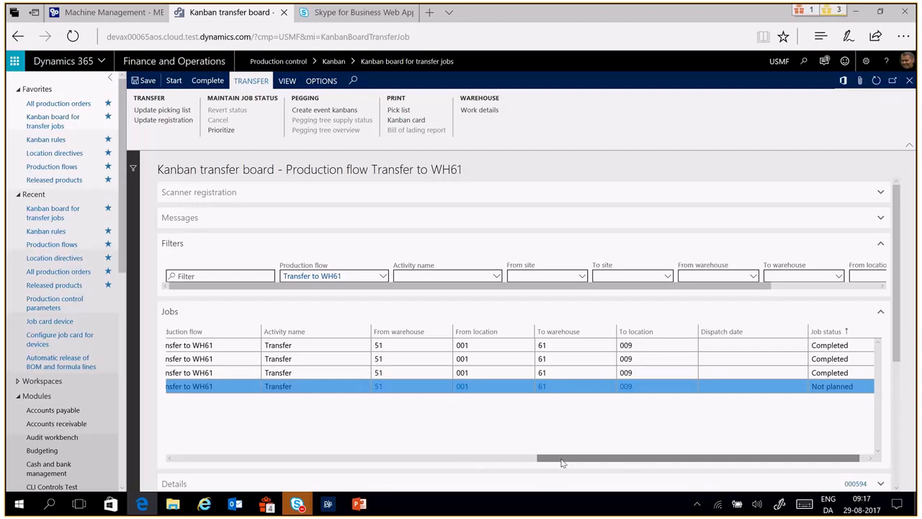
drag(562, 463, 144, 464)
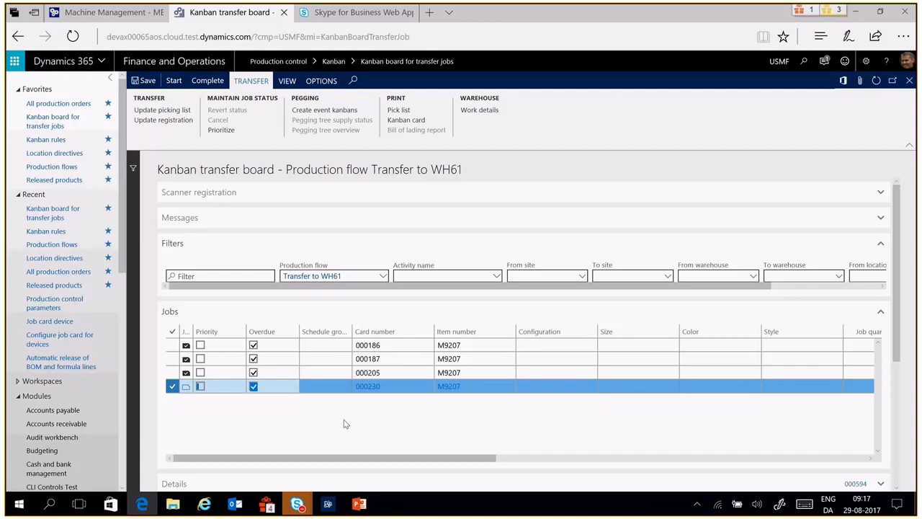
- Switch to PowerPoint and present the slide on material replenishment using the withdrawal kanban
click(359, 504)
click(776, 485)
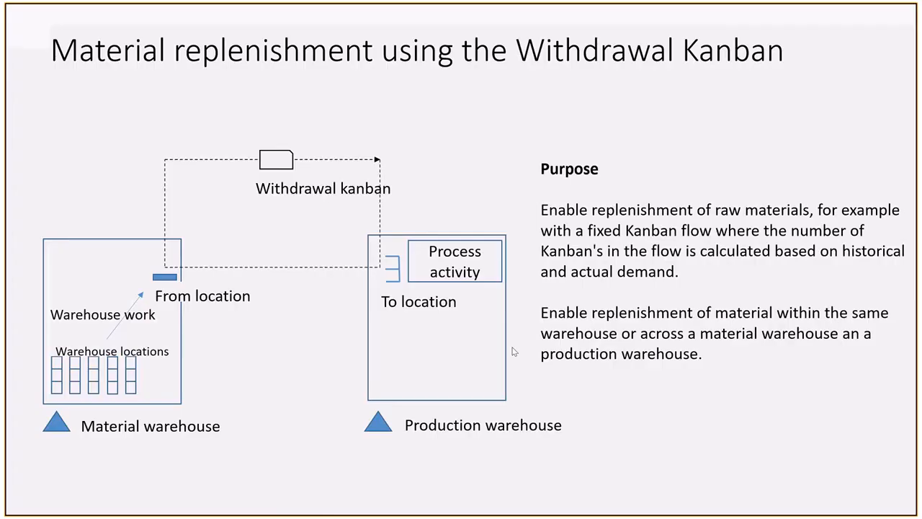
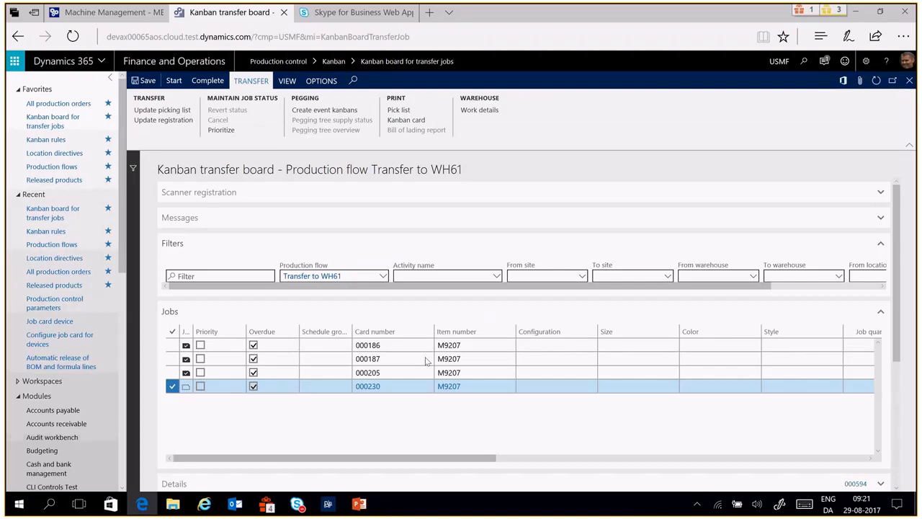
- Open the BOM of the released L0101 production order and examine the flushing principle of line M9203 and the M9204 line
click(175, 62)
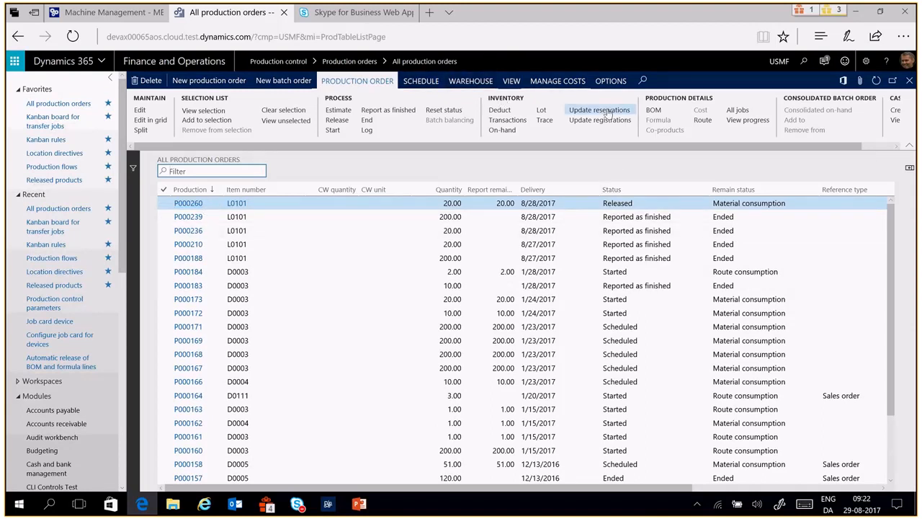
click(656, 112)
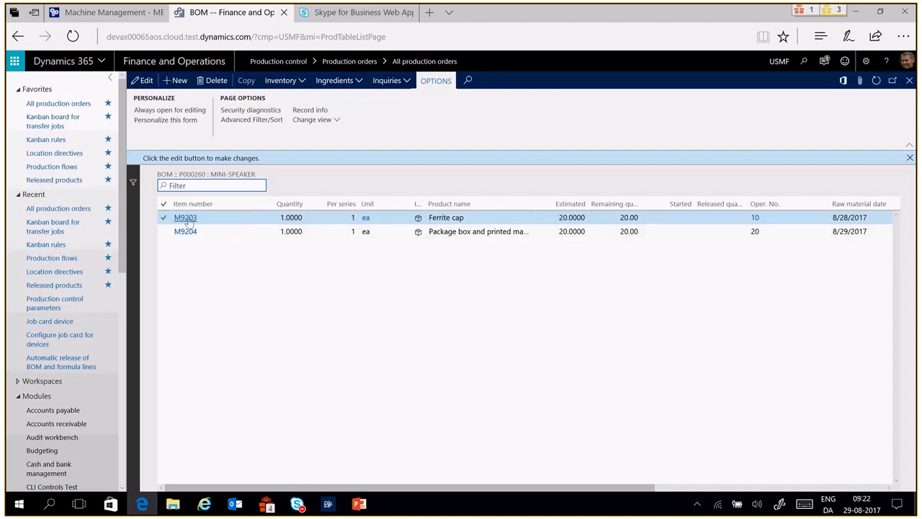
mouse_move(189, 223)
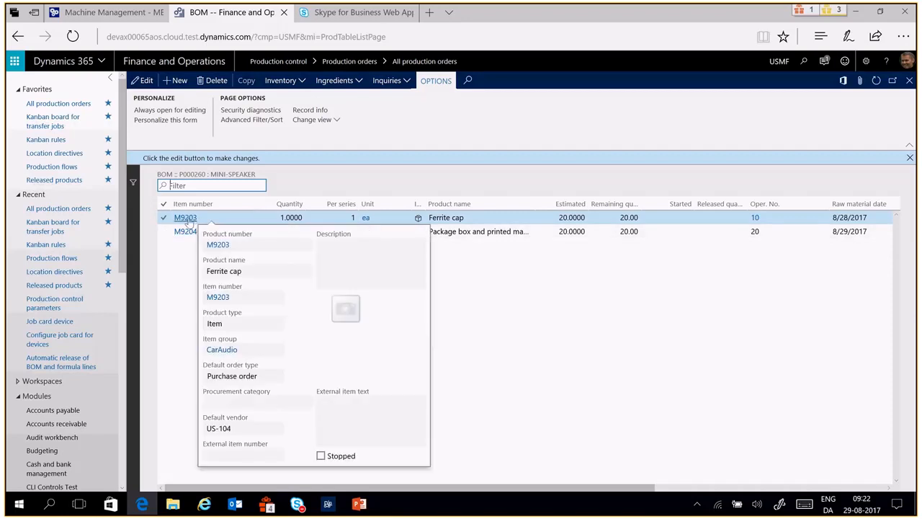
click(186, 218)
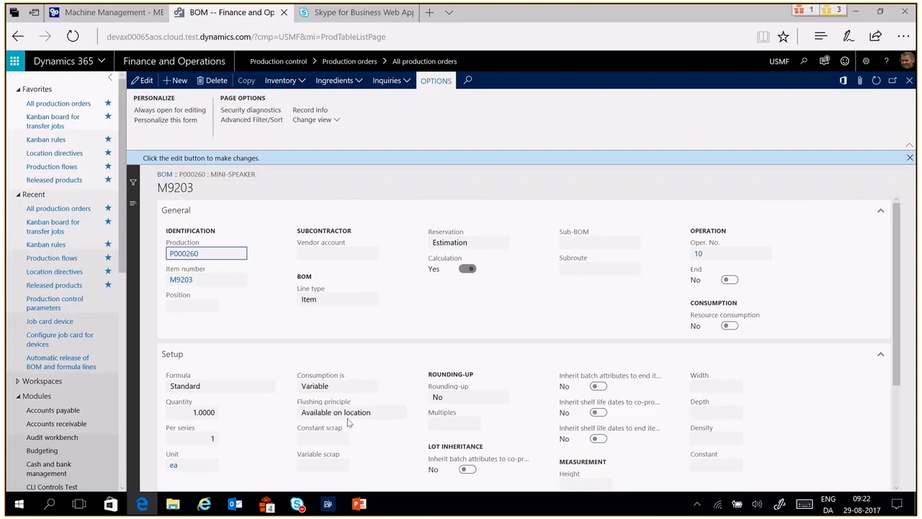
mouse_move(347, 416)
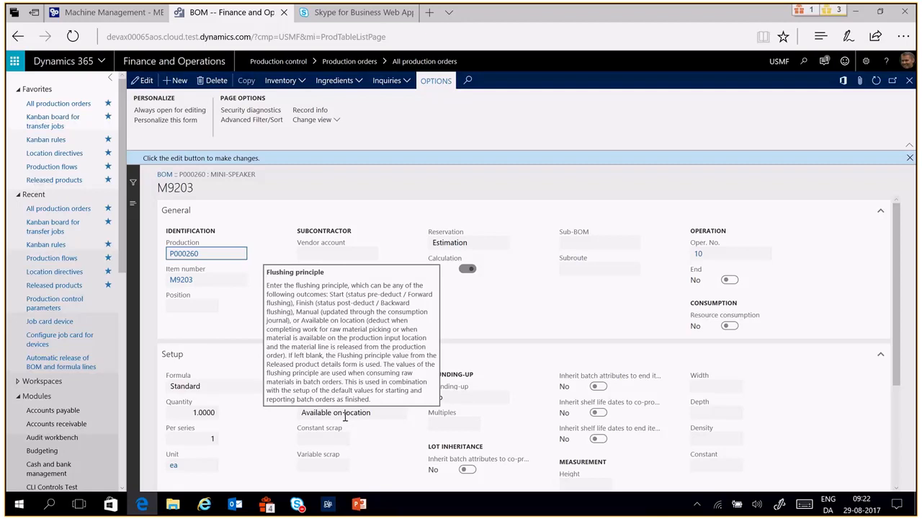
key(Escape)
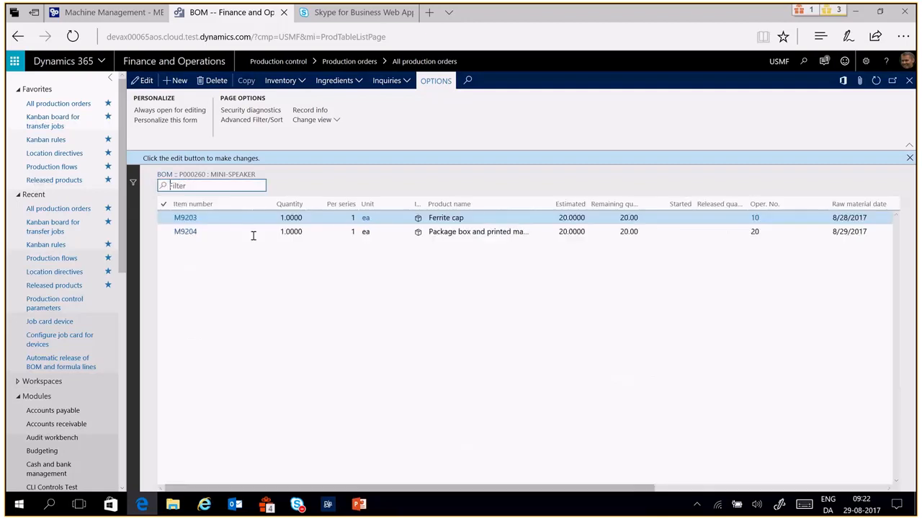
click(323, 232)
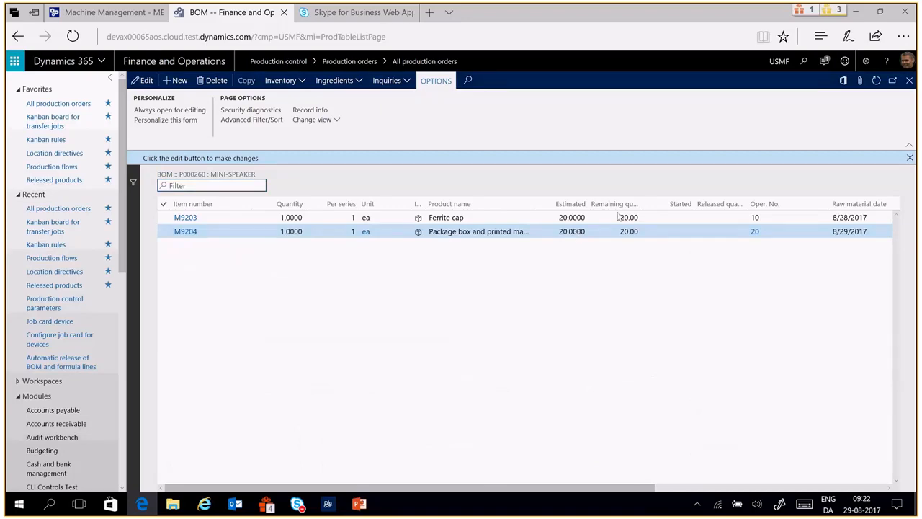
key(Escape)
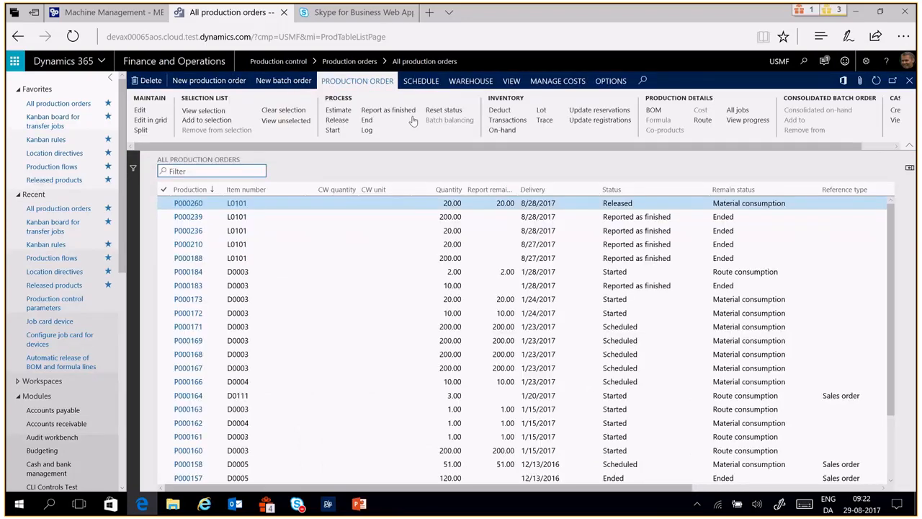
- Start the released L0101 production order with automatic BOM consumption set to Flushing principle
click(333, 130)
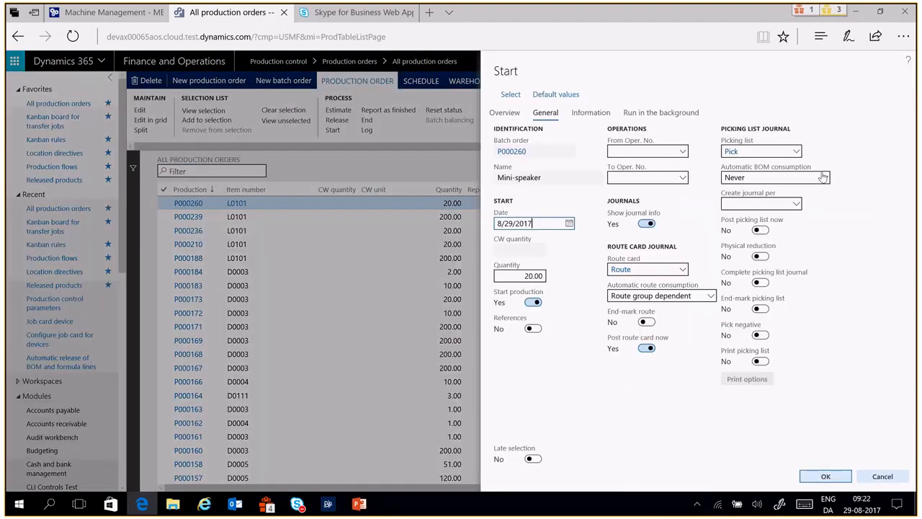
click(823, 177)
click(764, 191)
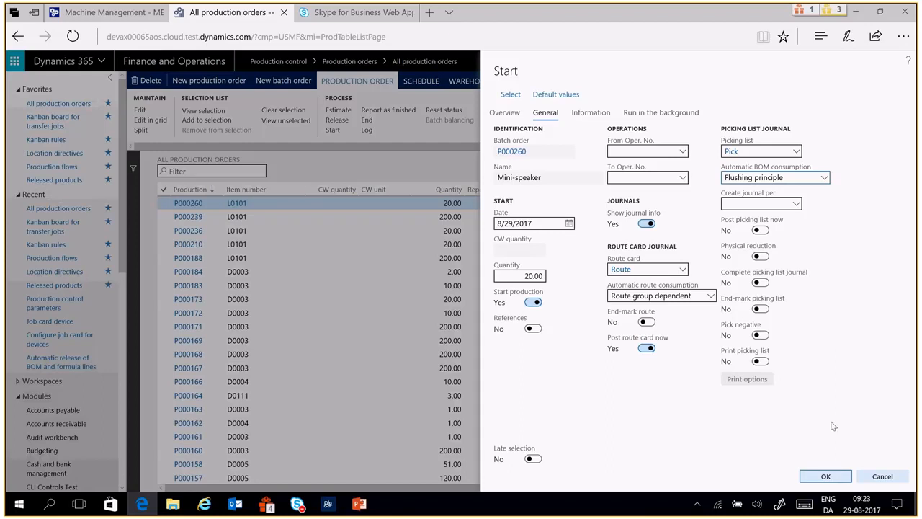
click(827, 477)
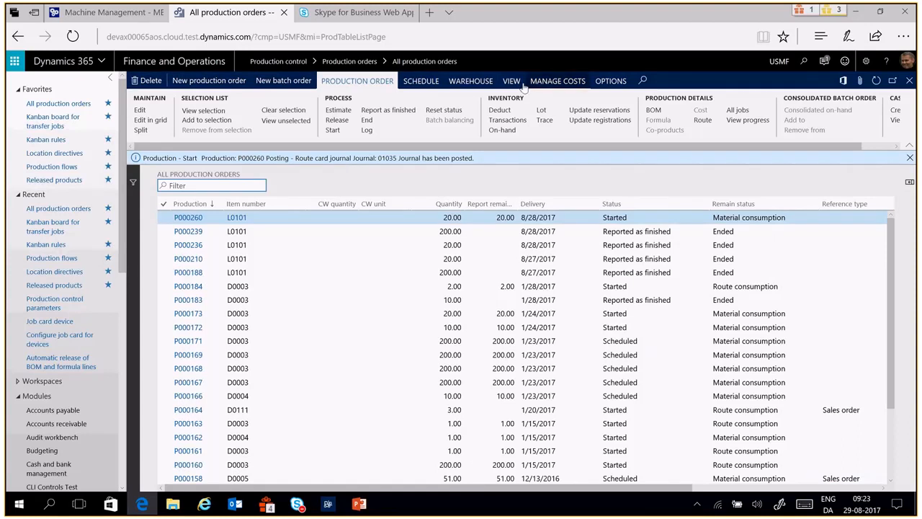
- Check the picking list journals of the started L0101 production order and return to the order list
click(499, 81)
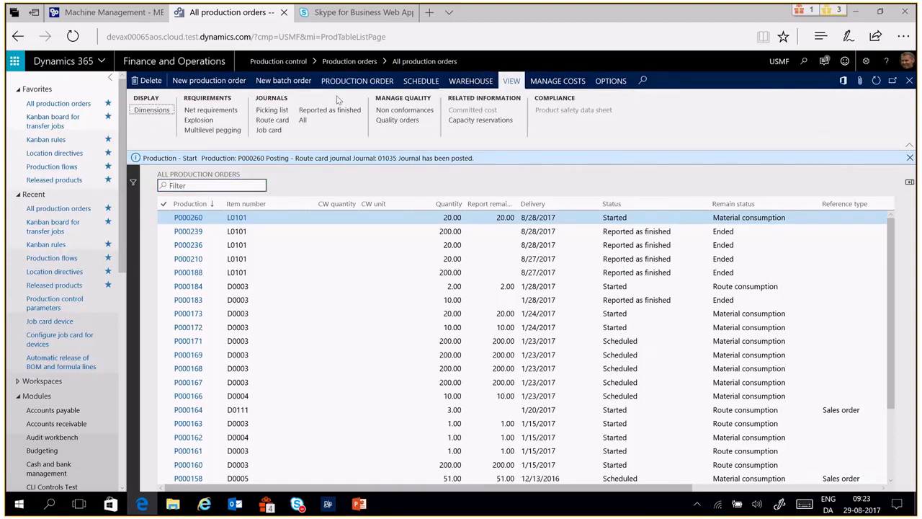
click(280, 111)
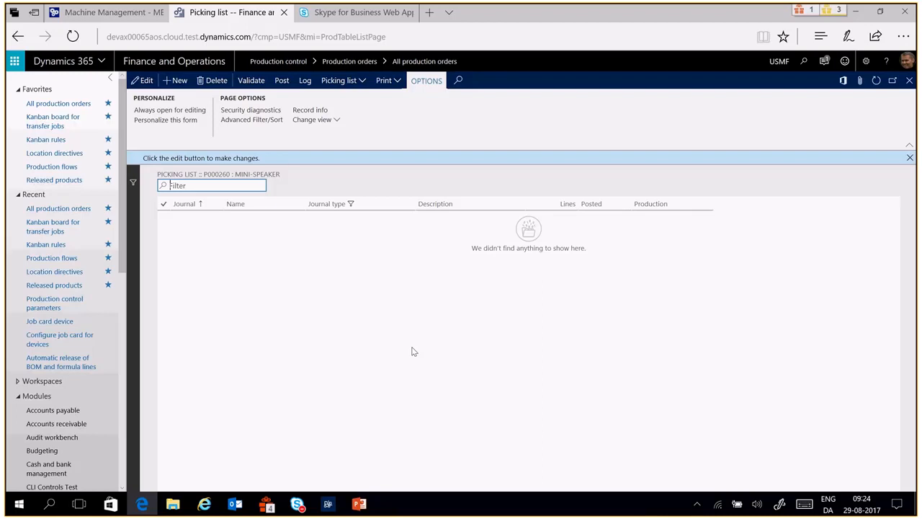
click(625, 374)
key(Escape)
- Open the warehouse work details of the L0101 production order and copy work ID USMF-000118
click(470, 80)
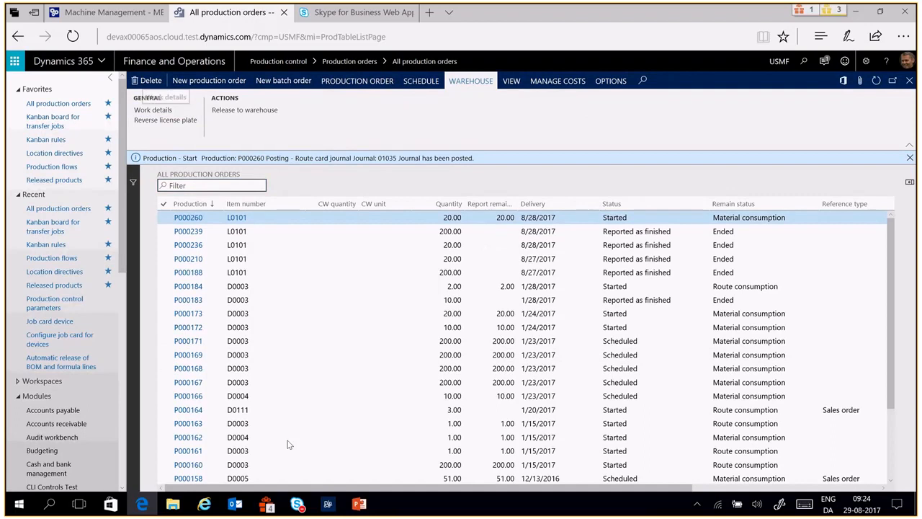
click(272, 193)
key(ctrl+c)
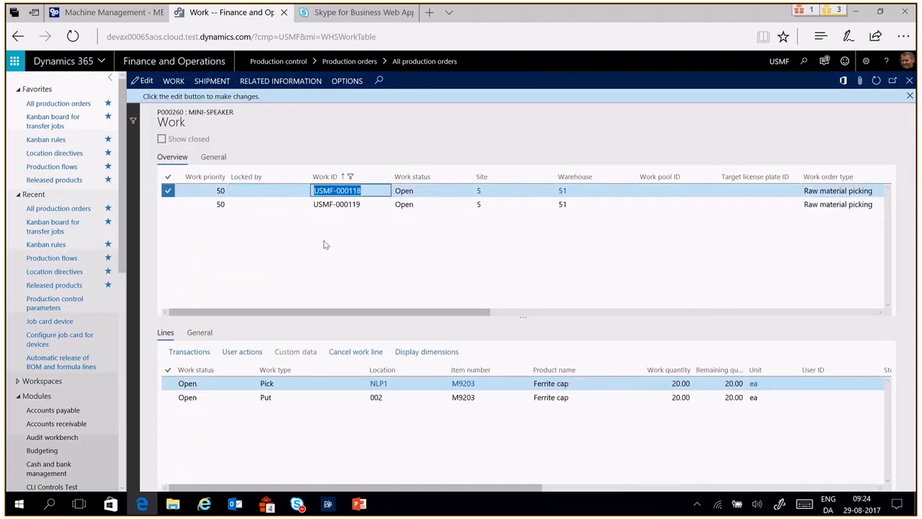
- Switch to the Dynamics 365 for Operations - Warehousing app and cancel the empty scan task
click(328, 504)
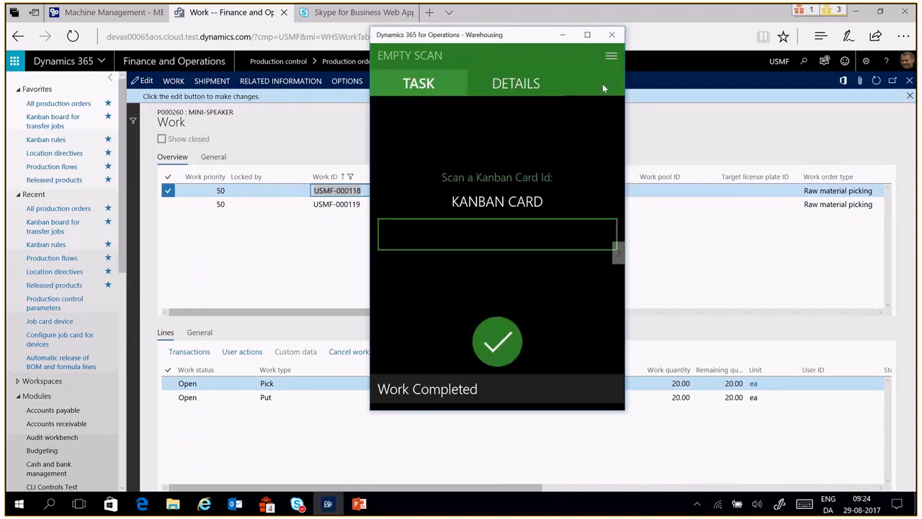
click(611, 58)
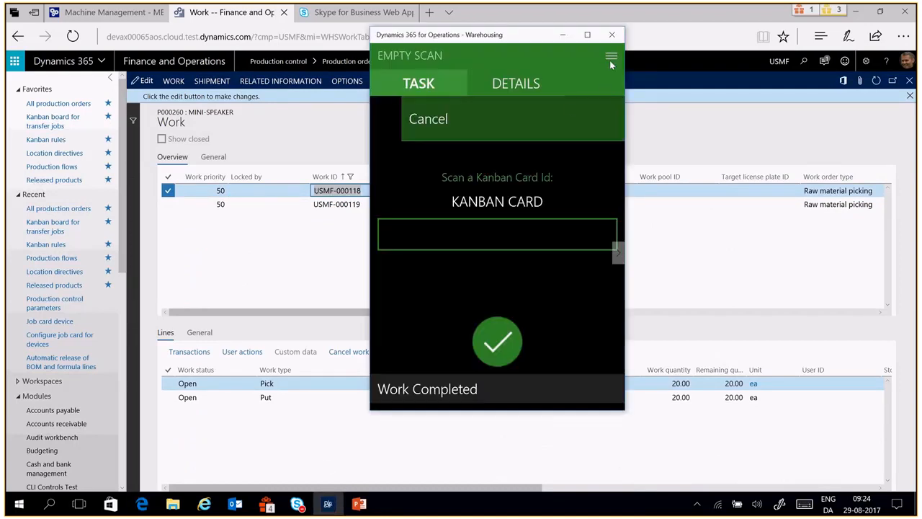
click(555, 121)
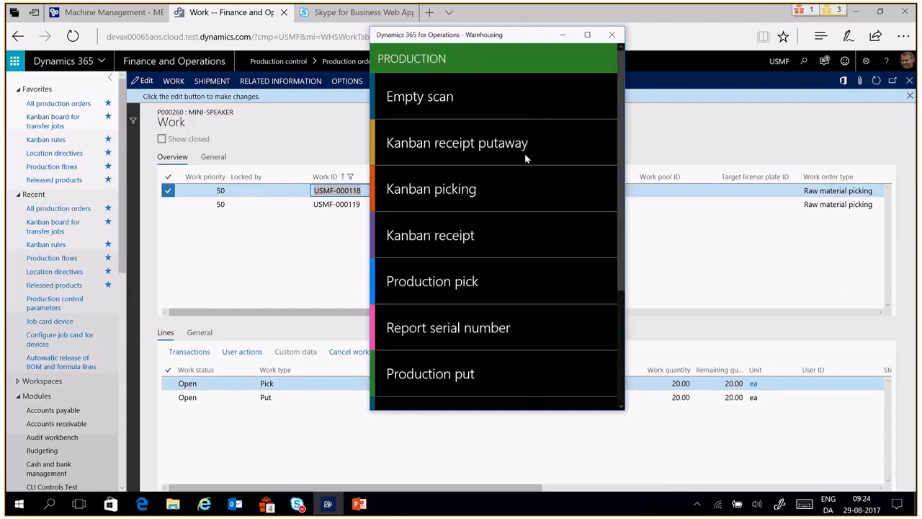
- Try to start a production pick for work ID USMF-000118
click(455, 287)
click(494, 237)
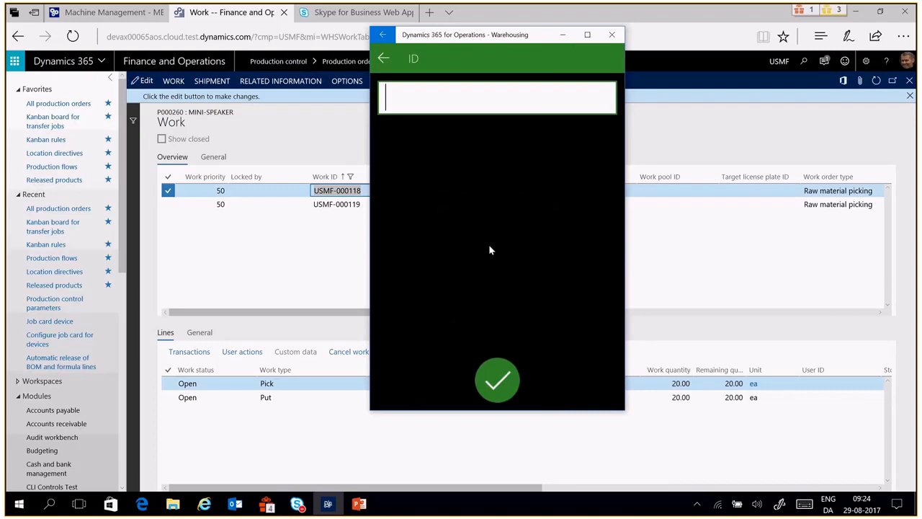
key(ctrl+v)
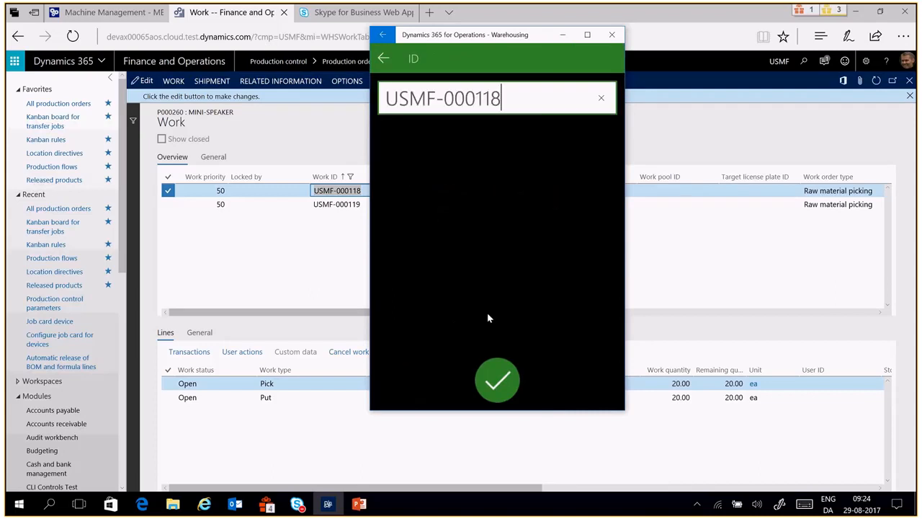
click(497, 388)
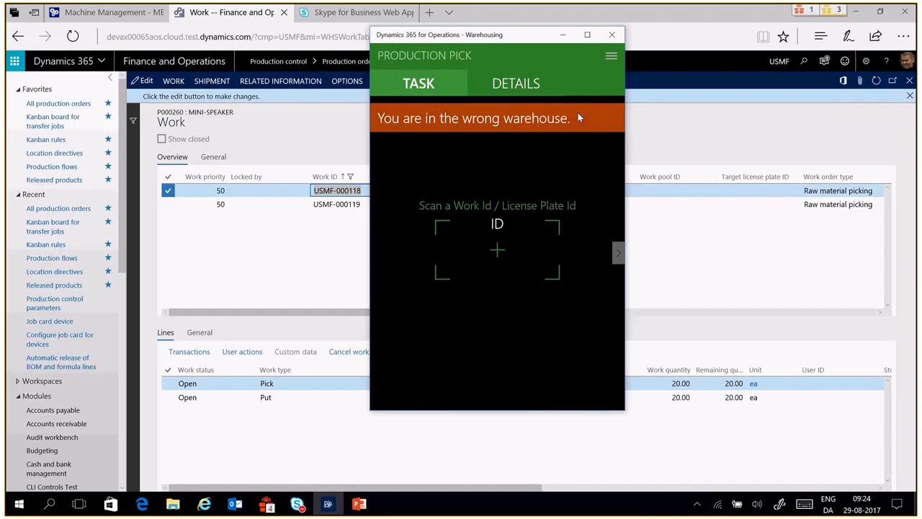
- Cancel the production pick task and go back to the main menu's log-off option
click(609, 60)
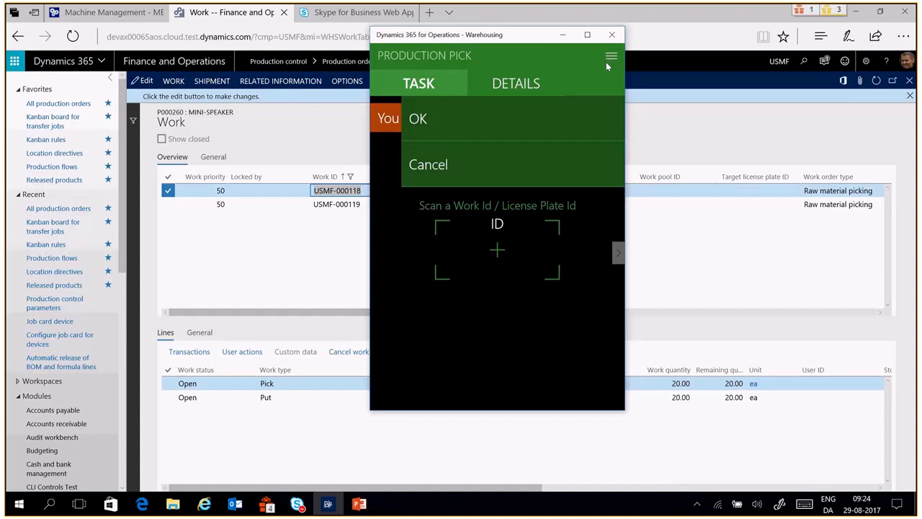
click(431, 166)
scroll(553, 325, down, 3)
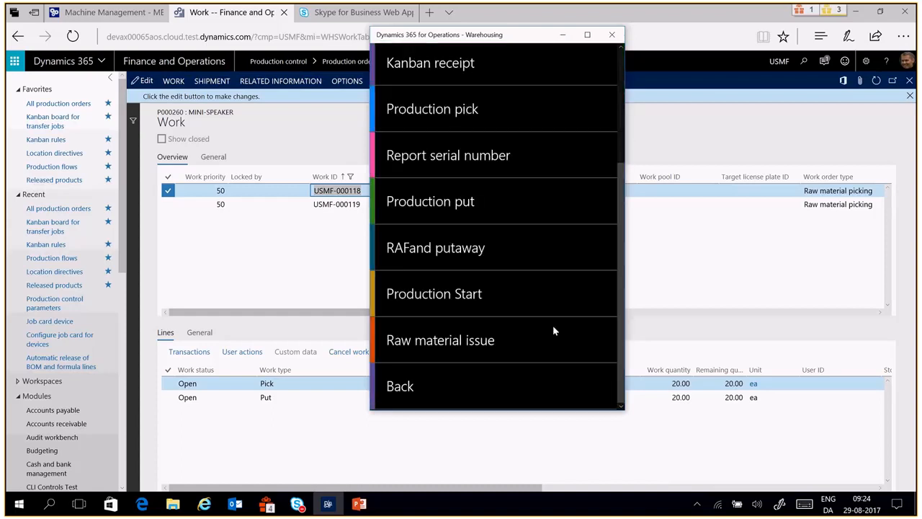
click(403, 387)
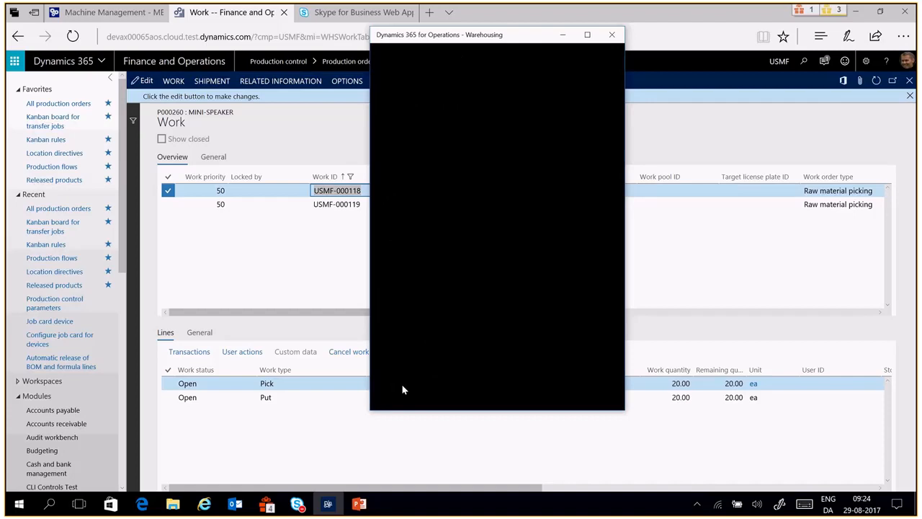
scroll(485, 351, down, 1)
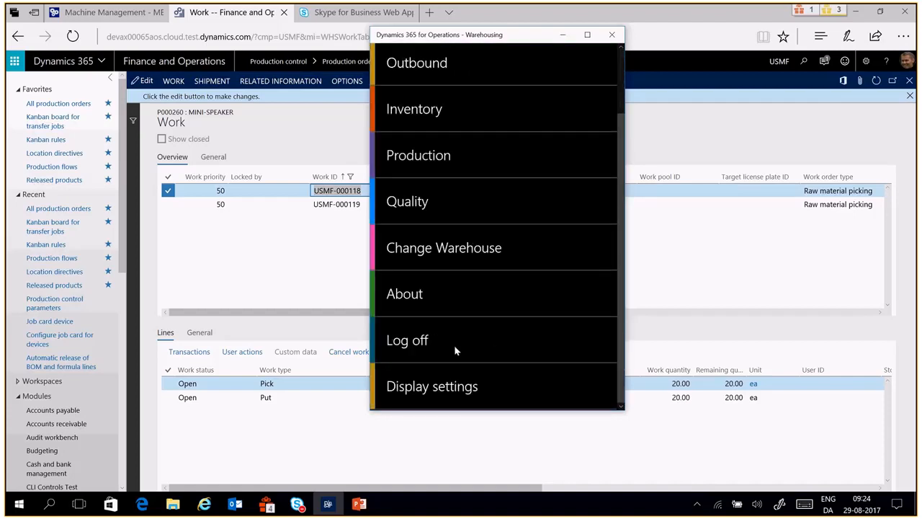
- Log off the warehousing app and log back in with user ID 51 and the account password
click(418, 346)
text(51)
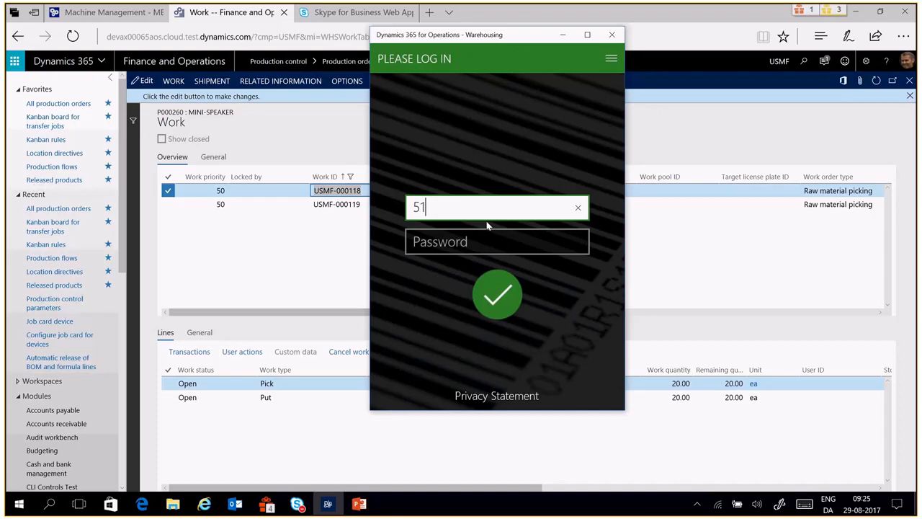
key(Return)
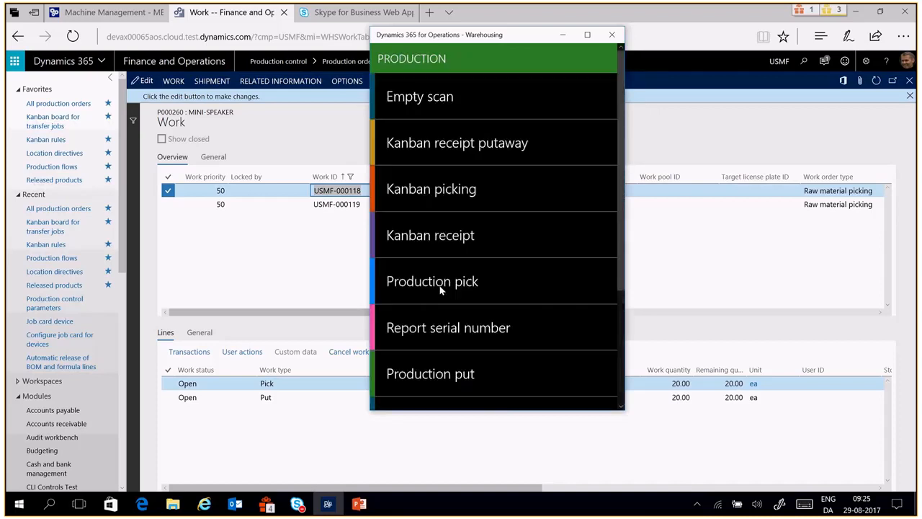
- Start a production pick for work ID USMF-000118
click(442, 288)
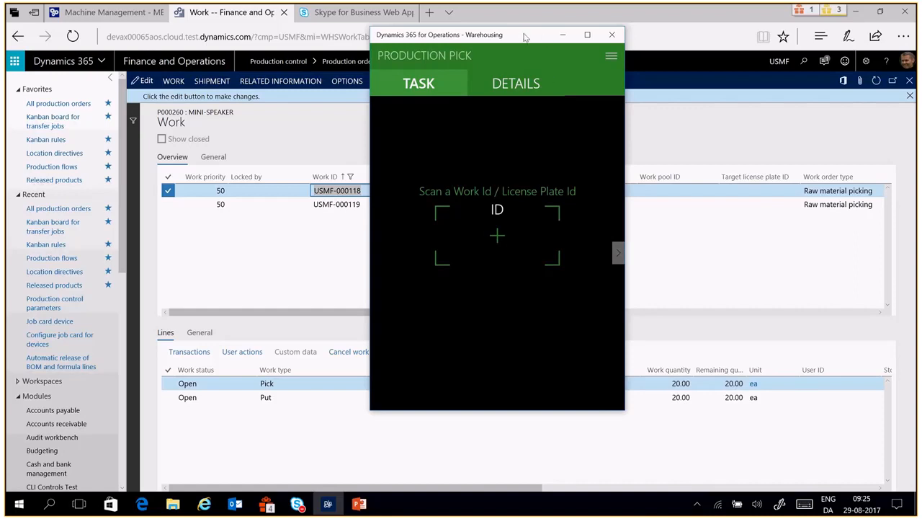
drag(524, 38, 578, 64)
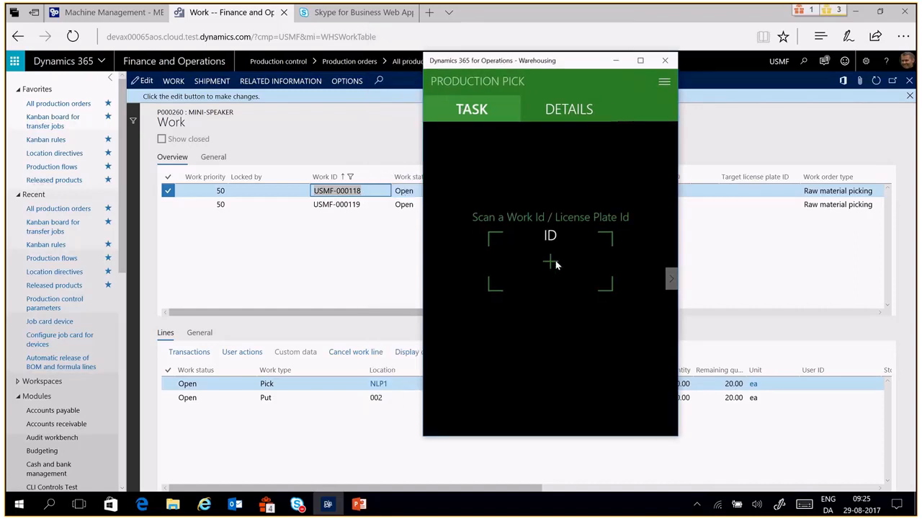
click(550, 263)
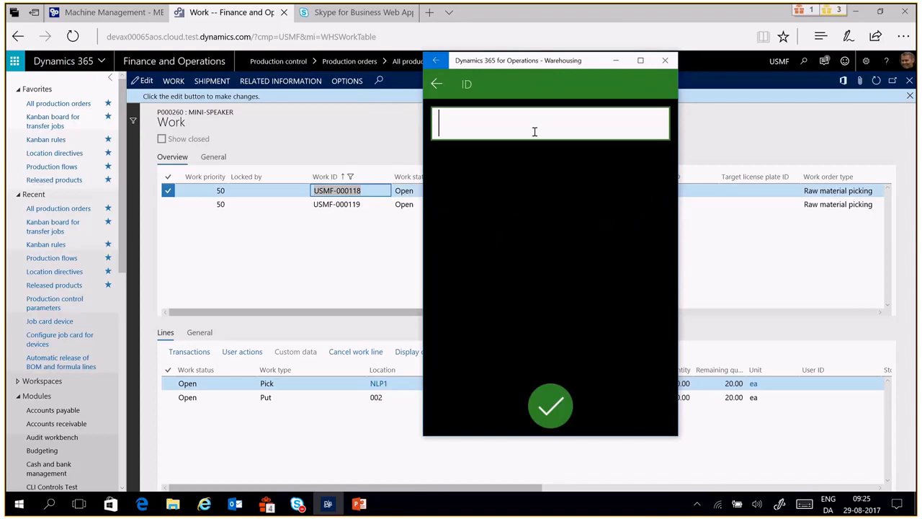
key(ctrl+v)
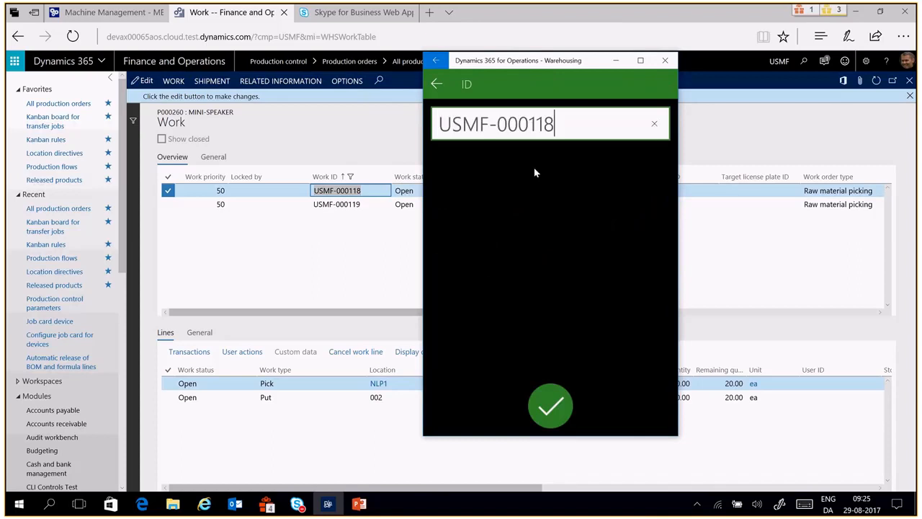
click(559, 410)
- Pick item M9203 to target license plate qq and confirm its put to location 002
click(552, 243)
text(qq)
click(550, 407)
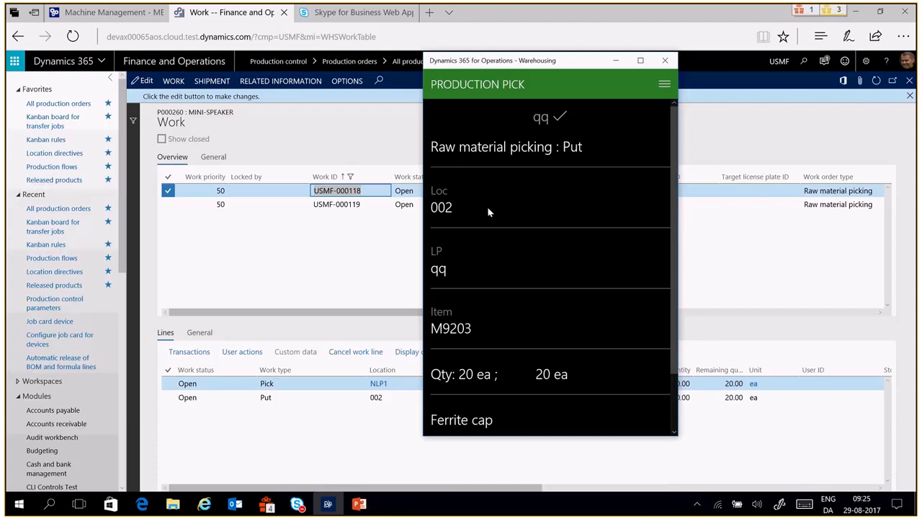
scroll(523, 245, down, 1)
scroll(536, 275, down, 3)
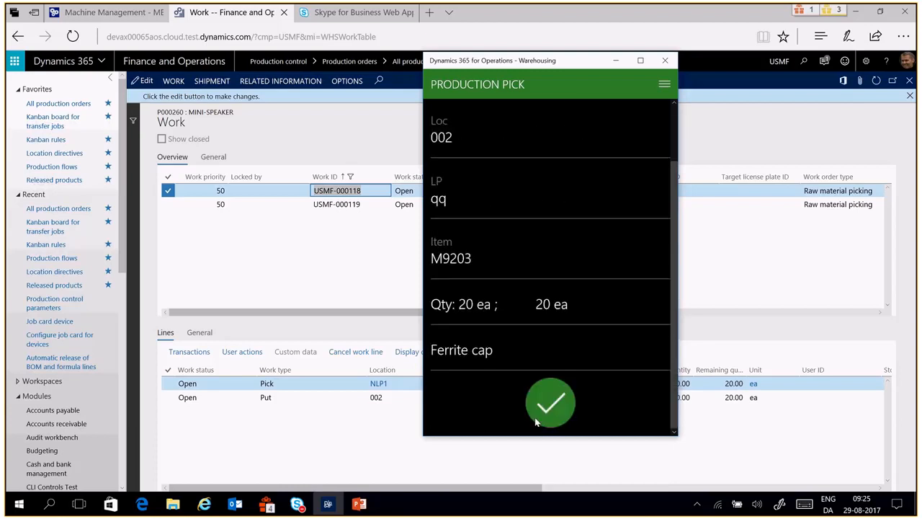
click(549, 410)
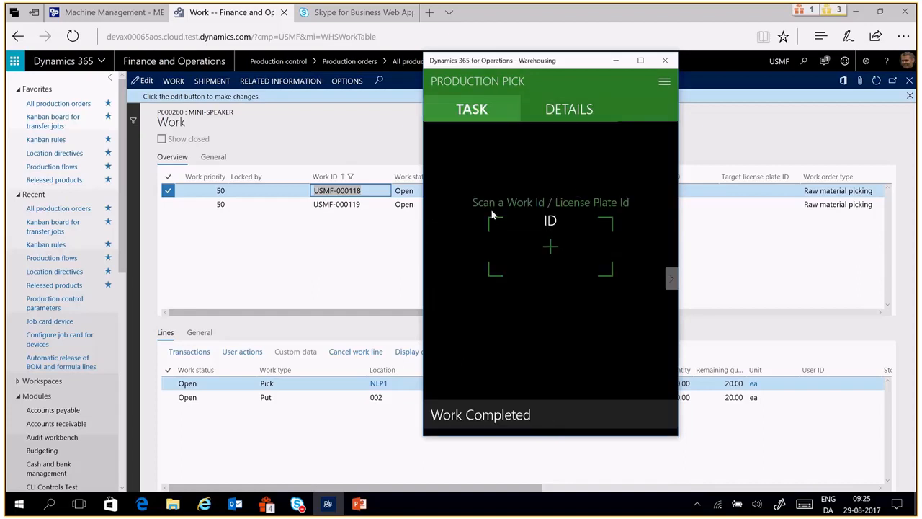
- Return to the list of all production orders and check the Skype for Business meeting window
click(781, 102)
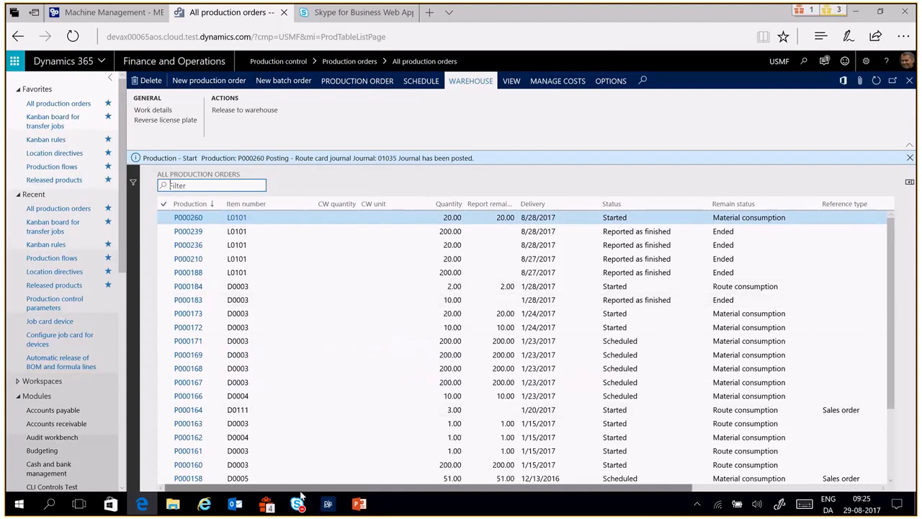
mouse_move(298, 505)
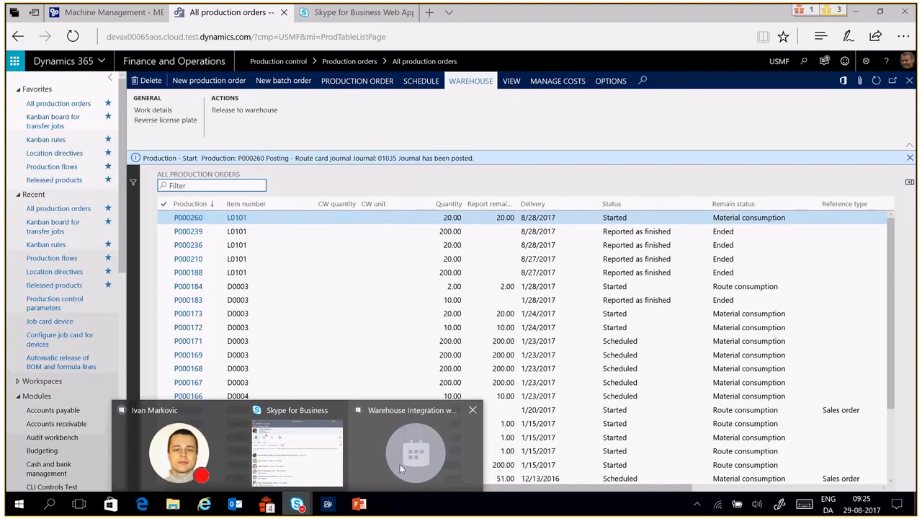
click(400, 465)
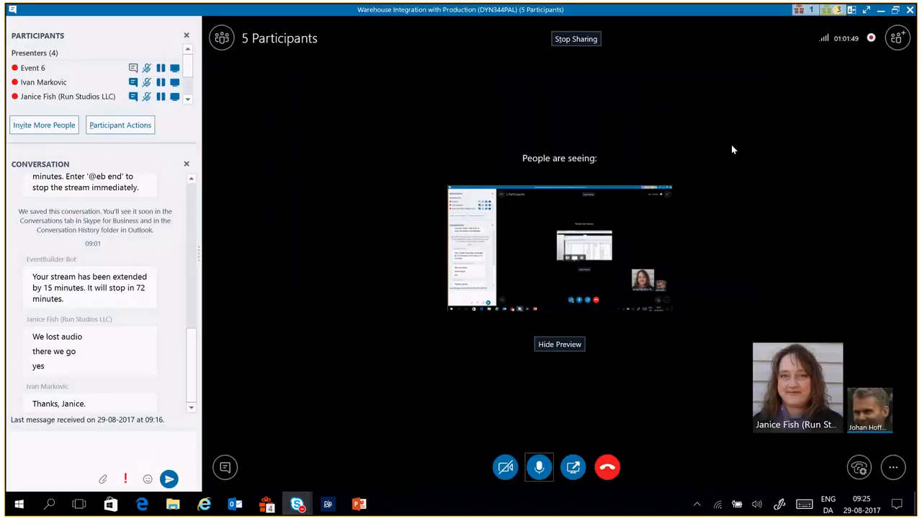
click(881, 11)
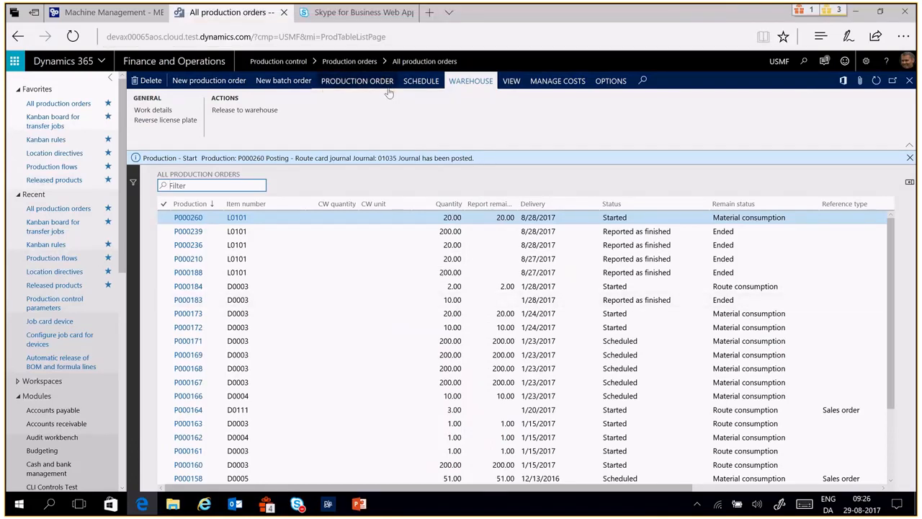
- Check the posting of the L0101 production order's picking list journal and return to the order list
click(513, 82)
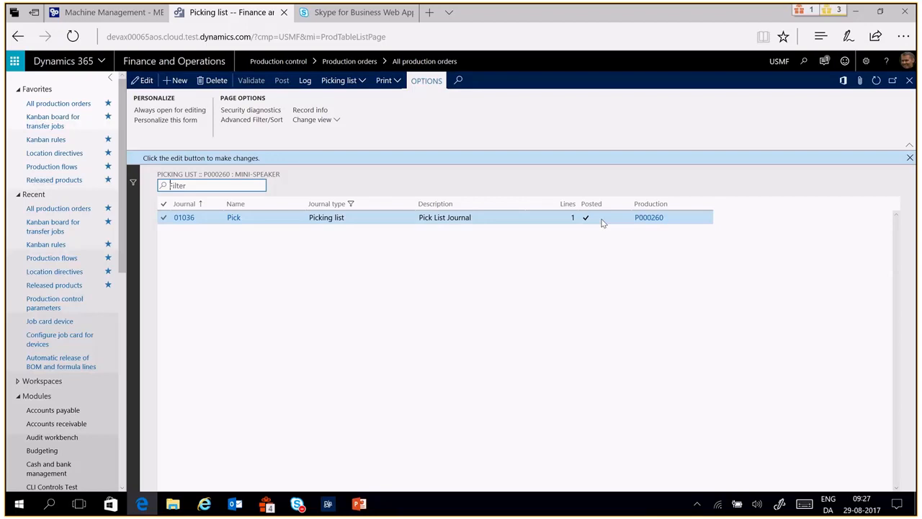
click(602, 220)
key(Escape)
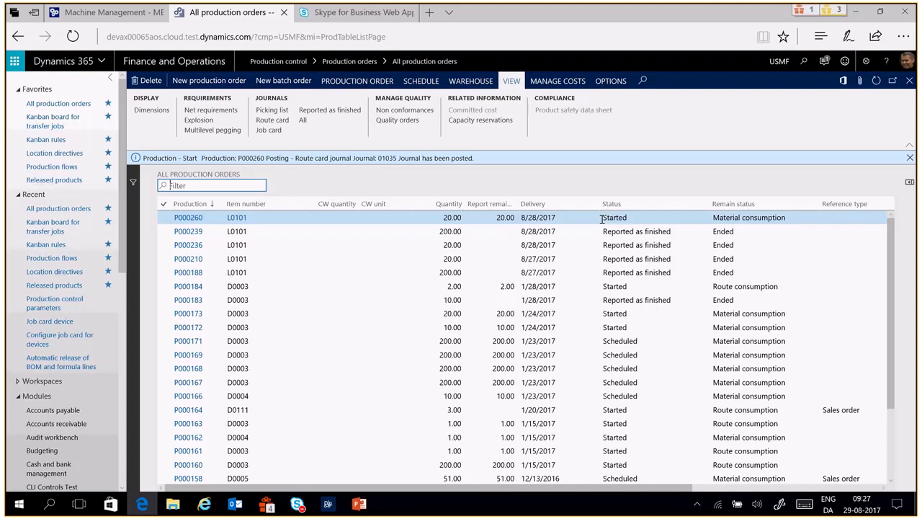
- Switch to the PowerPoint presentation, start the slide show and advance to the slide on the new flushing principle
click(358, 504)
click(776, 482)
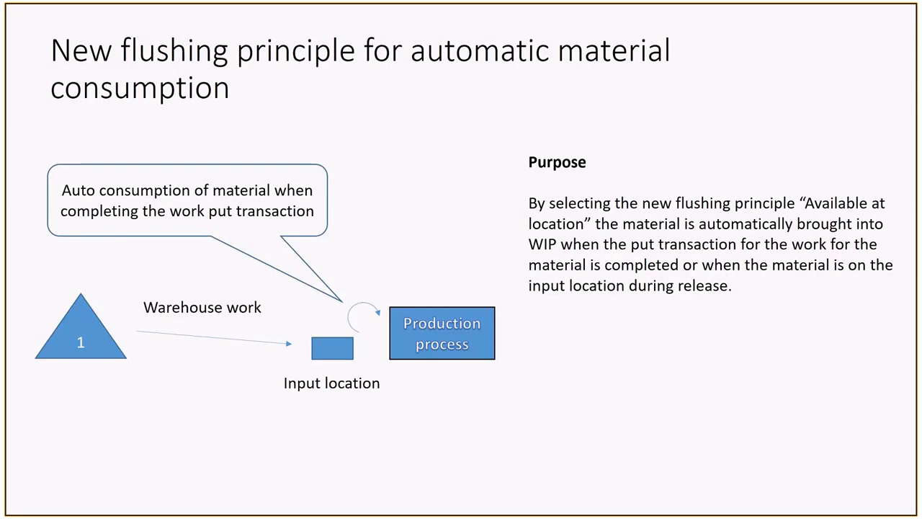
key(Right)
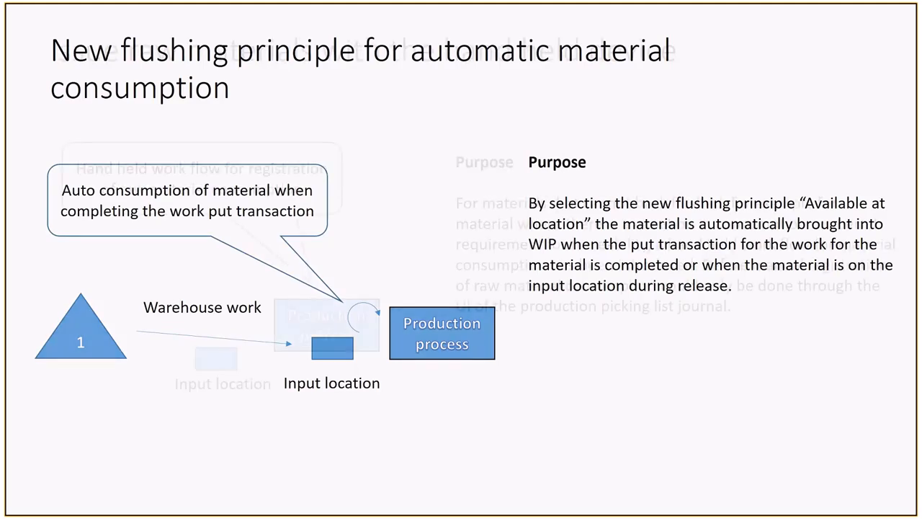
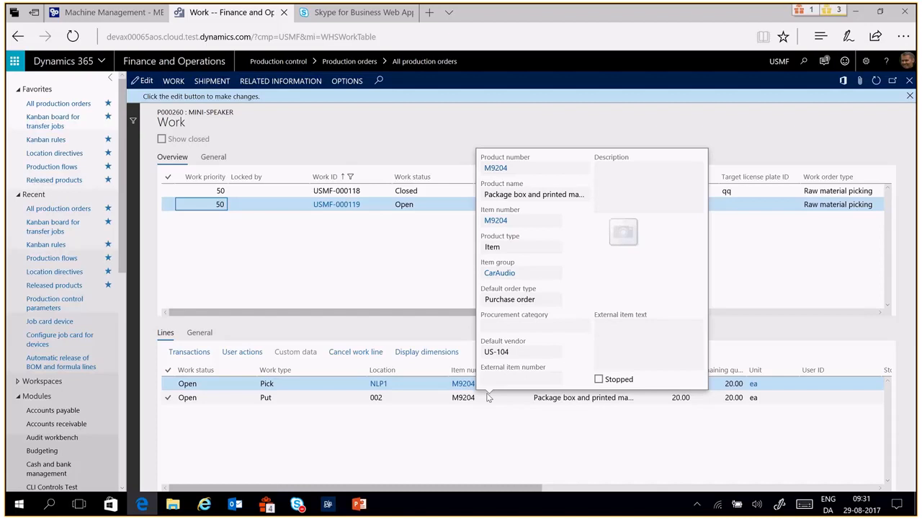
- Copy work ID USMF-000119 from the work details and start its production pick in the Warehousing app
key(Tab)
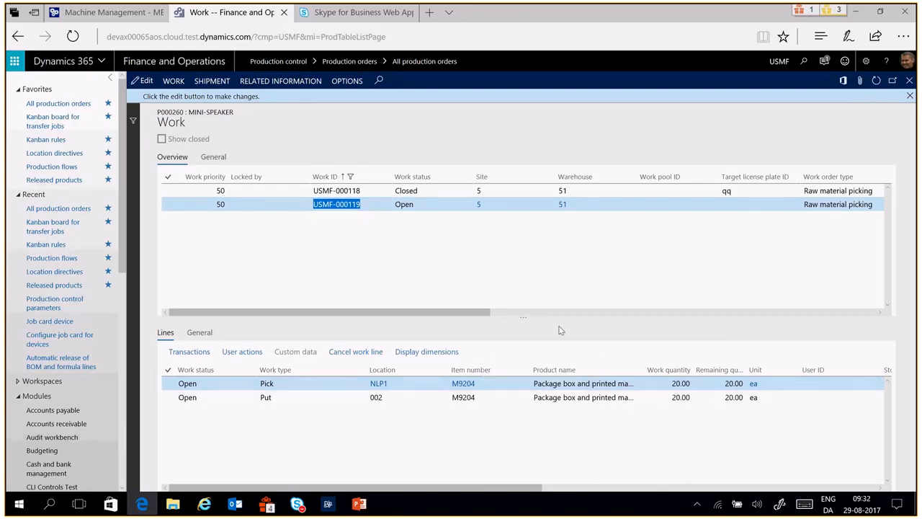
click(328, 505)
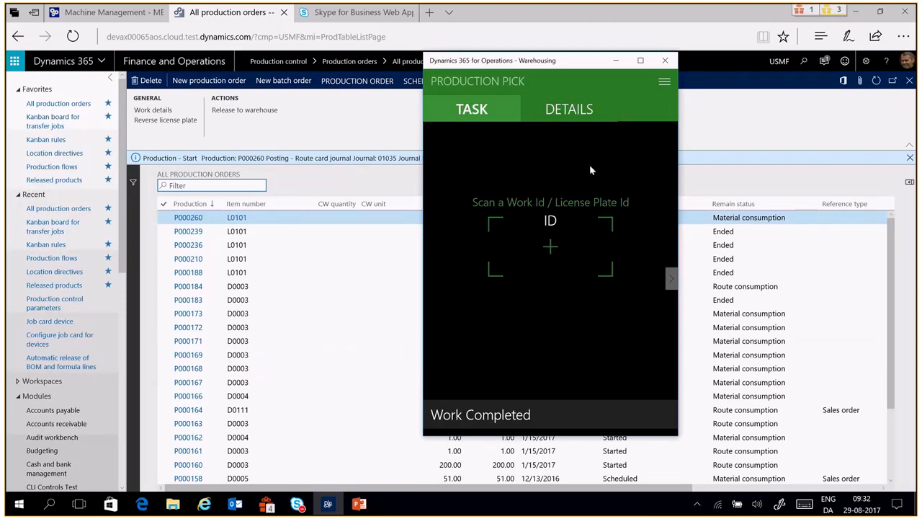
click(551, 247)
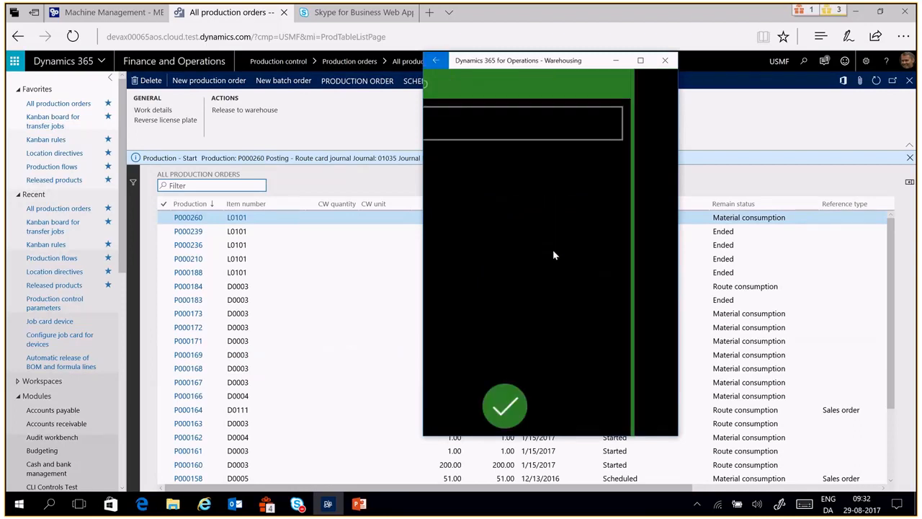
click(567, 417)
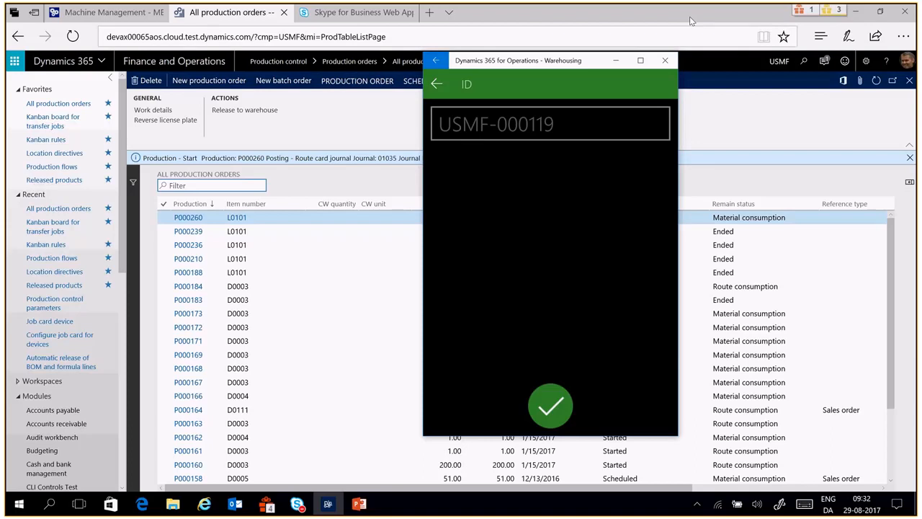
drag(575, 61, 520, 76)
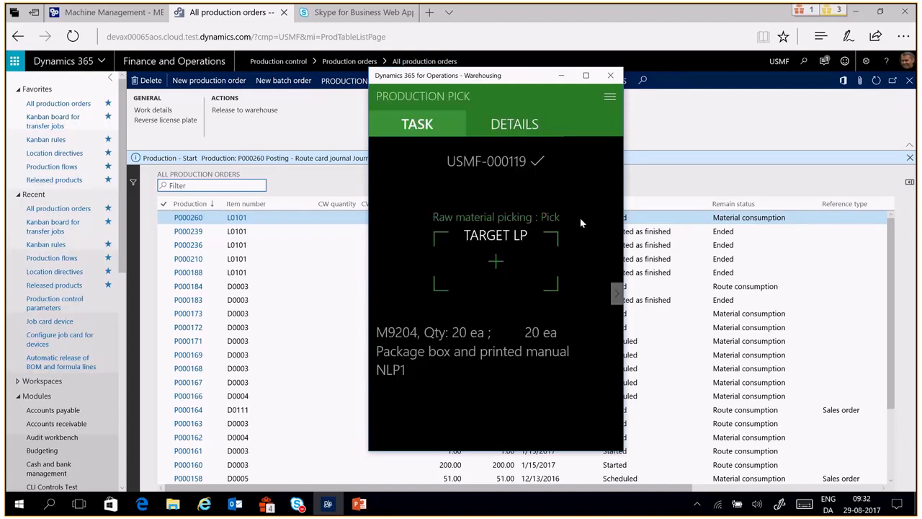
- Set the target license plate to kk for the pick of item M9204
click(502, 268)
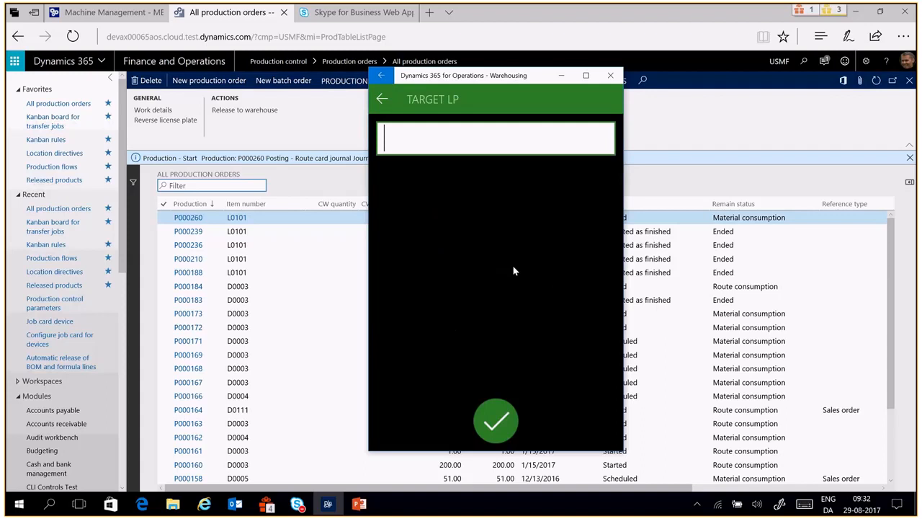
text(kk)
click(507, 435)
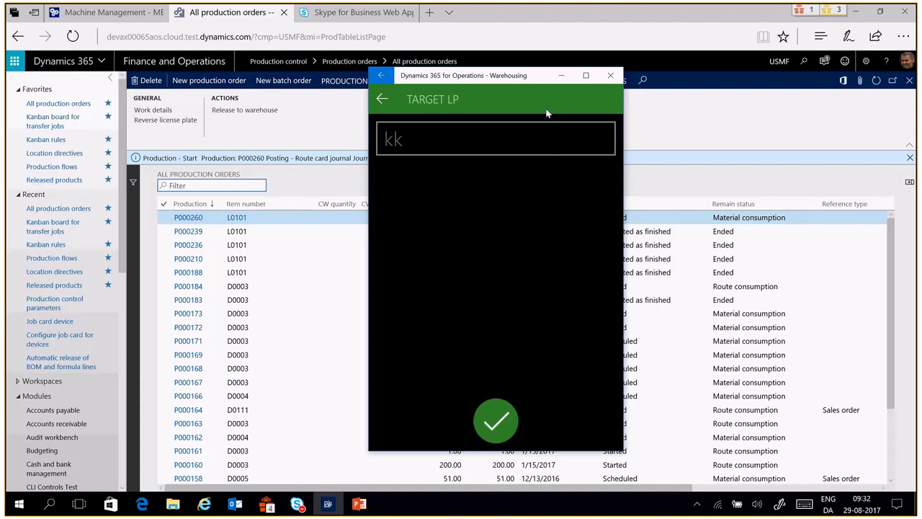
drag(538, 78, 519, 75)
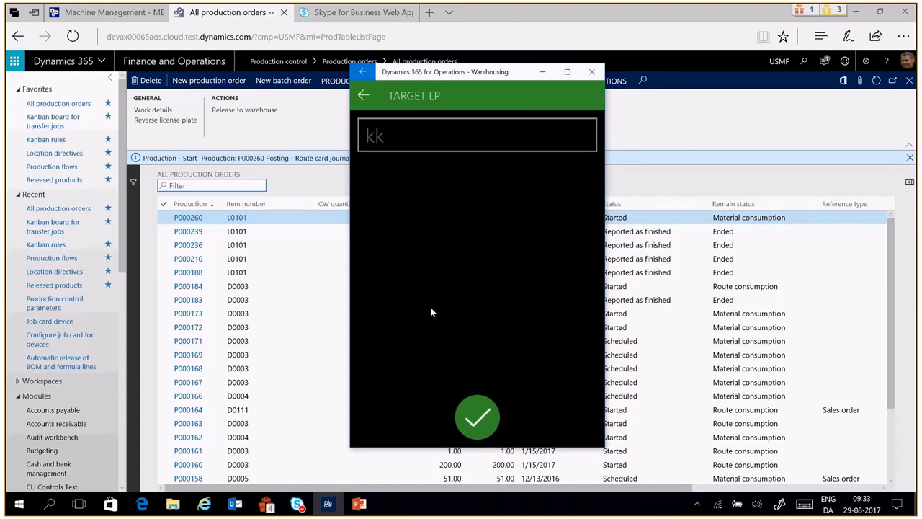
key(Return)
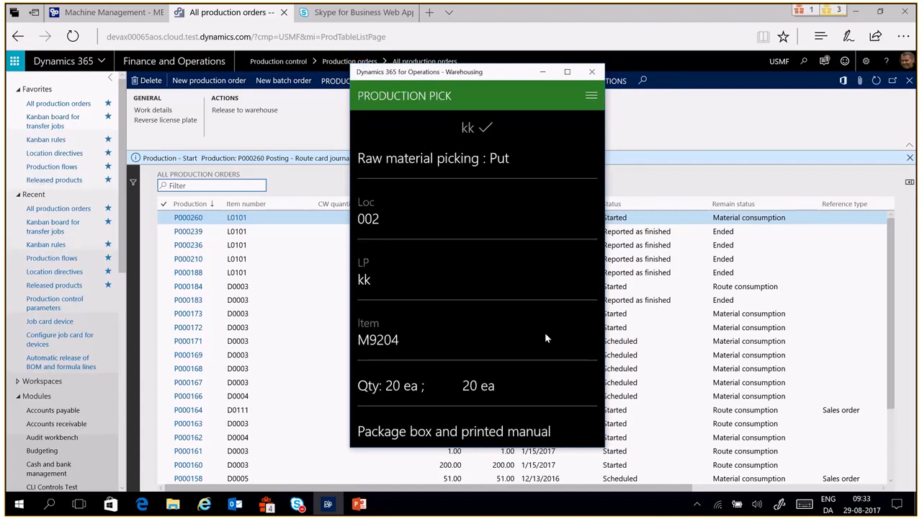
- Review the put instruction for item M9204 and confirm the put to location 002
scroll(535, 304, down, 2)
scroll(535, 305, up, 2)
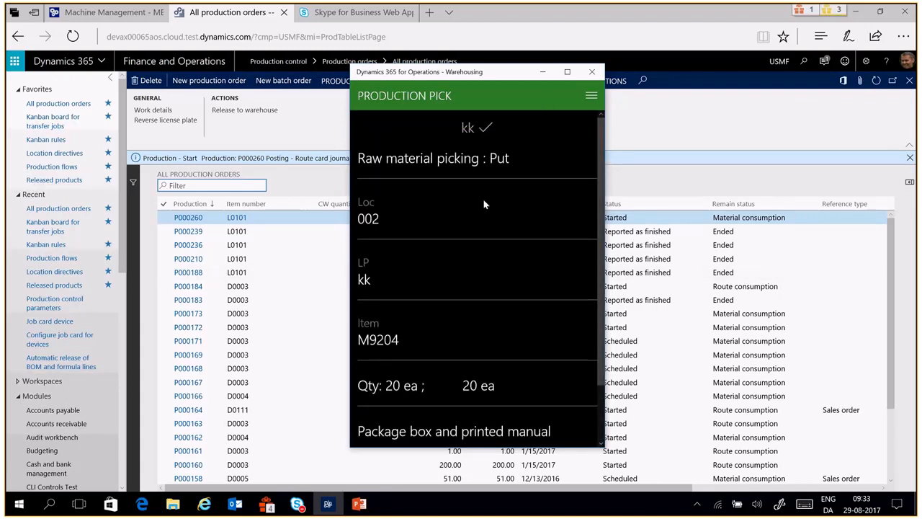
scroll(418, 292, down, 2)
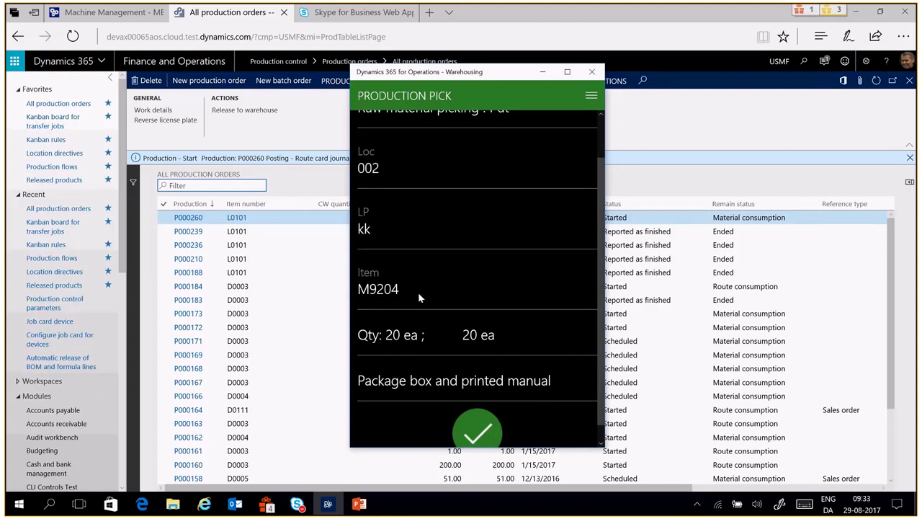
click(454, 430)
scroll(511, 269, down, 2)
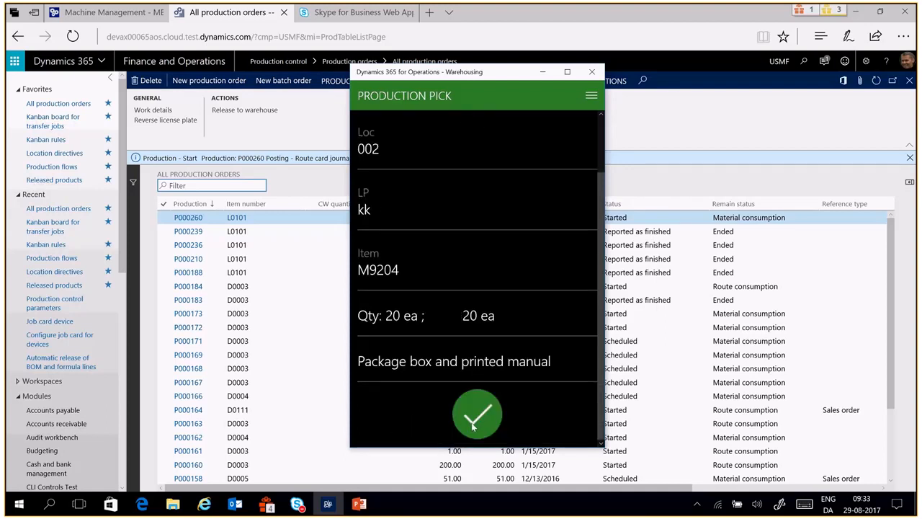
click(458, 425)
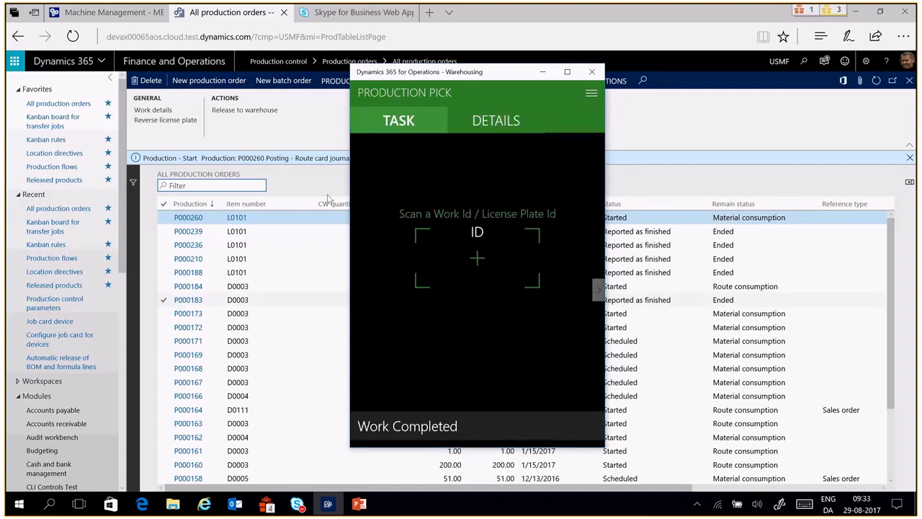
- Copy the L0101 order's production number from the production orders list and switch back to the Warehousing app
click(543, 72)
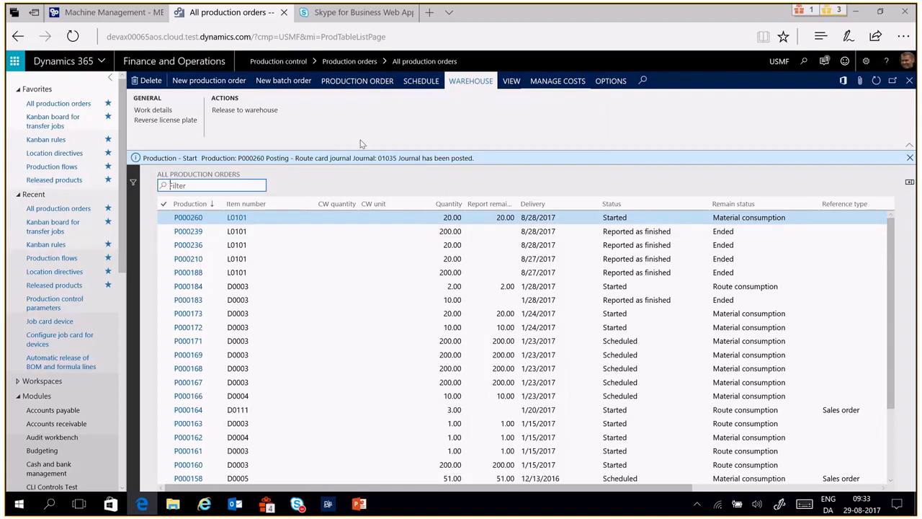
click(395, 218)
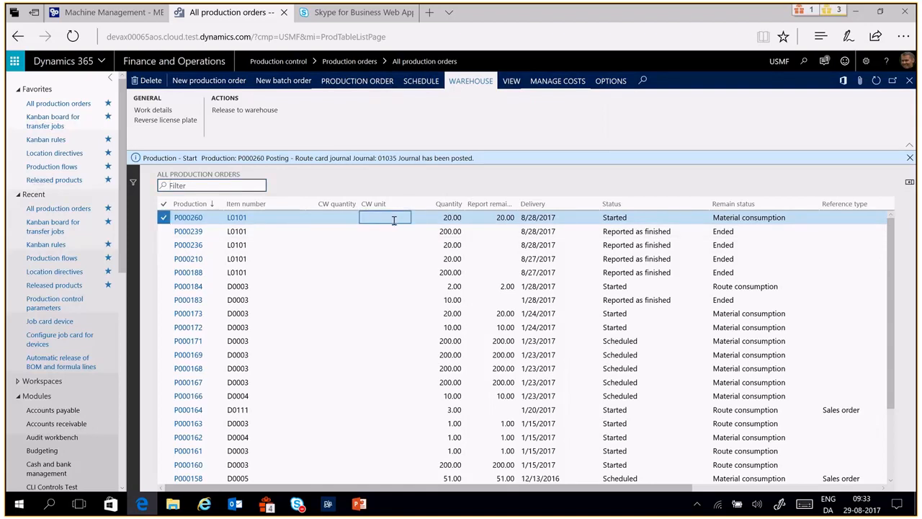
key(shift+Tab)
key(shift+Tab)
key(shift+Tab)
key(ctrl+c)
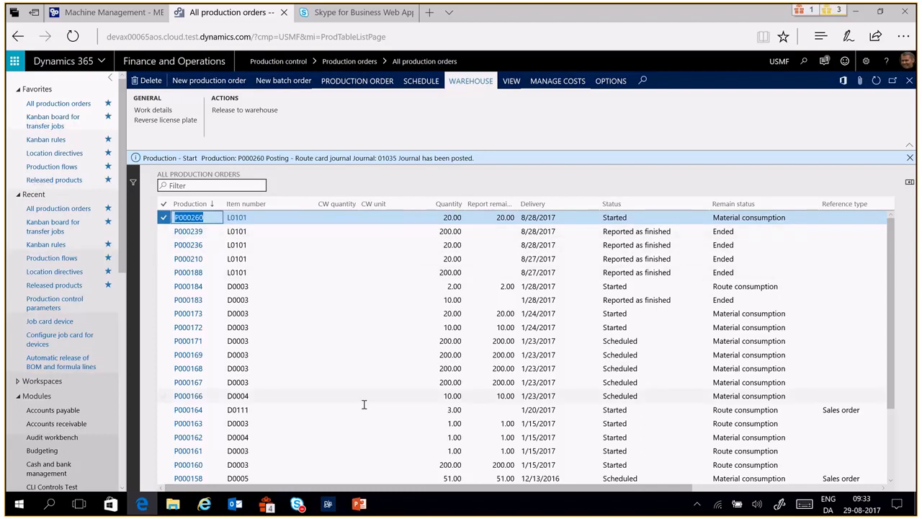
click(331, 508)
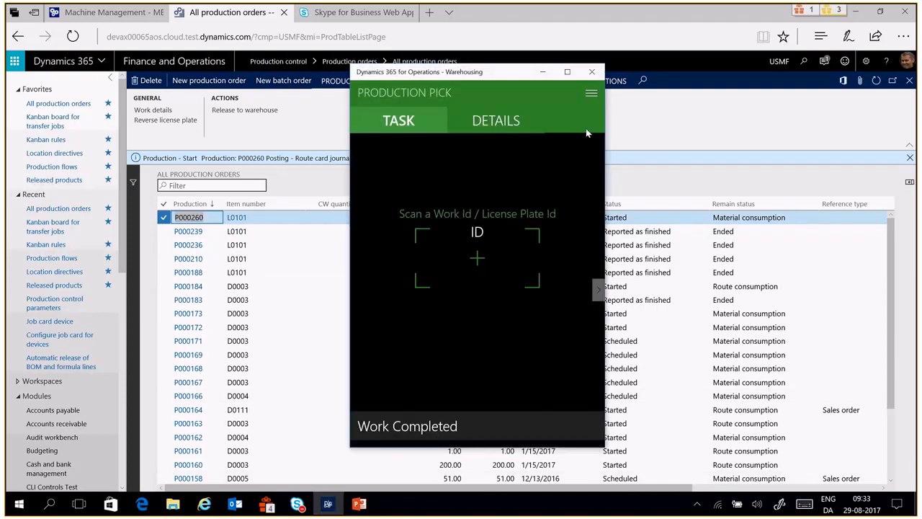
- Leave the production pick and start a raw material issue for the production order using its copied production number
click(591, 93)
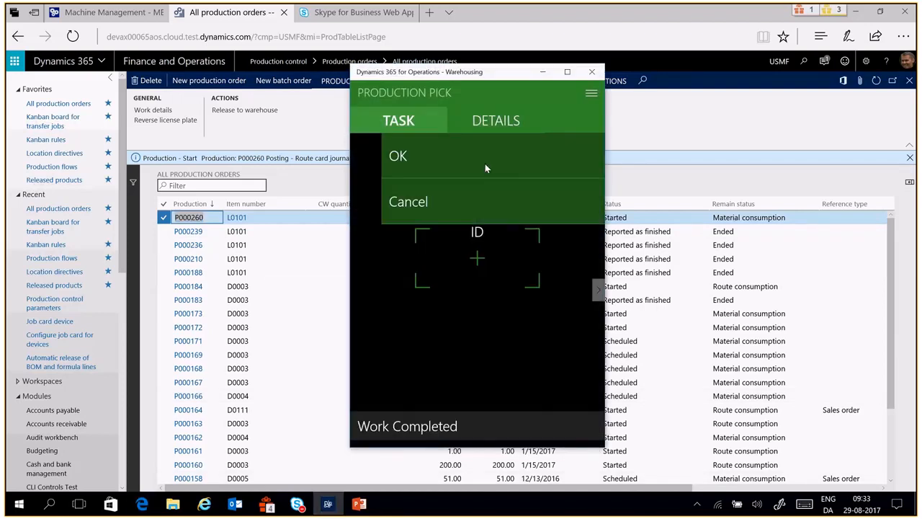
click(423, 204)
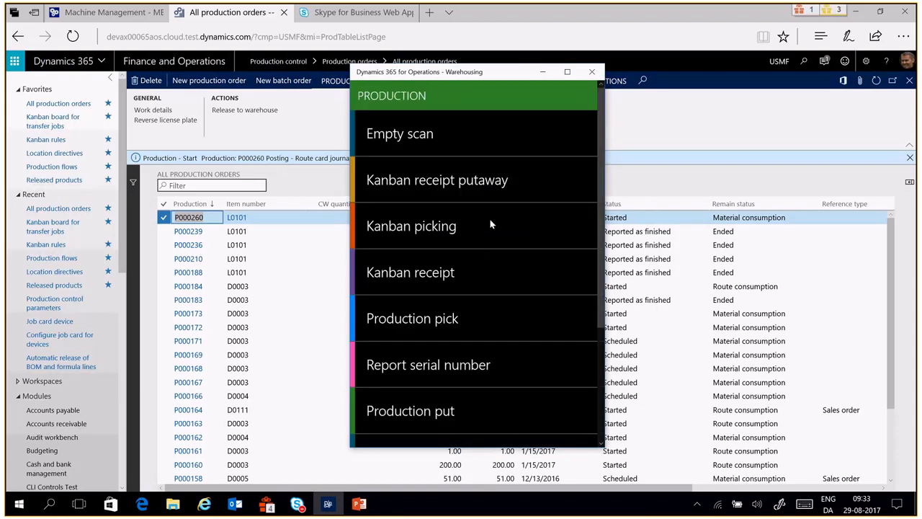
scroll(530, 279, down, 4)
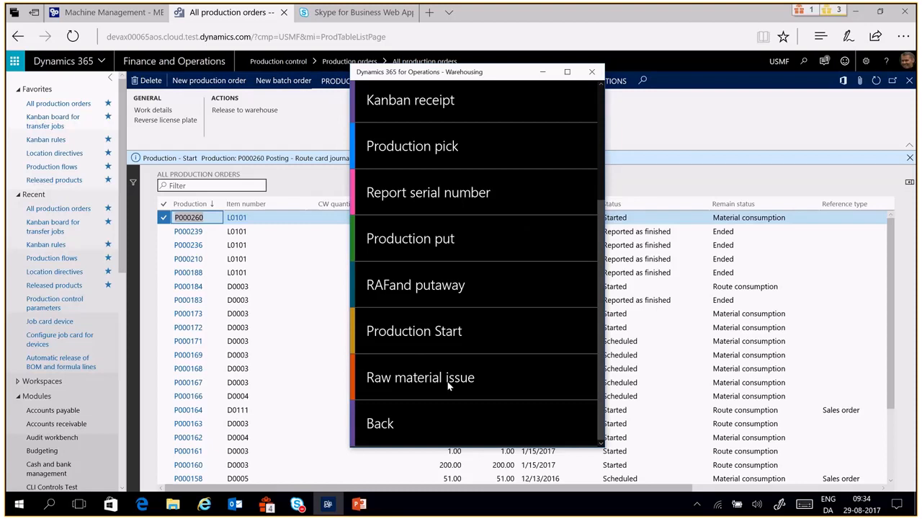
click(453, 387)
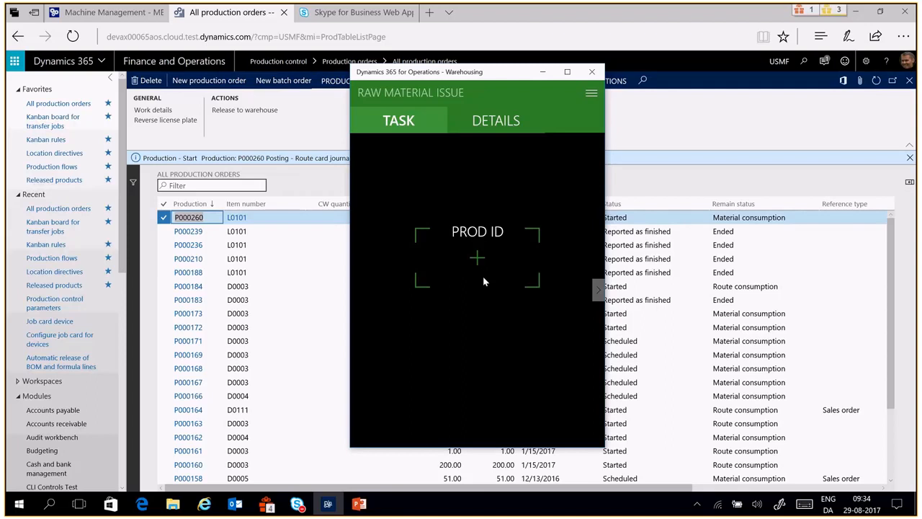
click(479, 258)
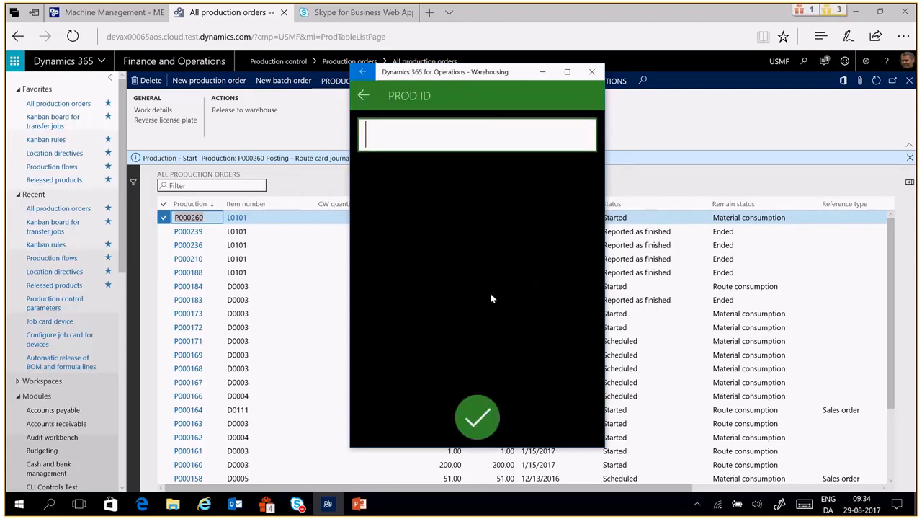
key(ctrl+v)
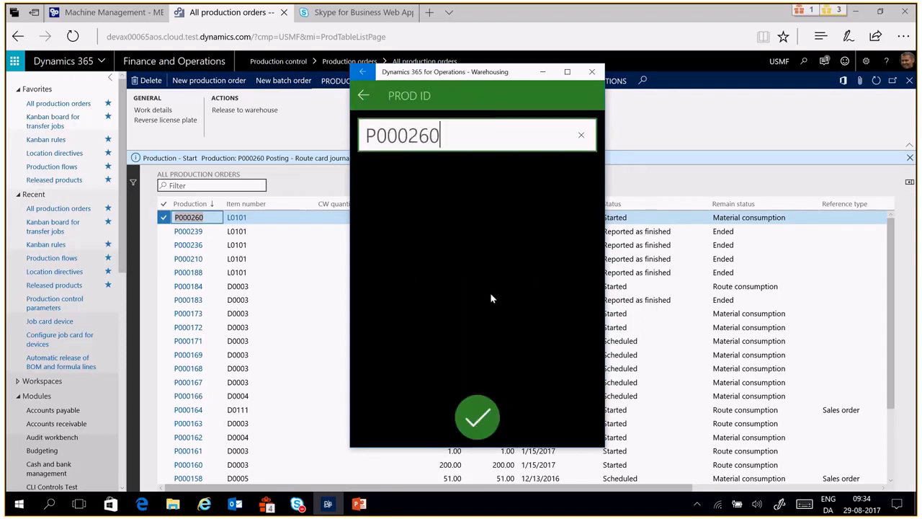
click(477, 418)
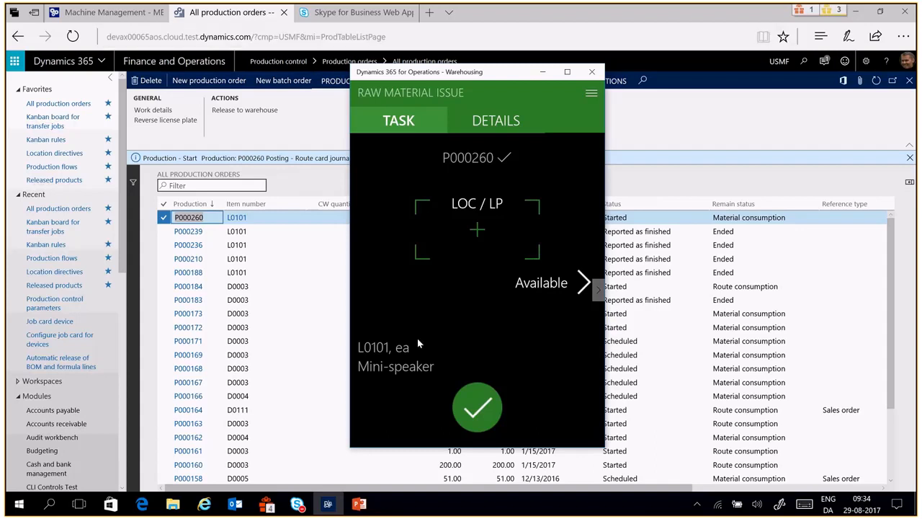
- Enter location 002 and item M9204 for the raw material issue
click(477, 238)
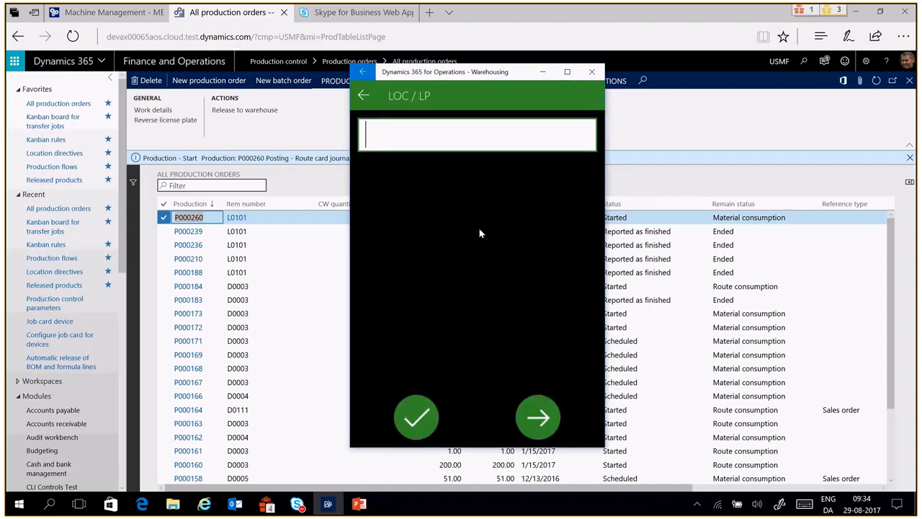
text(002)
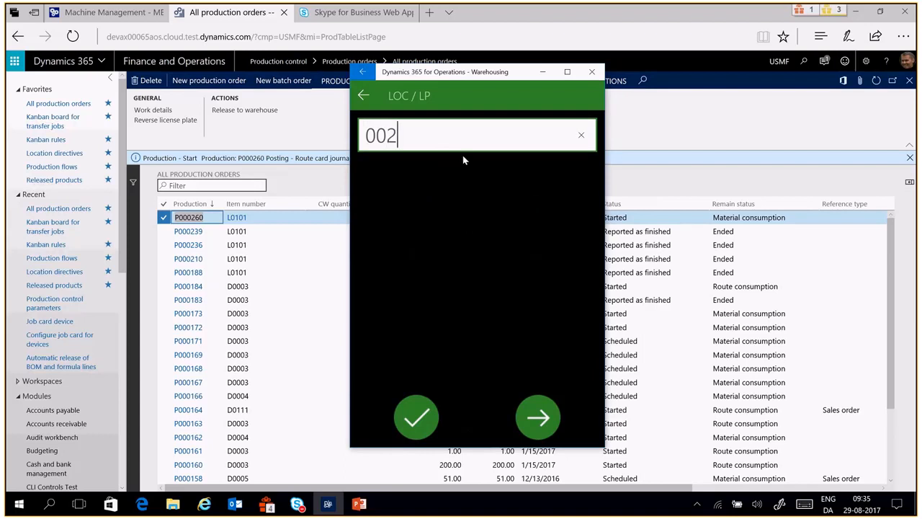
click(424, 419)
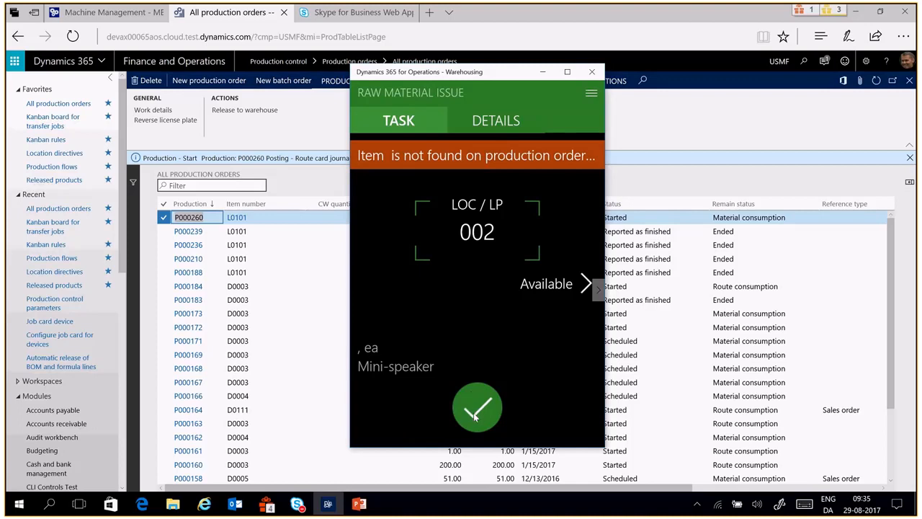
click(474, 417)
click(477, 220)
text(M9)
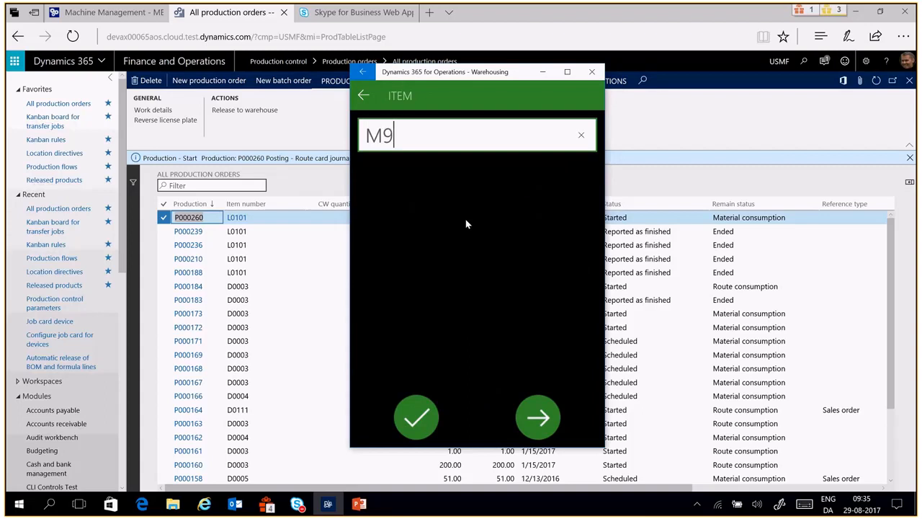
text(204)
click(418, 416)
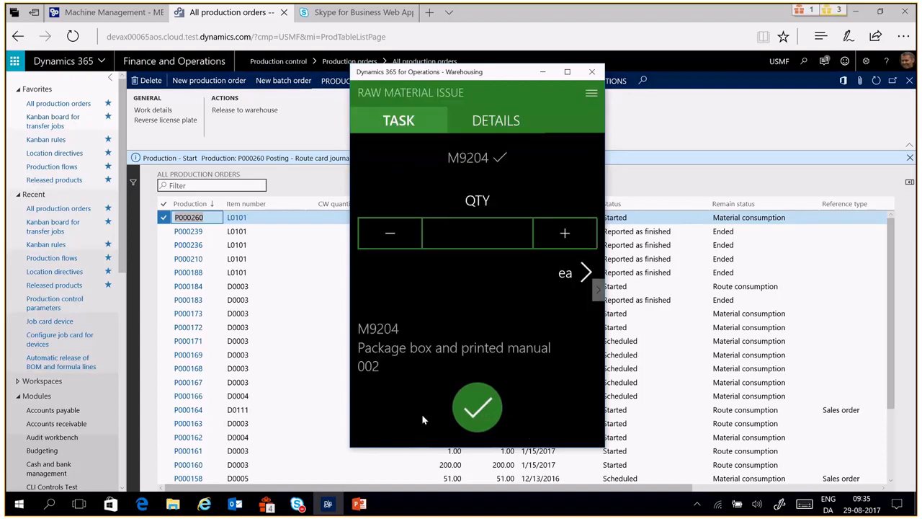
- Set the issue quantity of item M9204 to 18 ea and confirm the journal line
click(566, 242)
triple_click(566, 243)
click(485, 239)
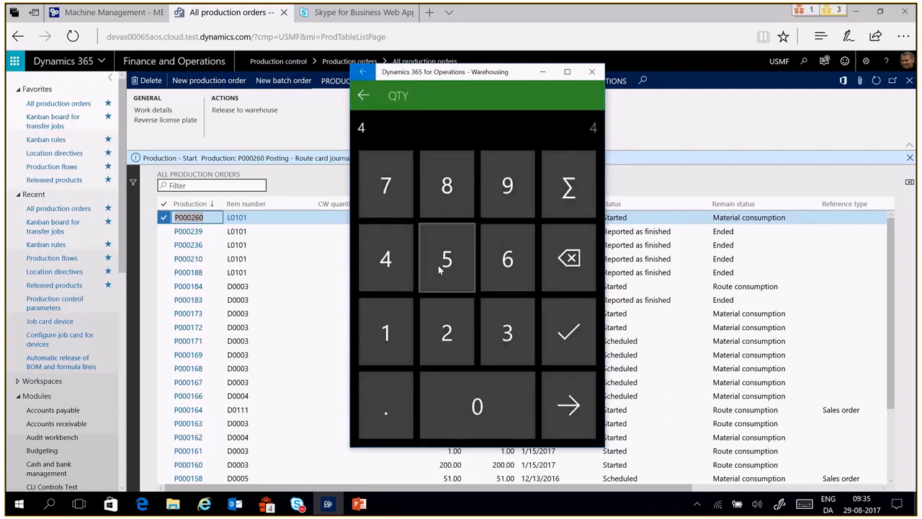
click(568, 276)
click(386, 332)
click(451, 195)
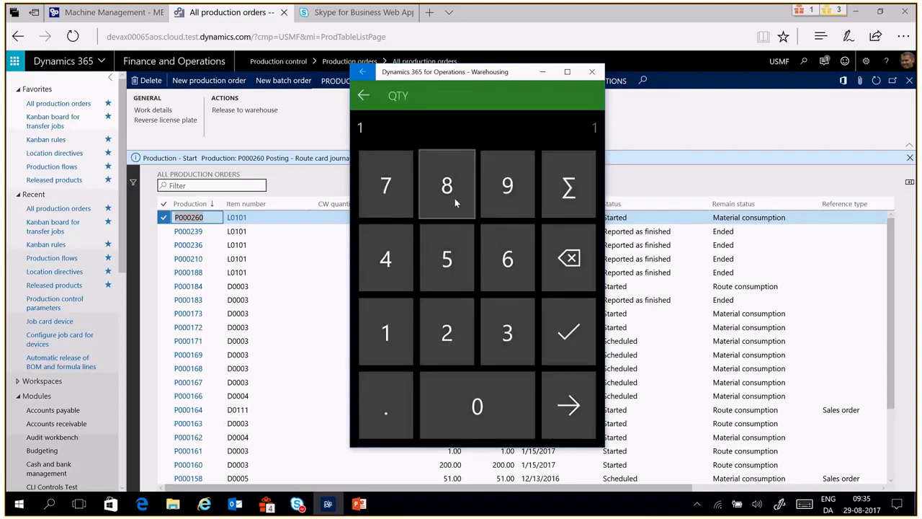
click(555, 423)
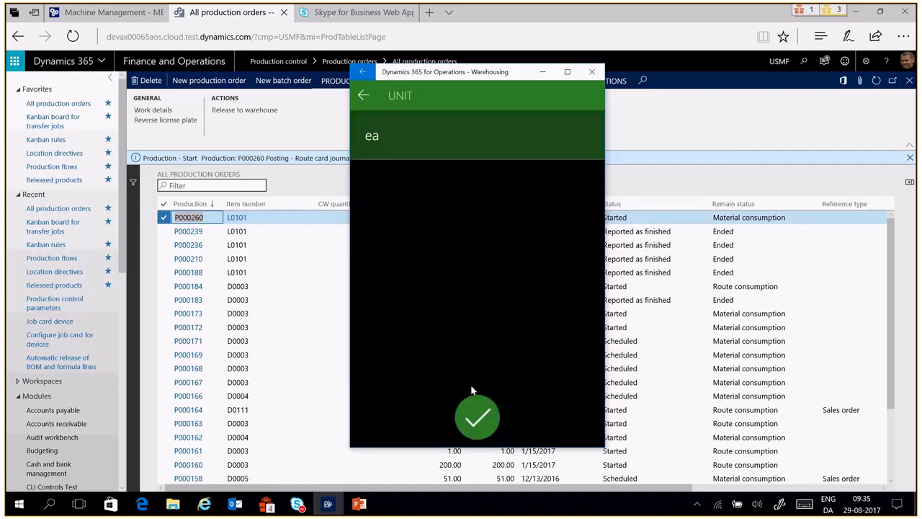
click(478, 417)
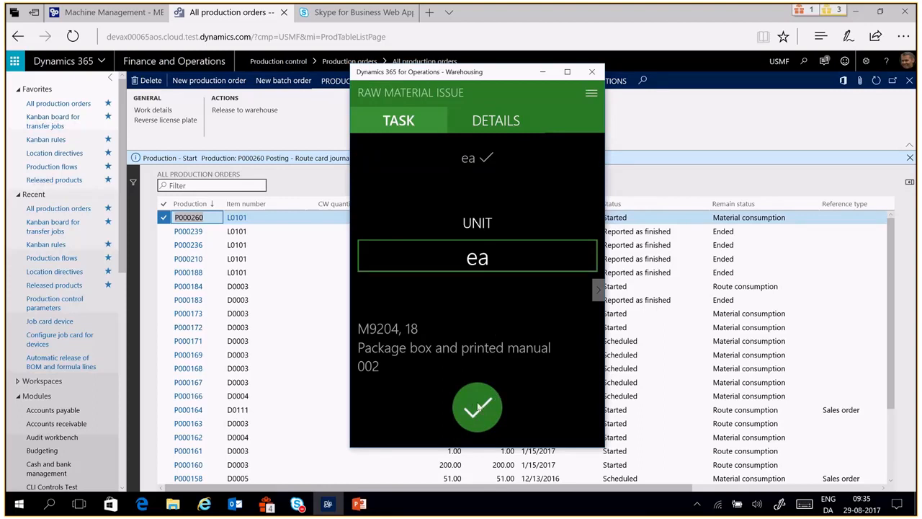
click(477, 407)
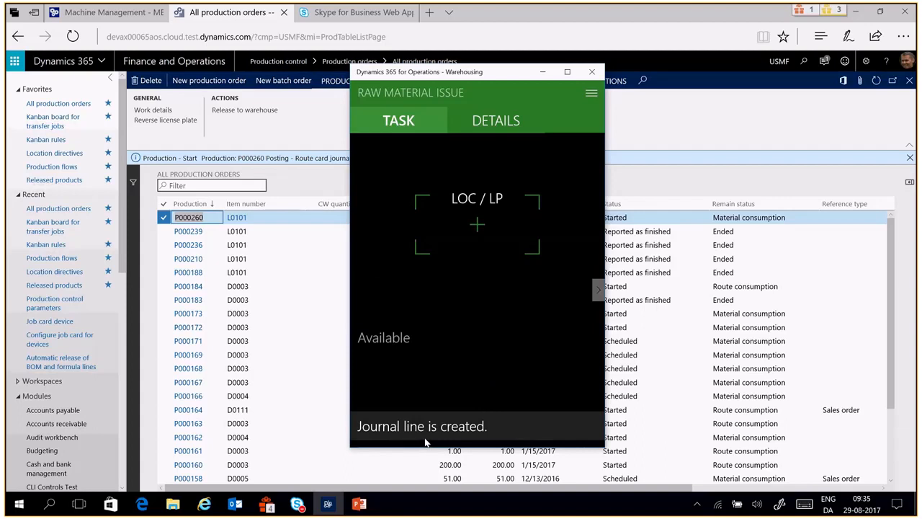
- Switch to Finance and Operations and view the picking list journals of the started L0101 production order
click(328, 218)
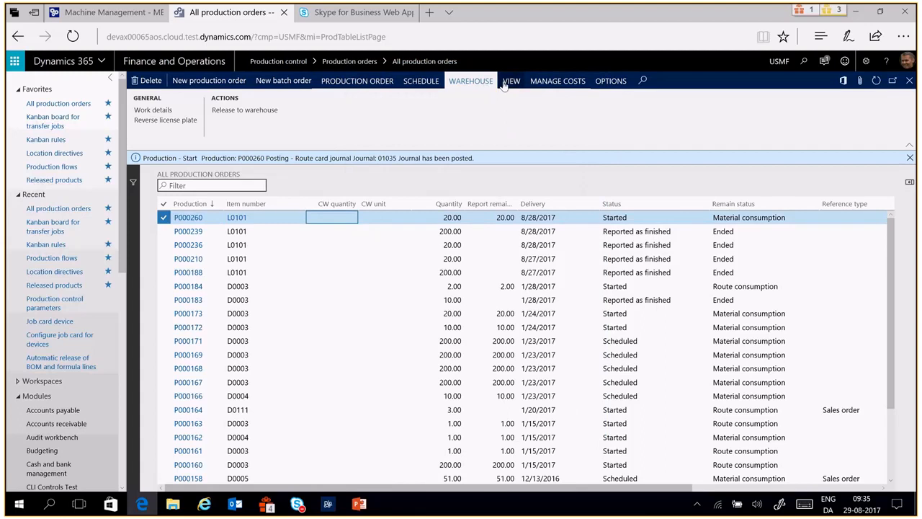
click(508, 81)
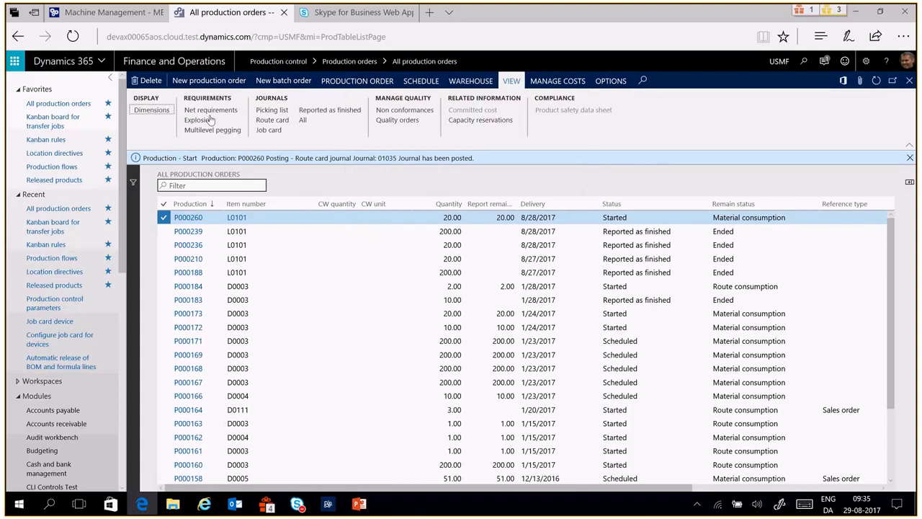
click(265, 113)
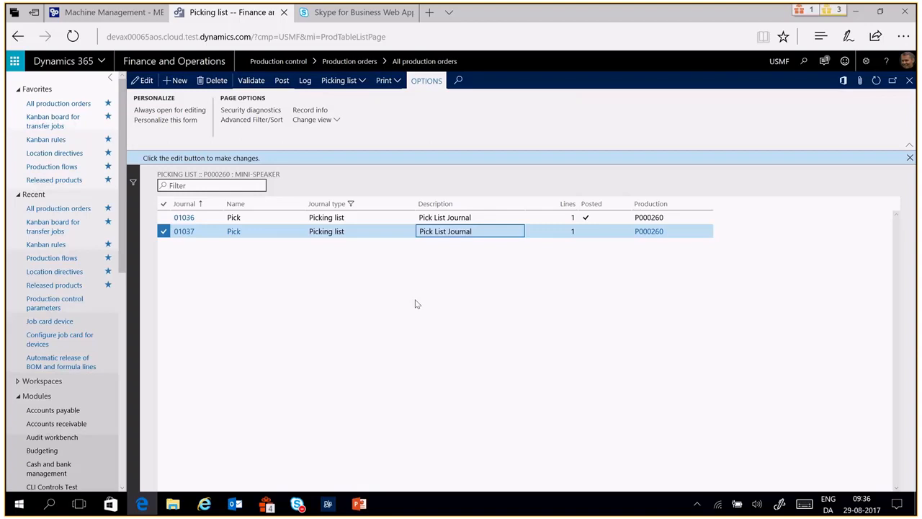
- Return to the Warehousing app, finish the raw material issue so its journal posts, and minimize the app
click(328, 503)
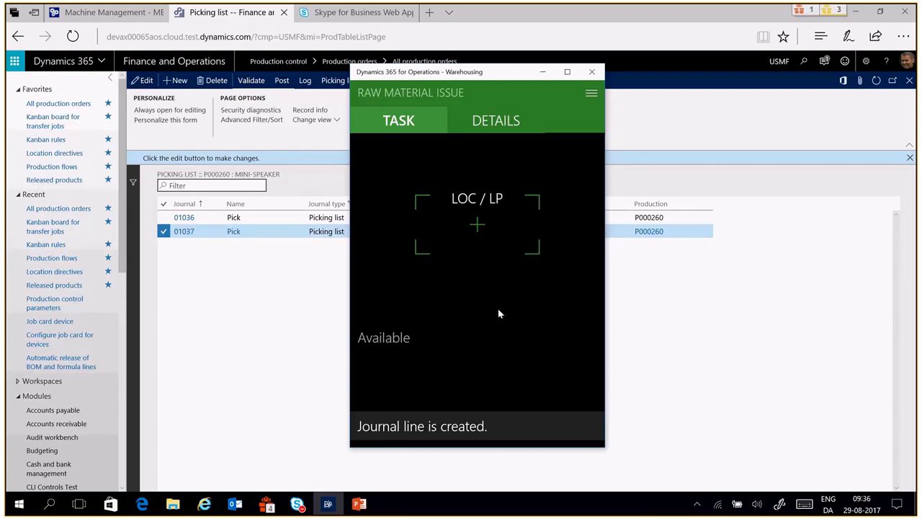
click(591, 94)
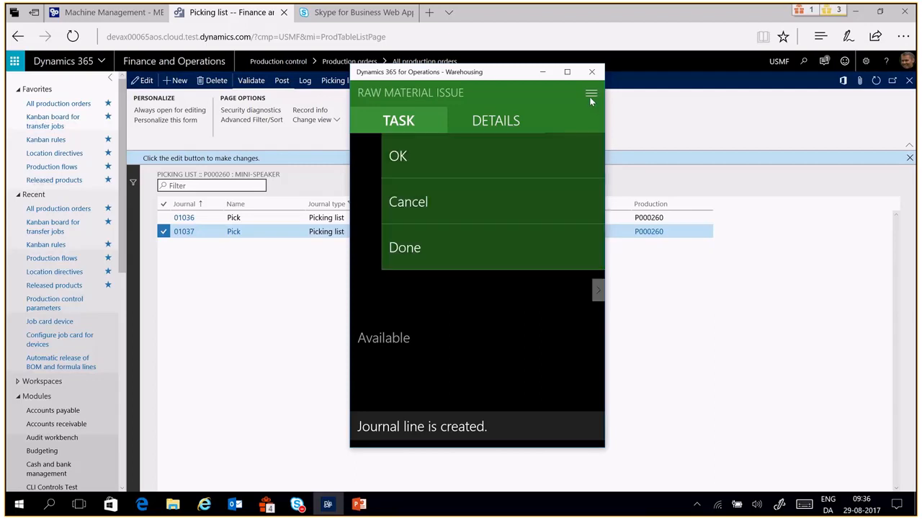
click(407, 248)
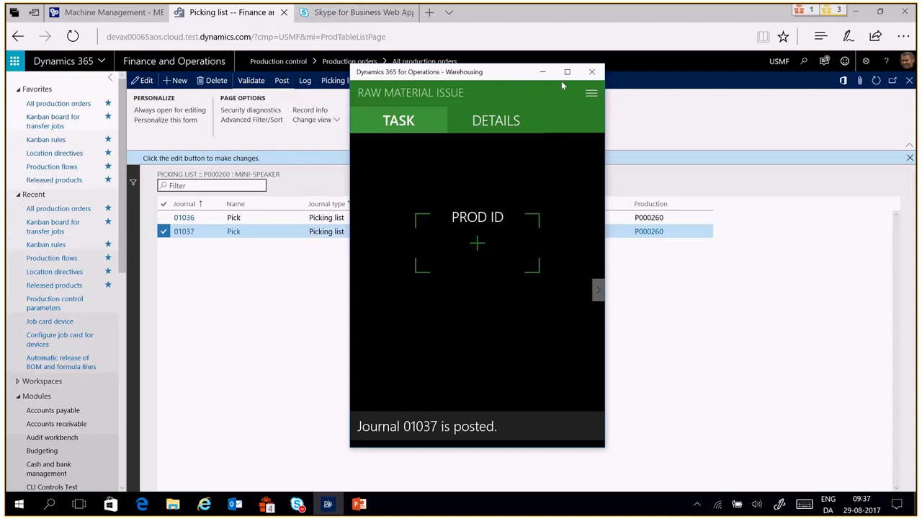
click(542, 75)
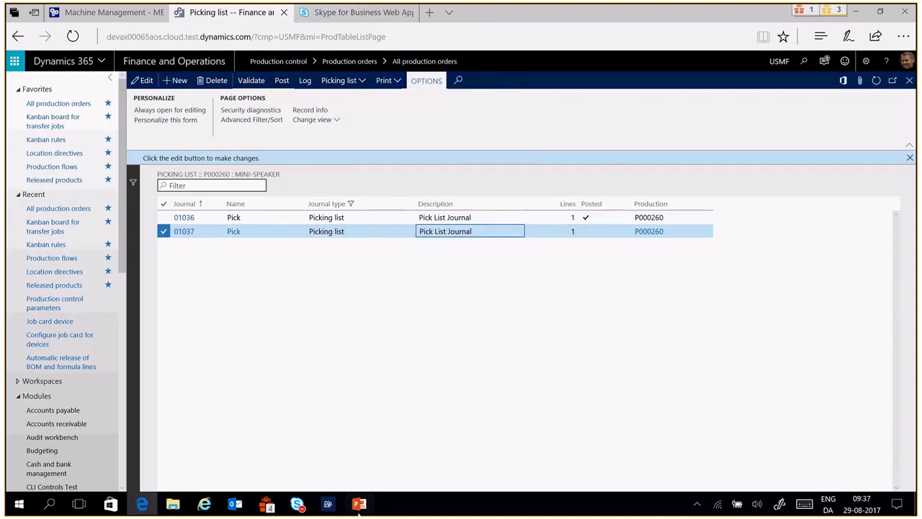
- Switch to PowerPoint, run the slide show and advance to the slide on default production output location on resource level
click(359, 504)
click(777, 481)
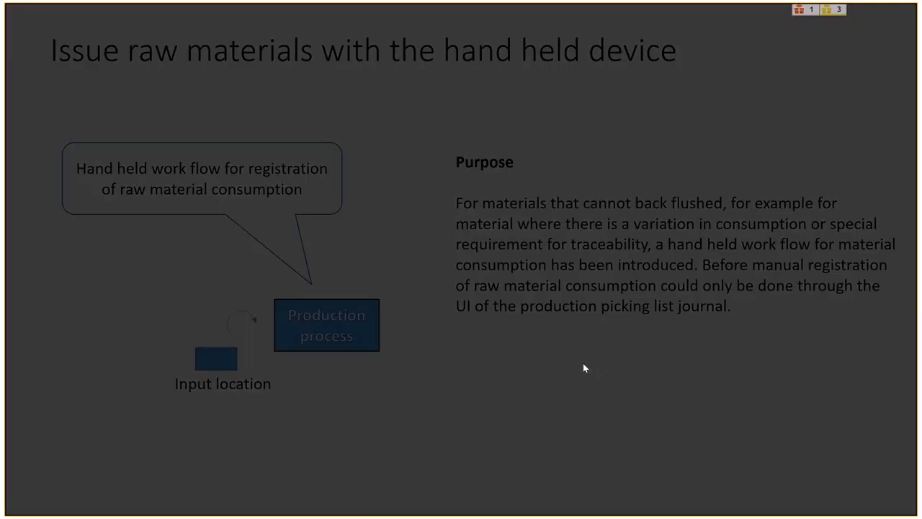
click(444, 301)
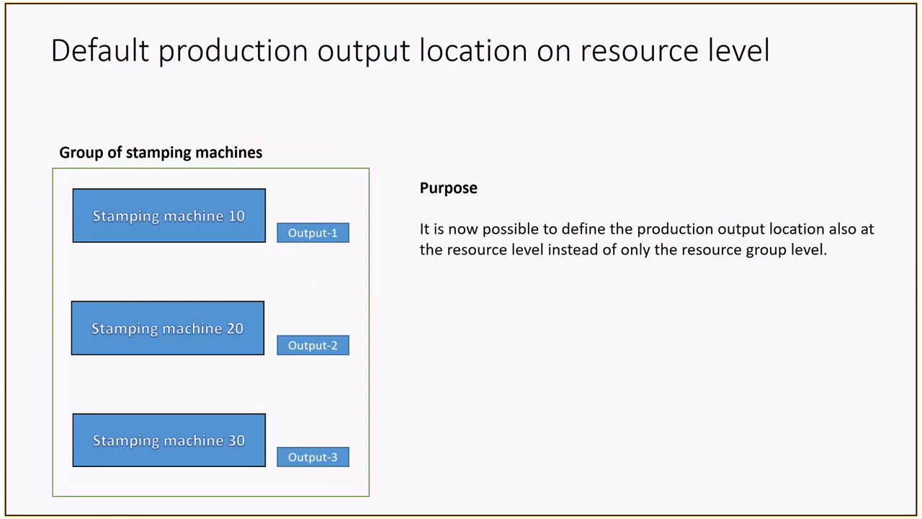
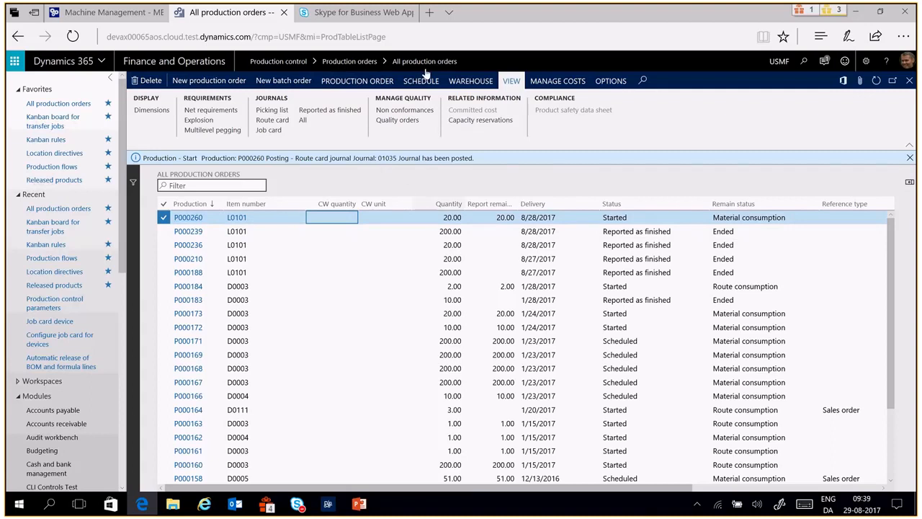
- Open the production route of the started L0101 order and select its Curing operation
click(358, 81)
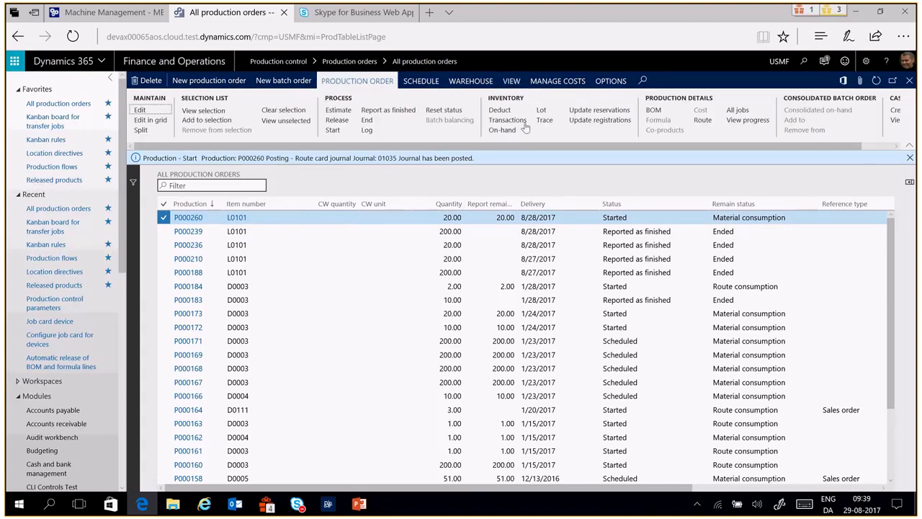
click(702, 121)
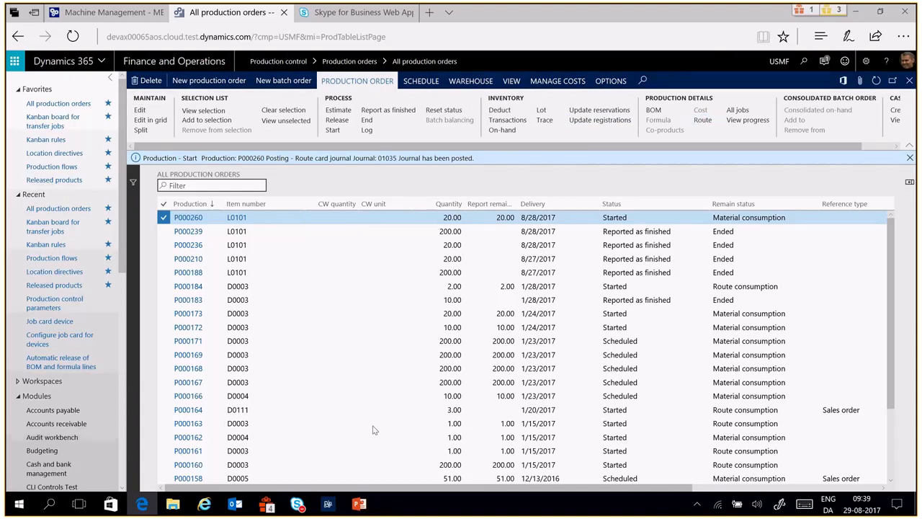
click(389, 232)
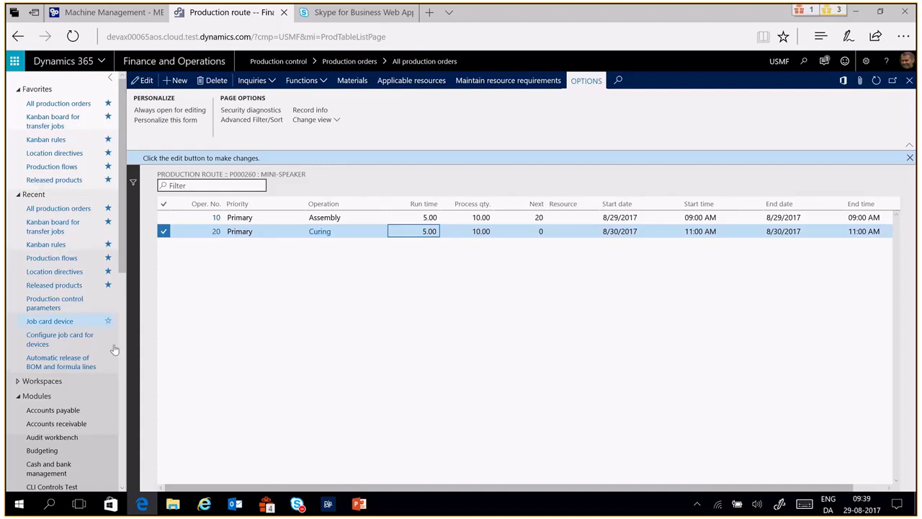
- Open the Curing operation's details, follow its resource requirement to resource 5111, and examine that resource's settings
click(219, 235)
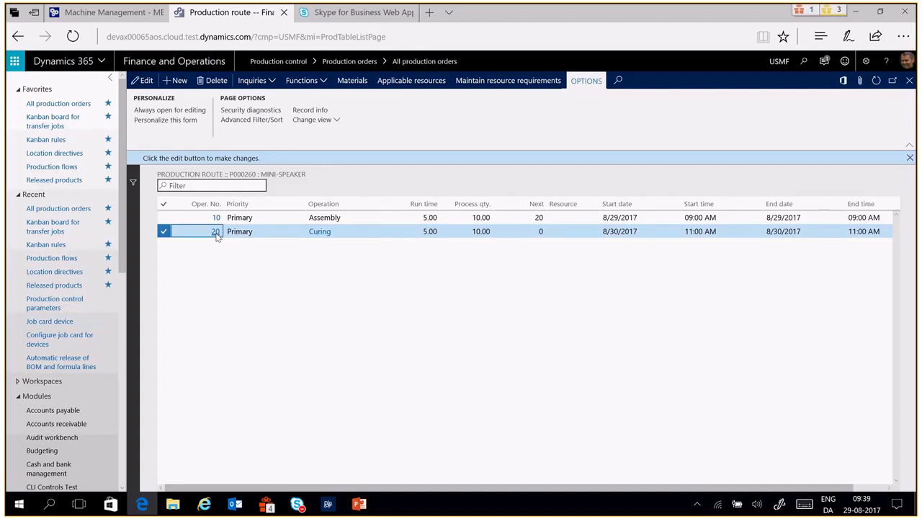
click(217, 233)
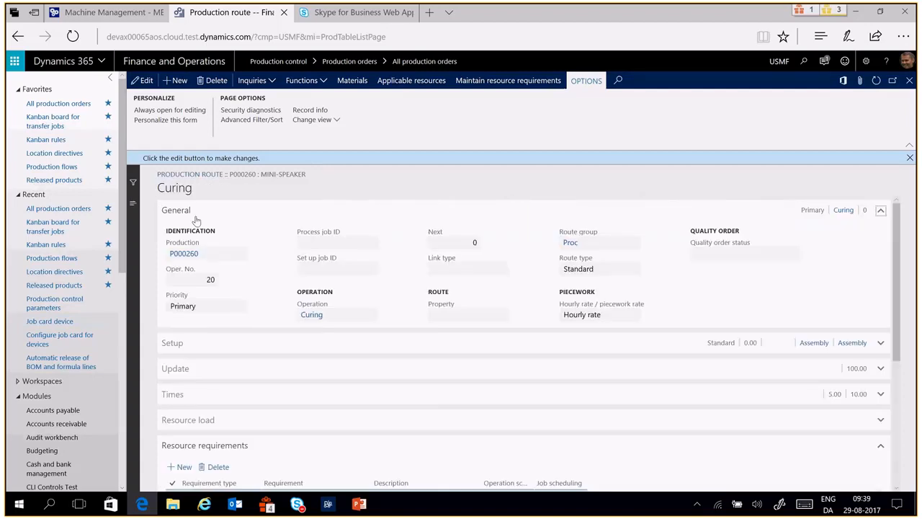
click(195, 216)
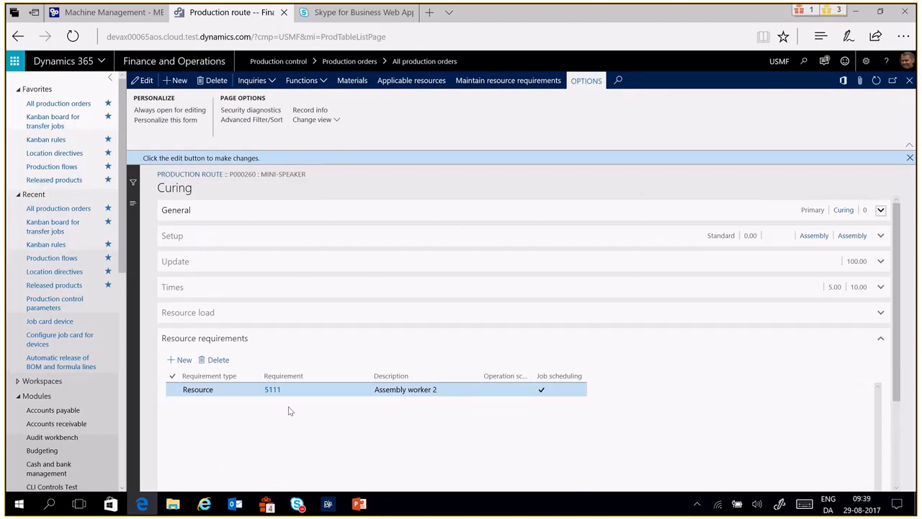
click(272, 390)
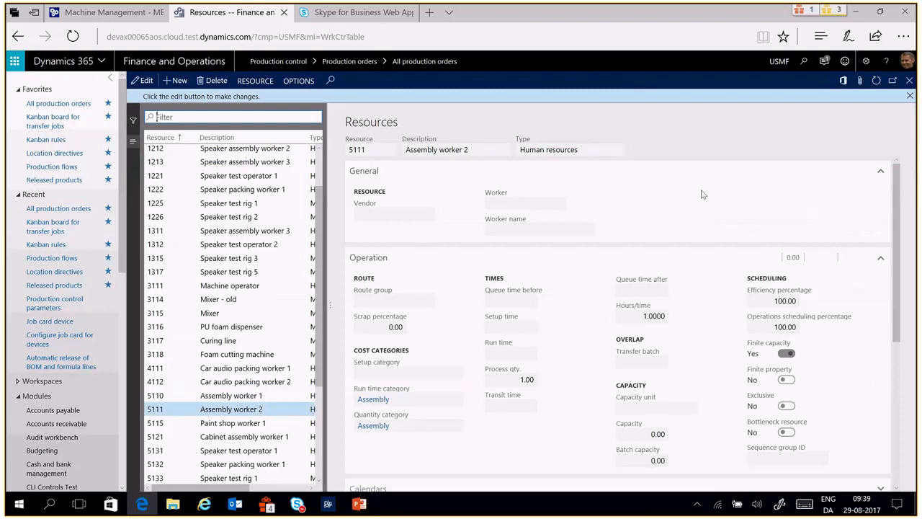
drag(899, 187, 903, 267)
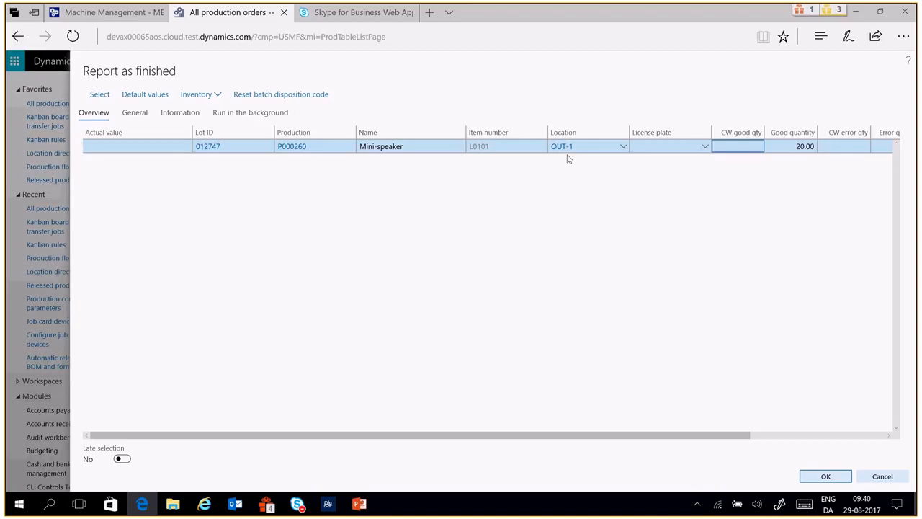
- Close the report-as-finished form and follow the resource requirement of the L0101 order's Curing operation to resource 5111
key(Escape)
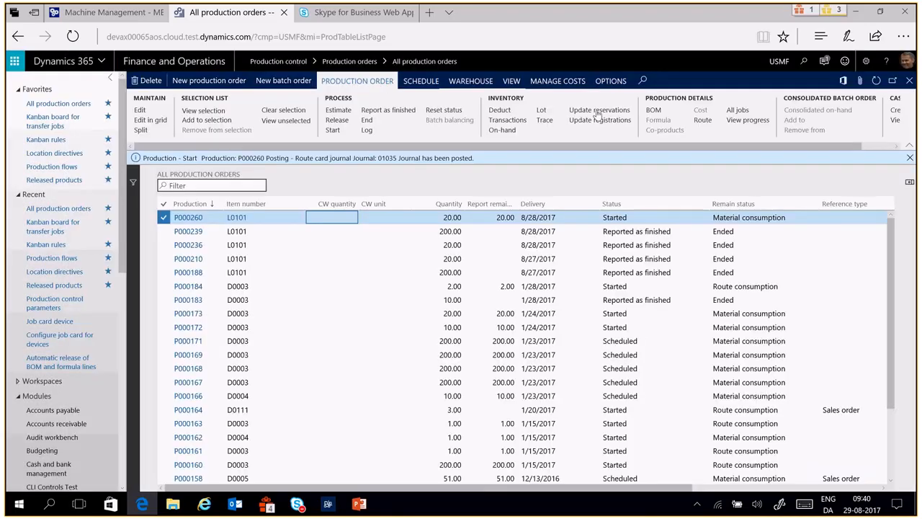
click(703, 120)
click(216, 233)
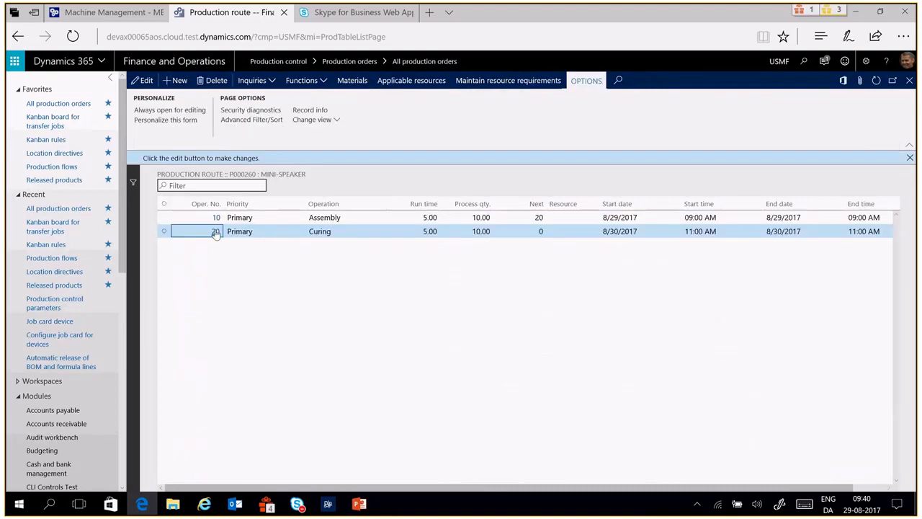
click(216, 235)
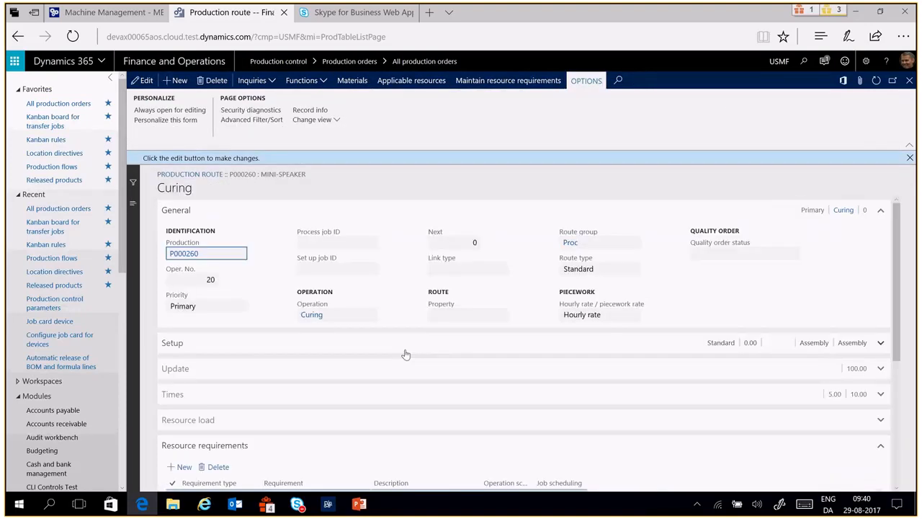
scroll(406, 354, down, 3)
click(274, 277)
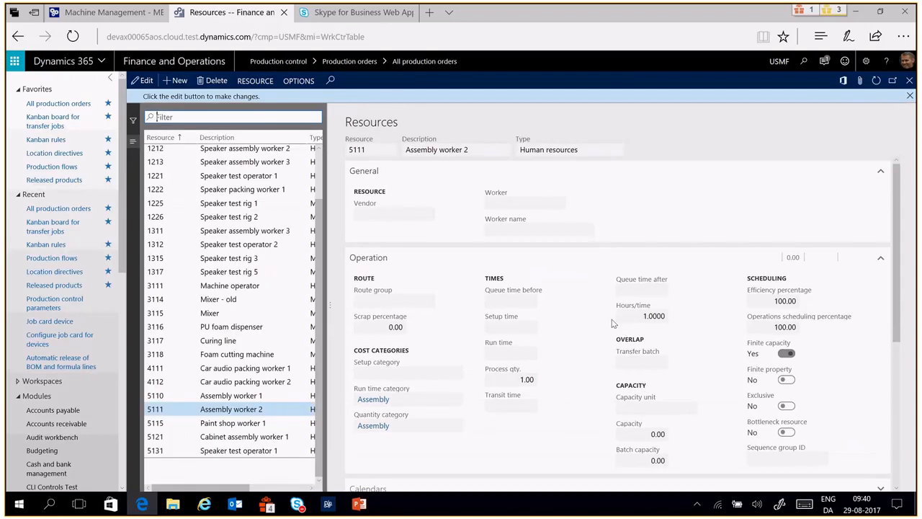
- Clear the output location in resource 5111's resource group assignment and open group 5102 to examine its own output location
scroll(612, 323, down, 4)
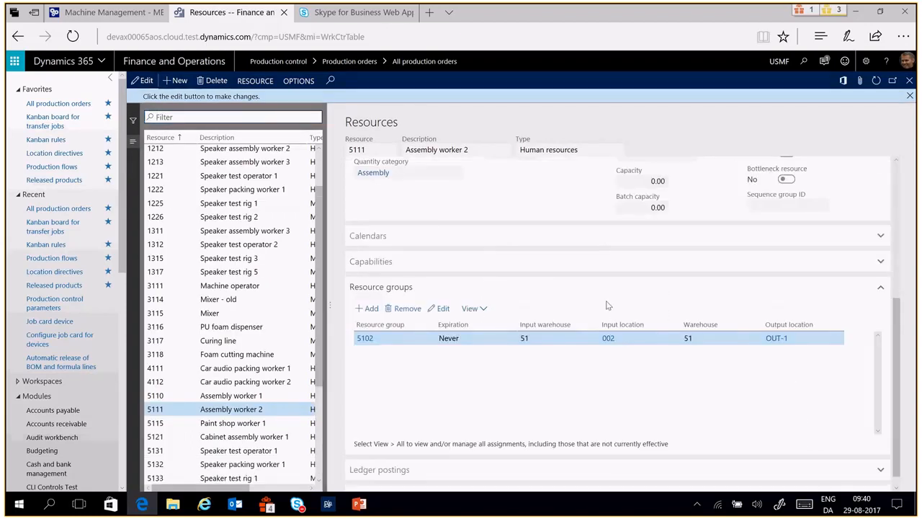
click(808, 336)
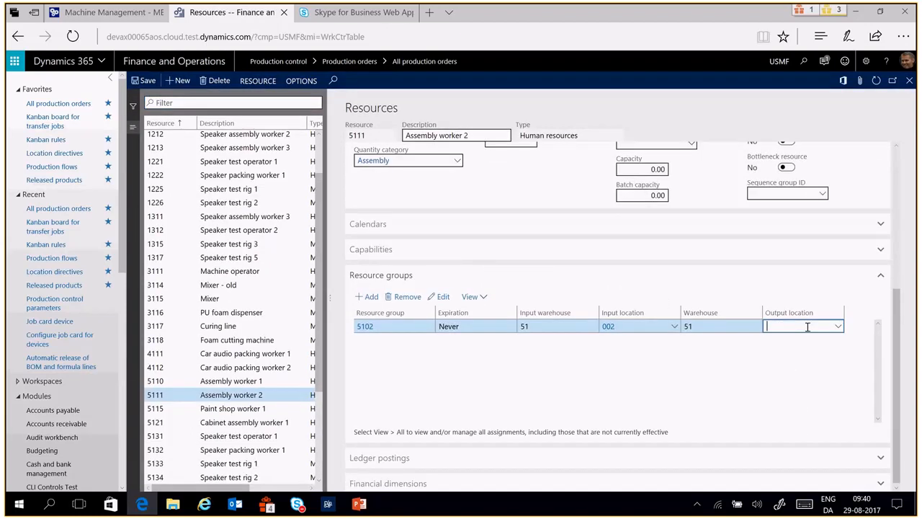
click(360, 327)
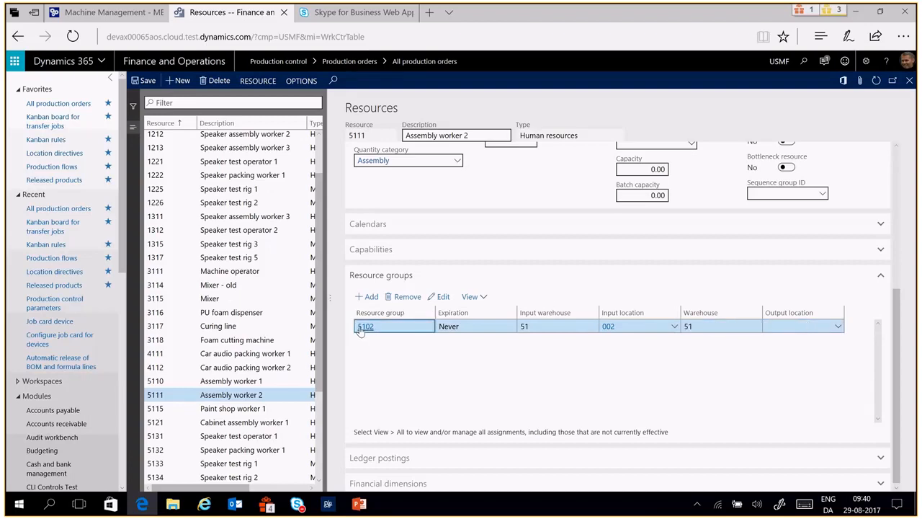
click(362, 329)
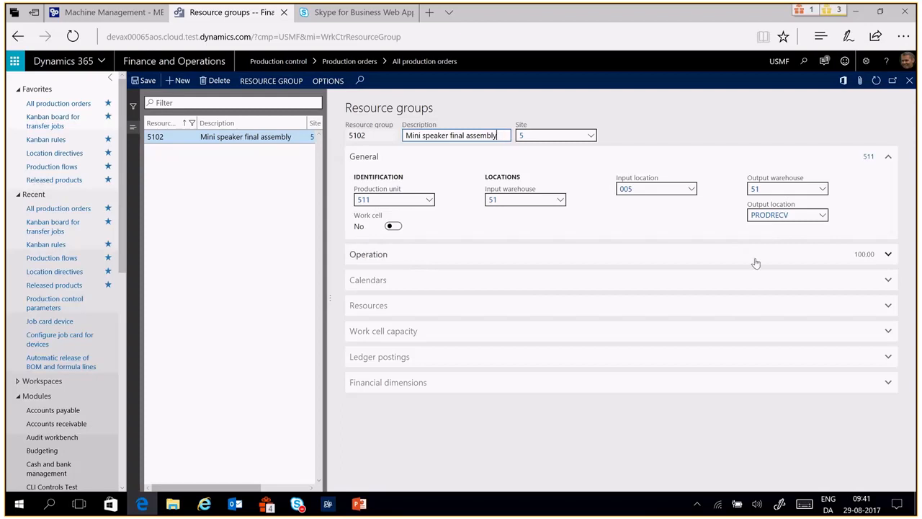
- Return to resource 5111, save the change, and check which location the order proposes when reported as finished
key(Escape)
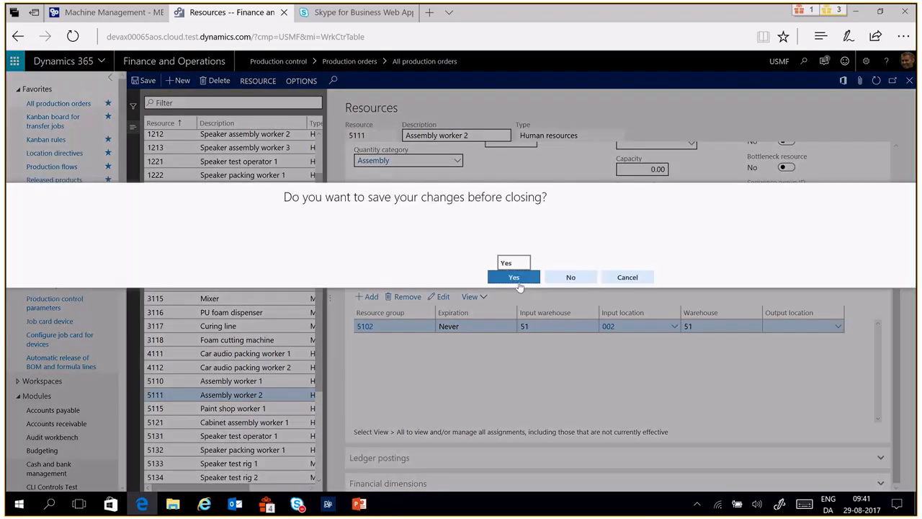
click(519, 286)
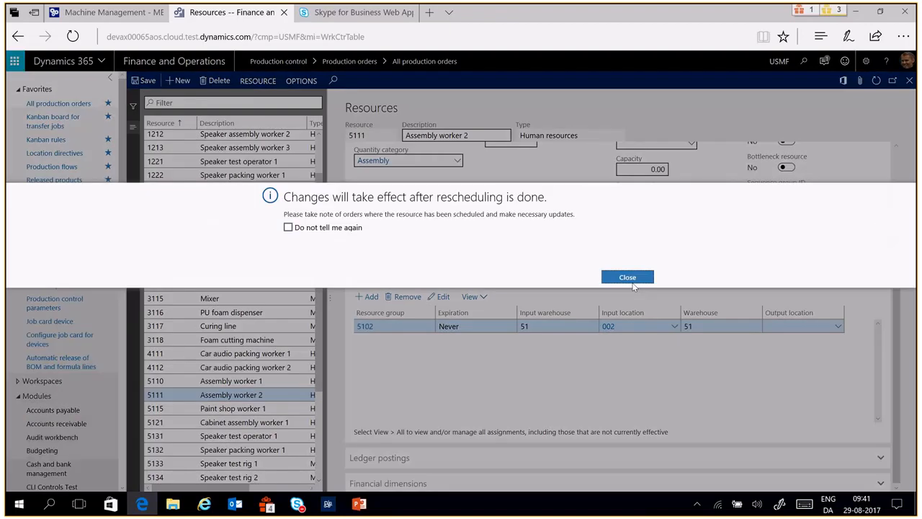
click(634, 286)
key(Escape)
key(Escape)
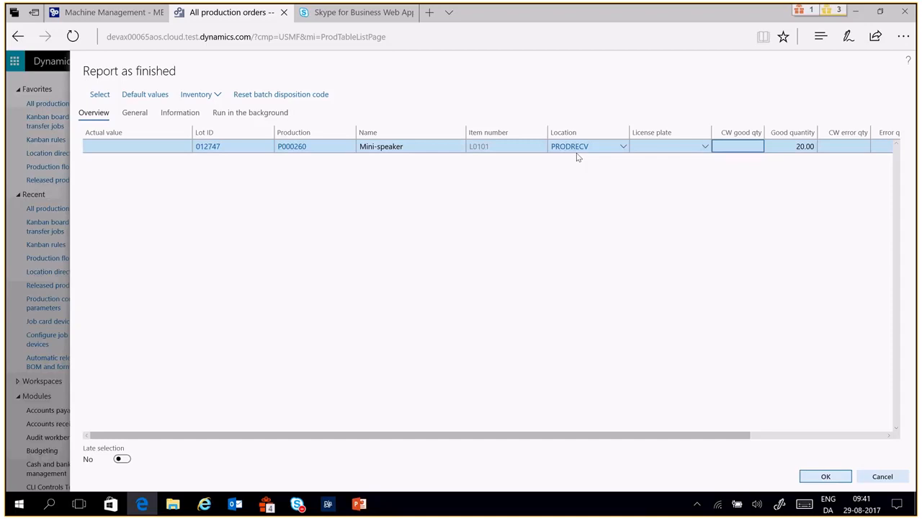
key(Escape)
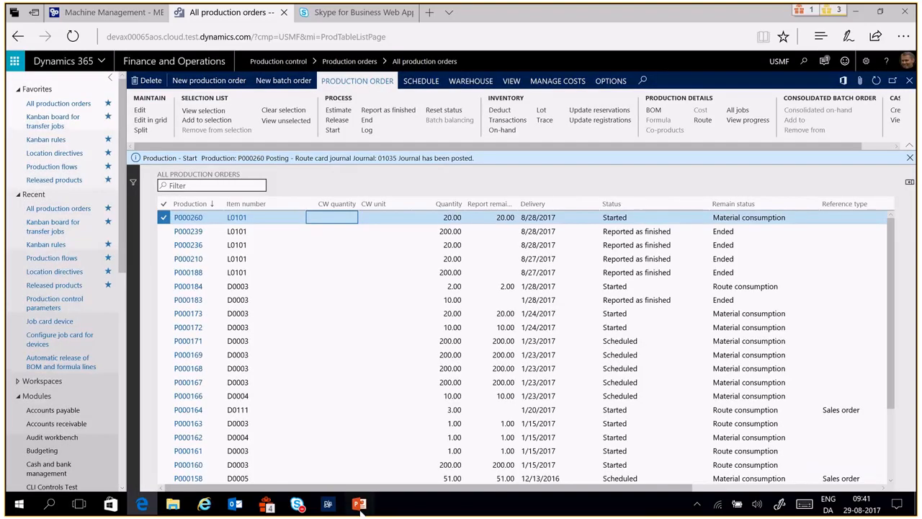
- Switch to PowerPoint and display the slide on issuing raw materials with the hand held device
click(359, 504)
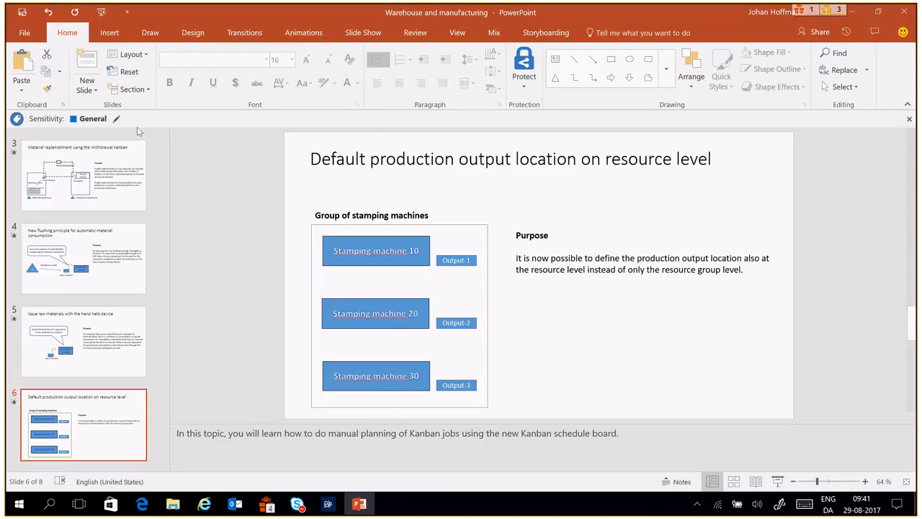
click(125, 315)
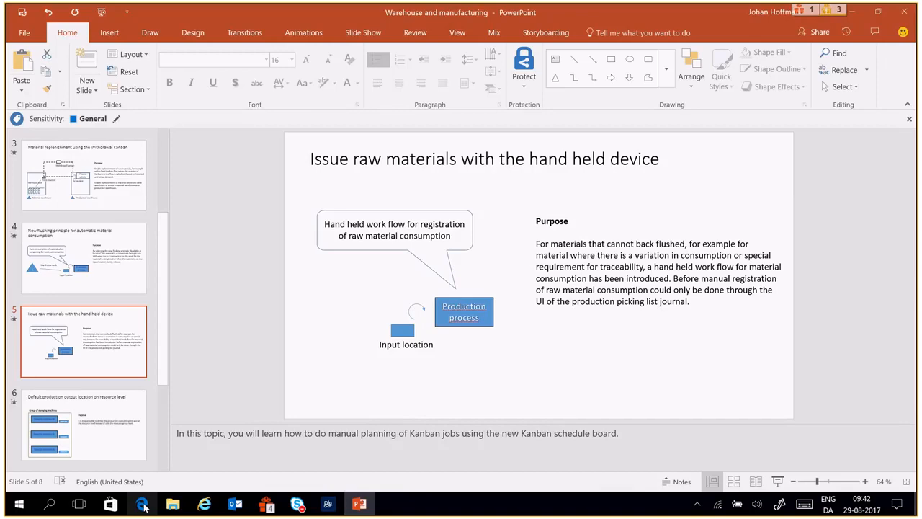
- Return to the browser, examine the lines of the L0101 order's latest picking list journal, and return to the order list
mouse_move(144, 507)
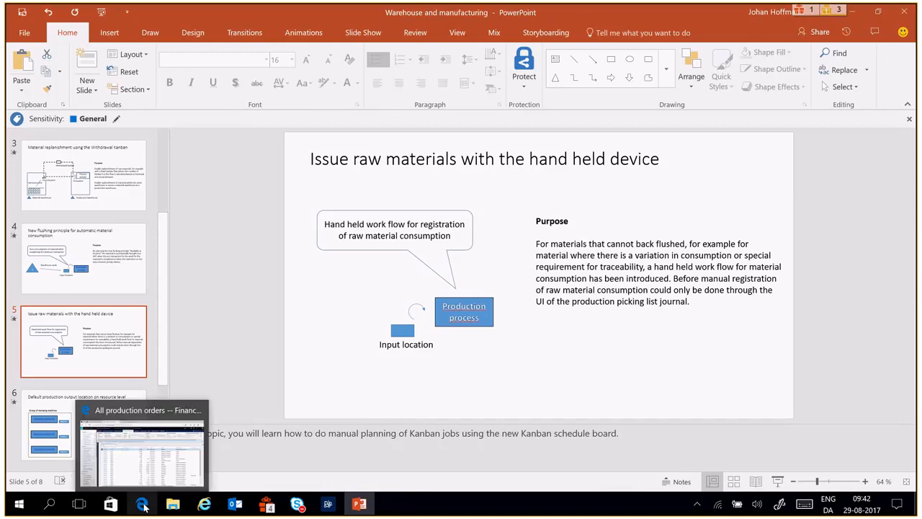
click(144, 506)
click(380, 220)
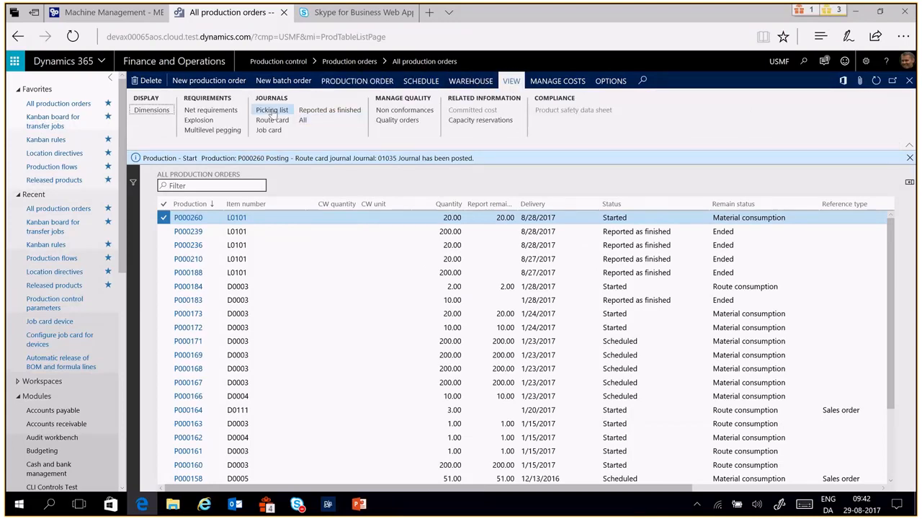
click(272, 111)
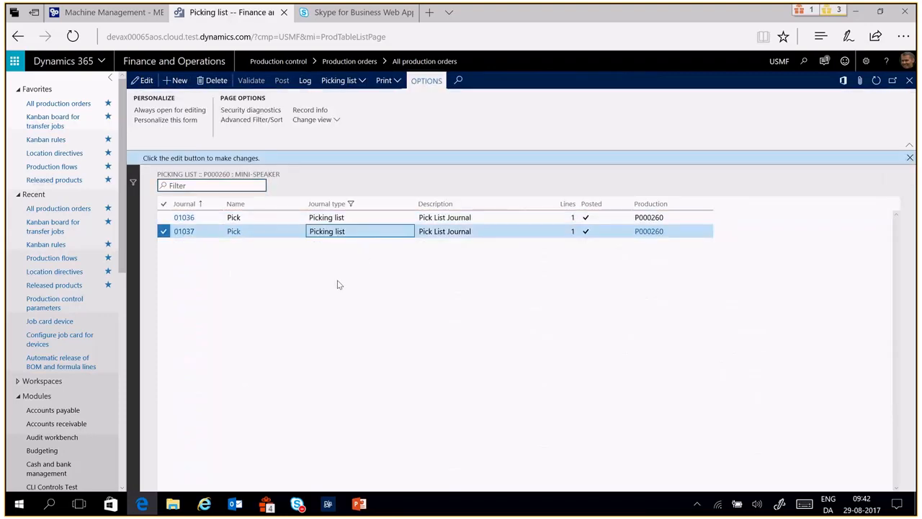
click(185, 232)
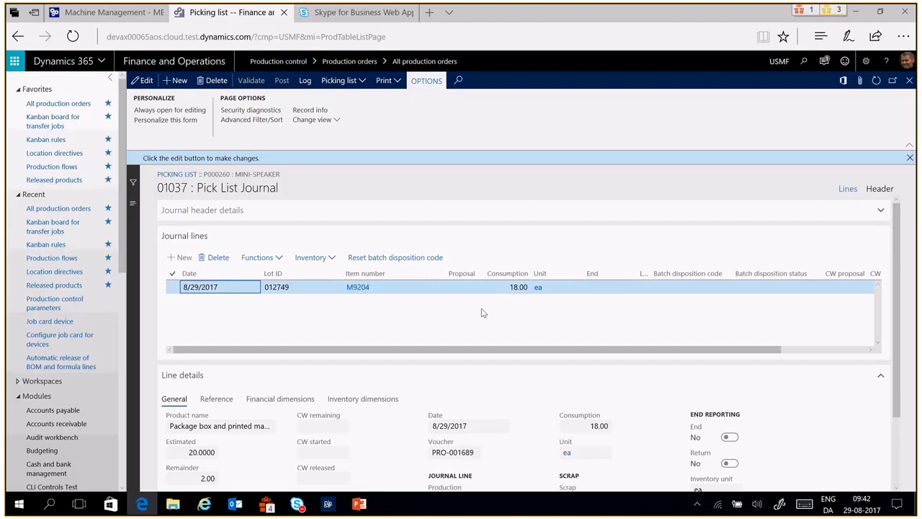
key(Escape)
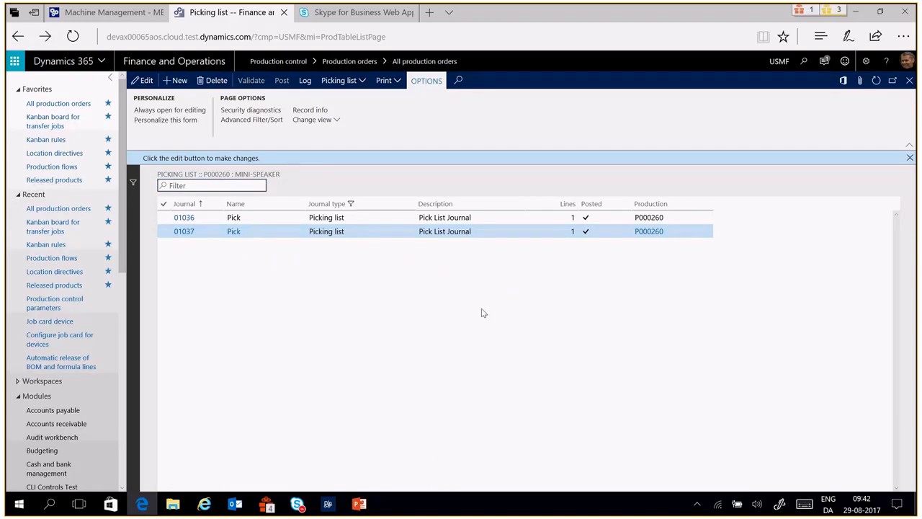
key(Escape)
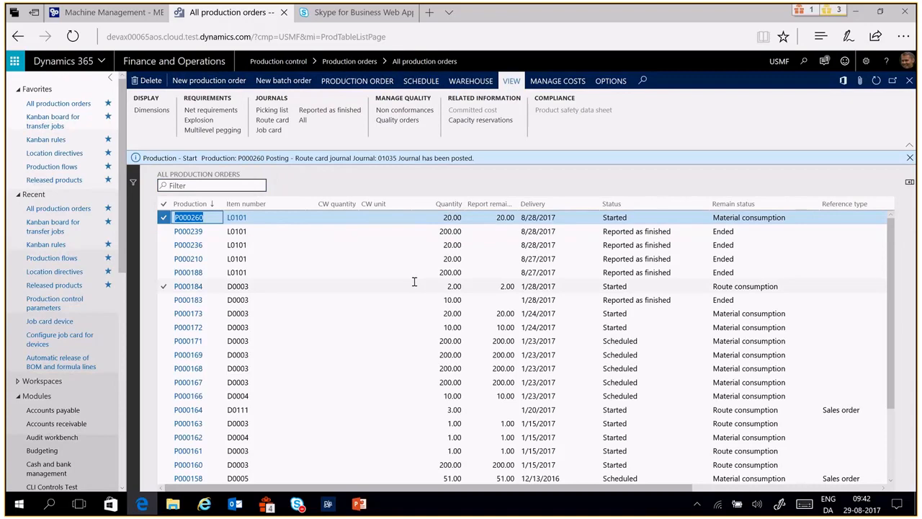
- Switch to the Warehousing app and enter the L0101 order's production ID and location 002 for the raw material issue
click(328, 505)
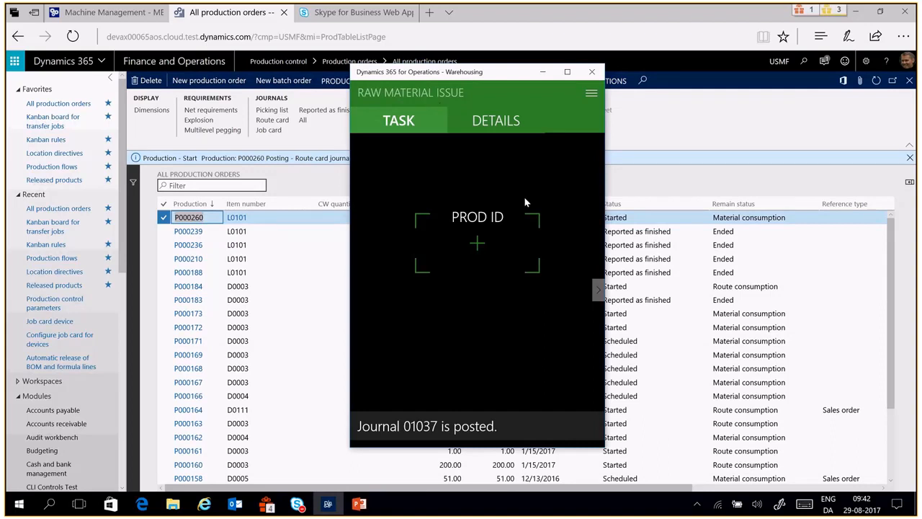
click(476, 247)
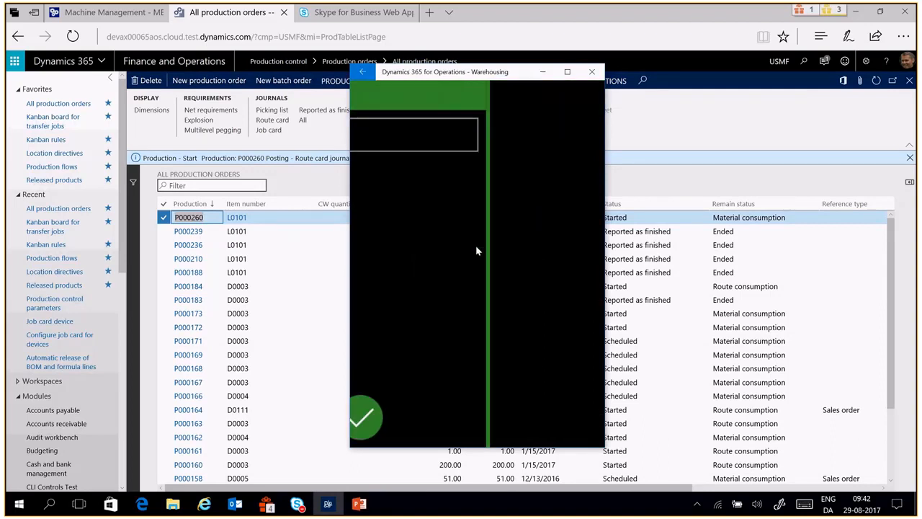
text(P000260)
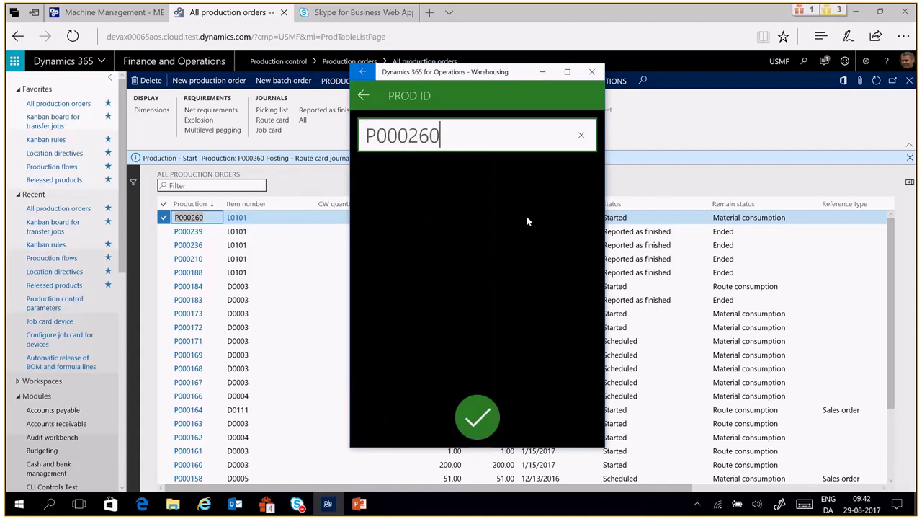
click(478, 417)
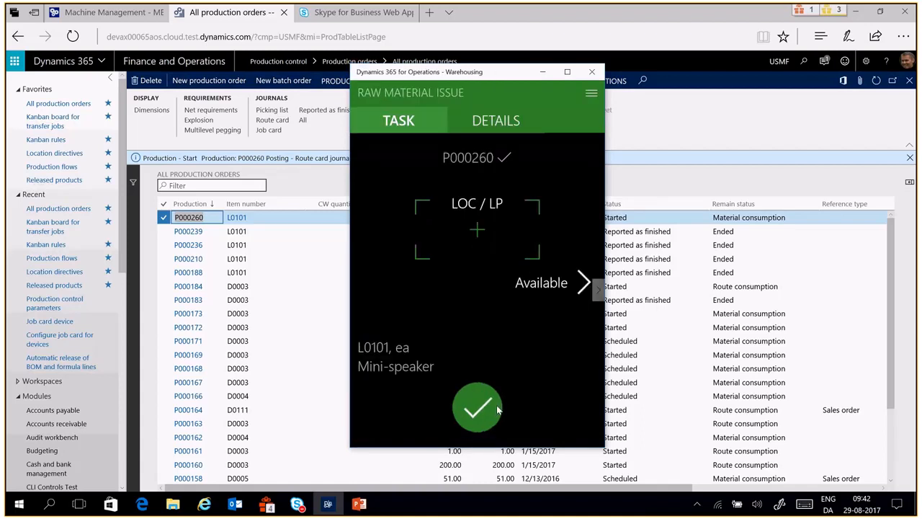
click(477, 231)
text(002)
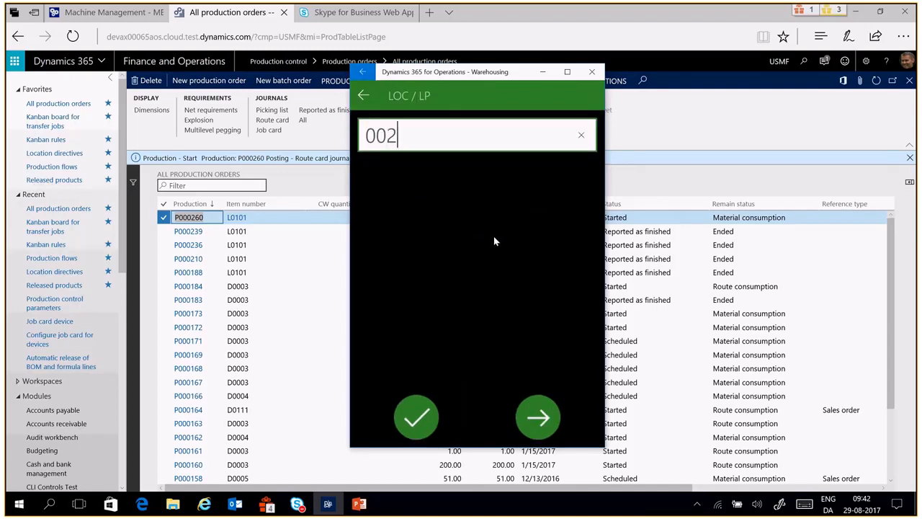
click(424, 413)
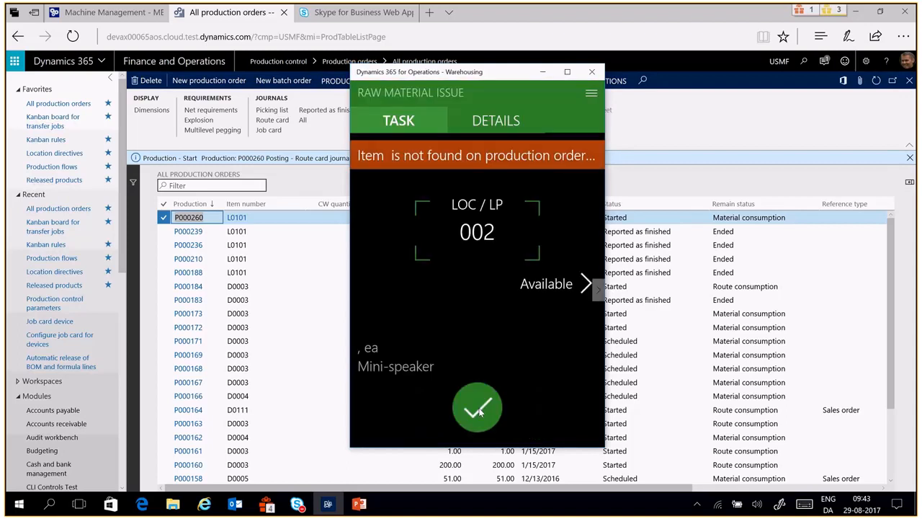
click(478, 408)
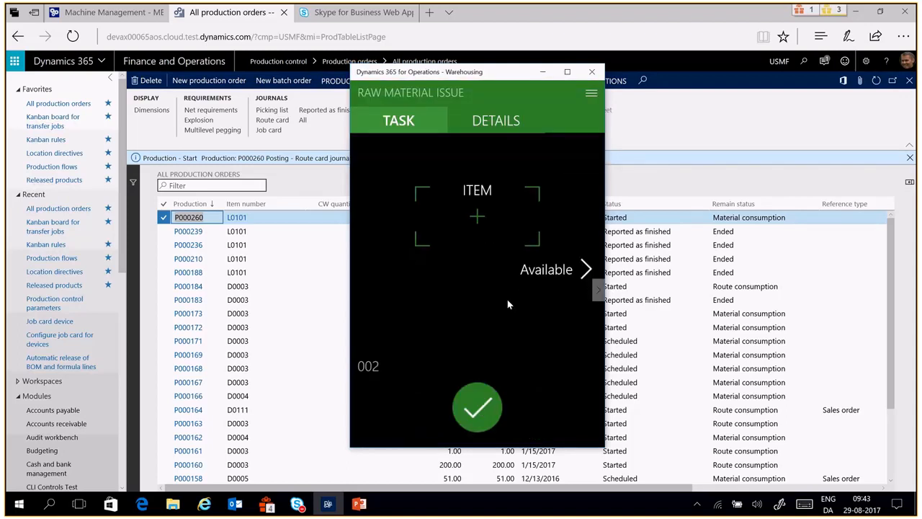
- Enter M9204 as the item for the raw material issue
click(475, 220)
text(M92)
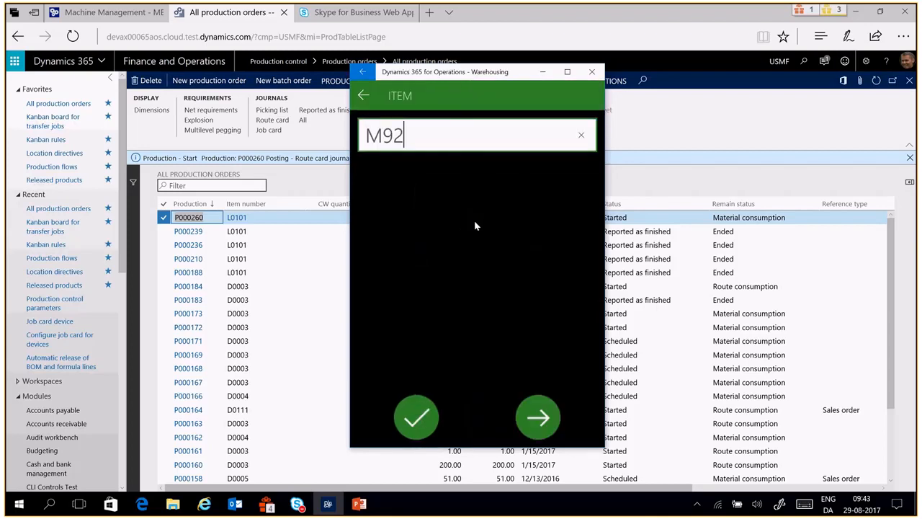
text(04)
click(427, 420)
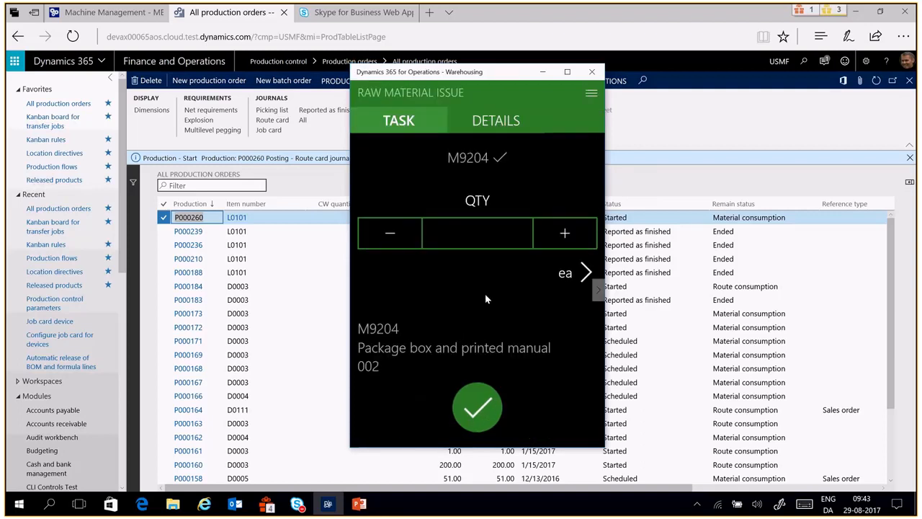
- Raise the M9204 issue quantity by two with unit ea, and finish the issue so its journal posts
click(562, 236)
click(564, 237)
click(481, 418)
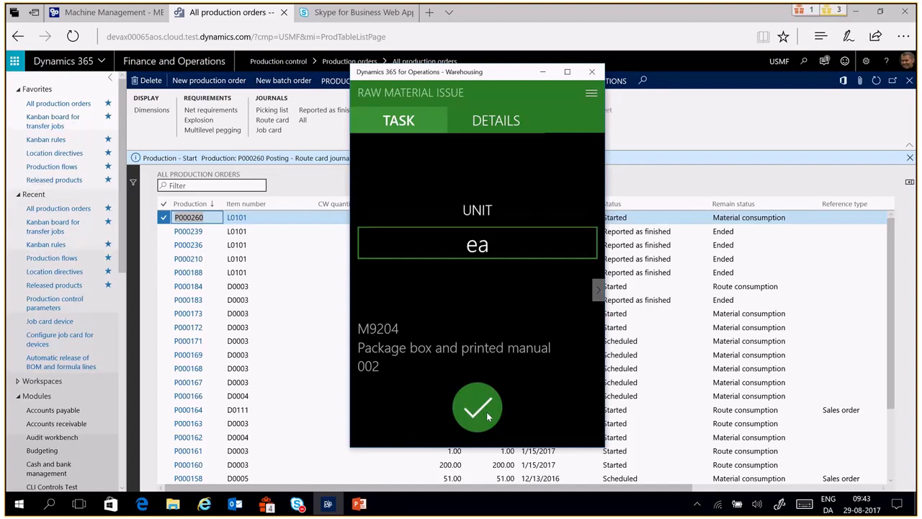
click(481, 409)
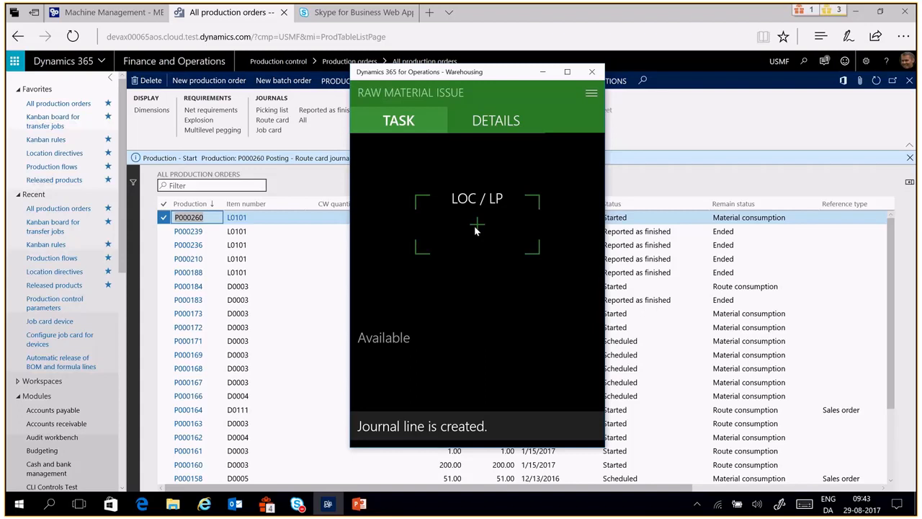
click(592, 92)
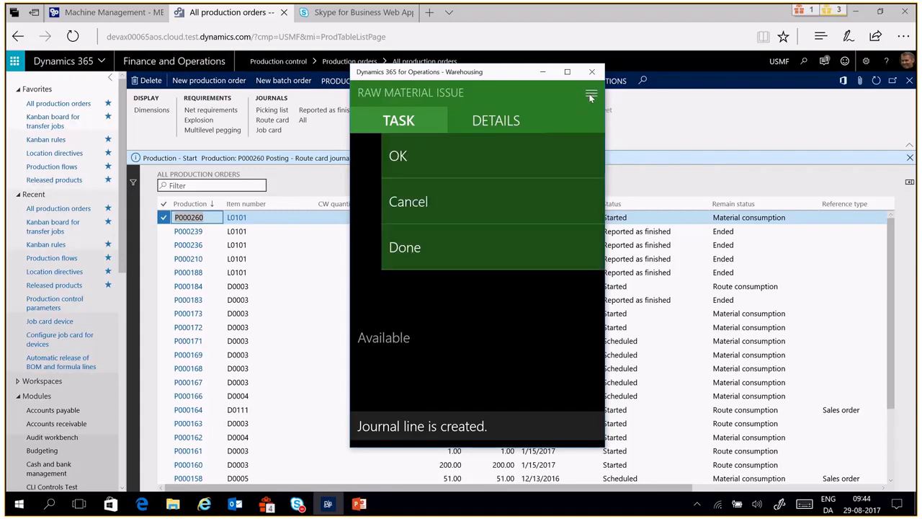
click(407, 249)
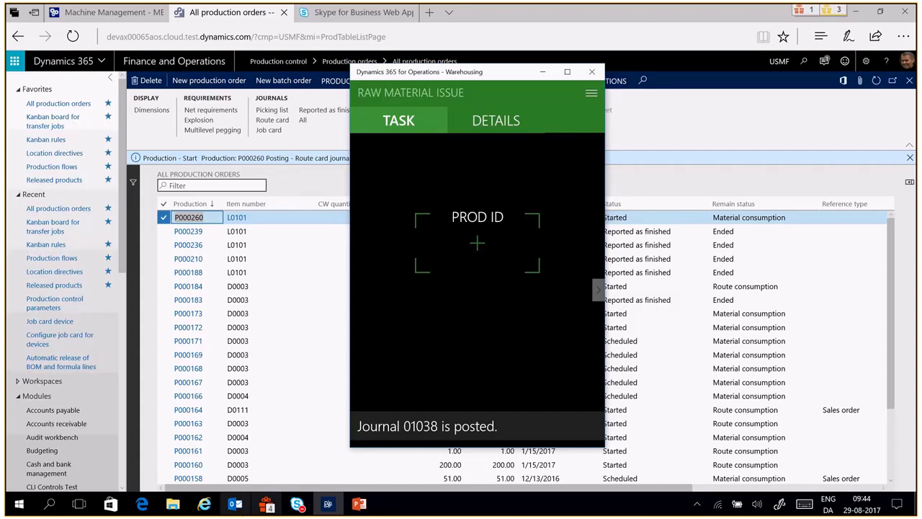
- Switch to PowerPoint, run the slide show from the current slide, and advance to the slide with the roadmap and ideas links
click(359, 505)
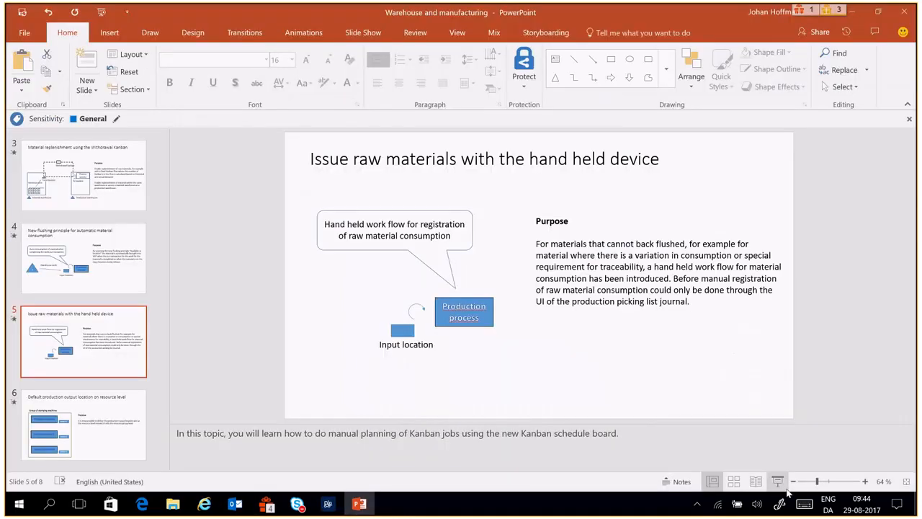
click(783, 484)
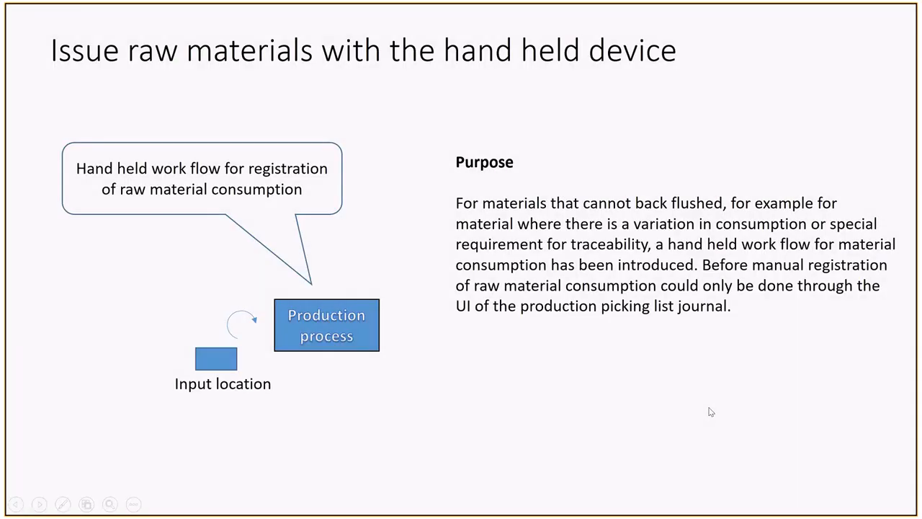
click(709, 408)
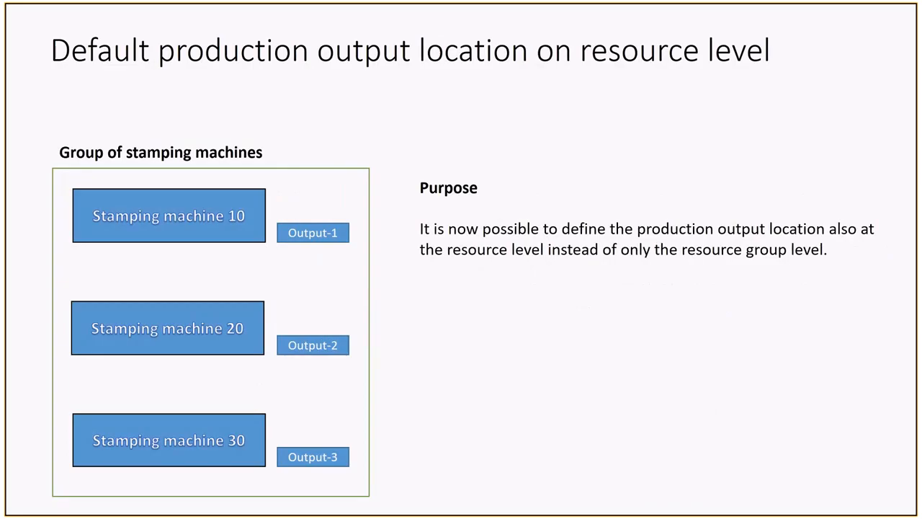
key(Right)
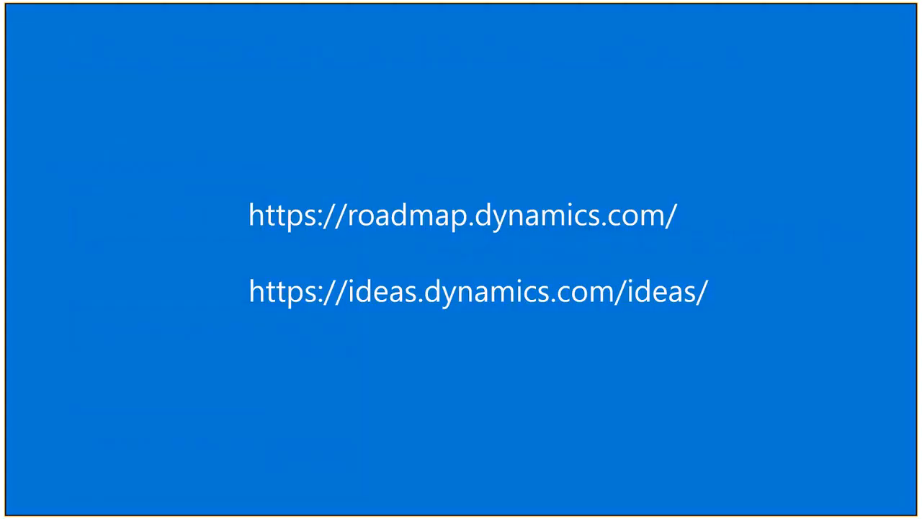